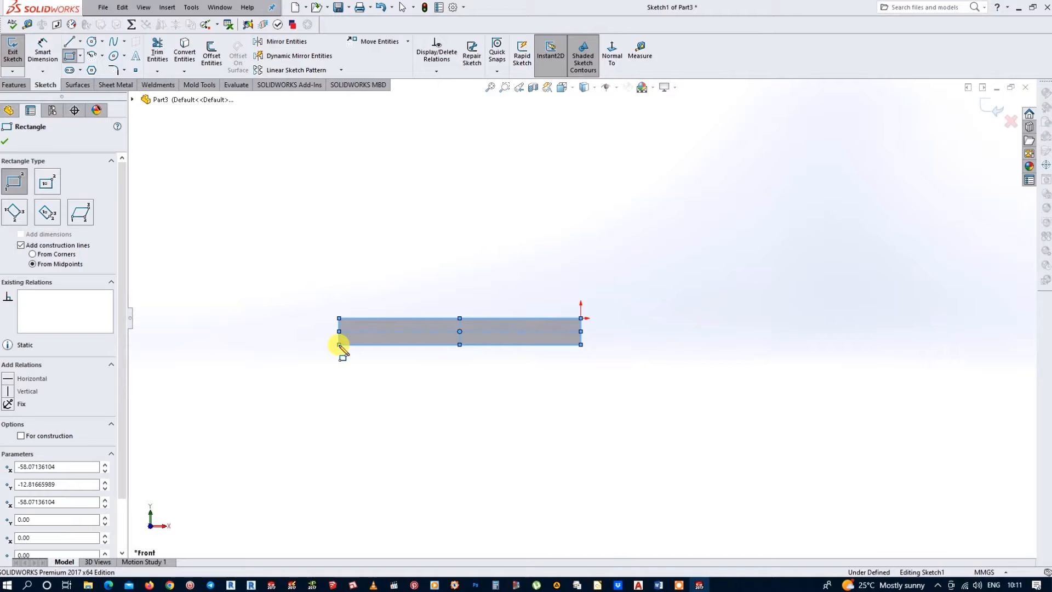
# Dimension the base rectangle to 125 mm long and 12 mm high and close the sketch.
pyautogui.press('Escape')
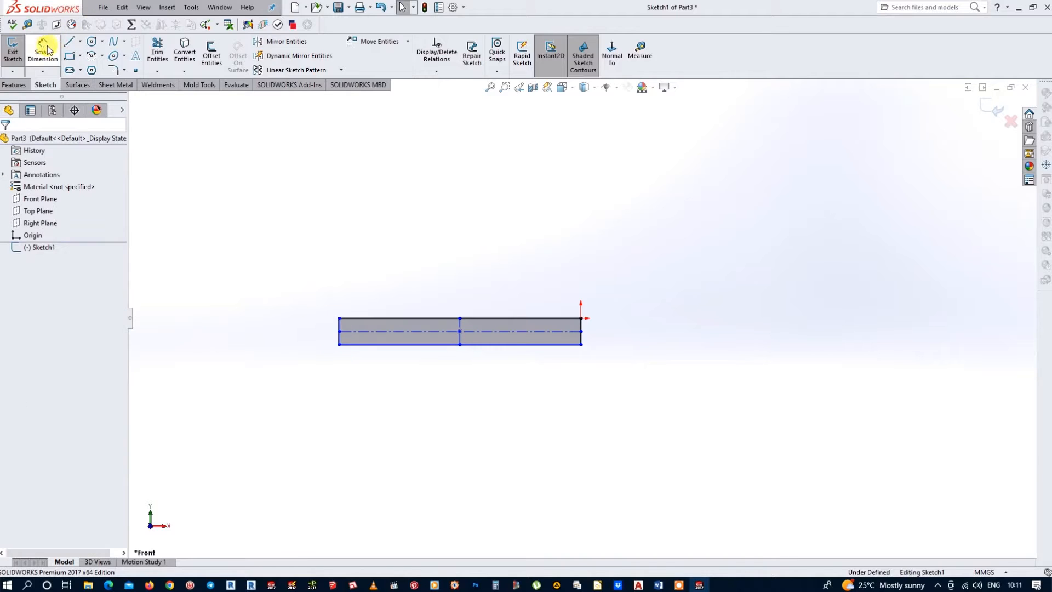
pyautogui.click(43, 47)
pyautogui.click(498, 344)
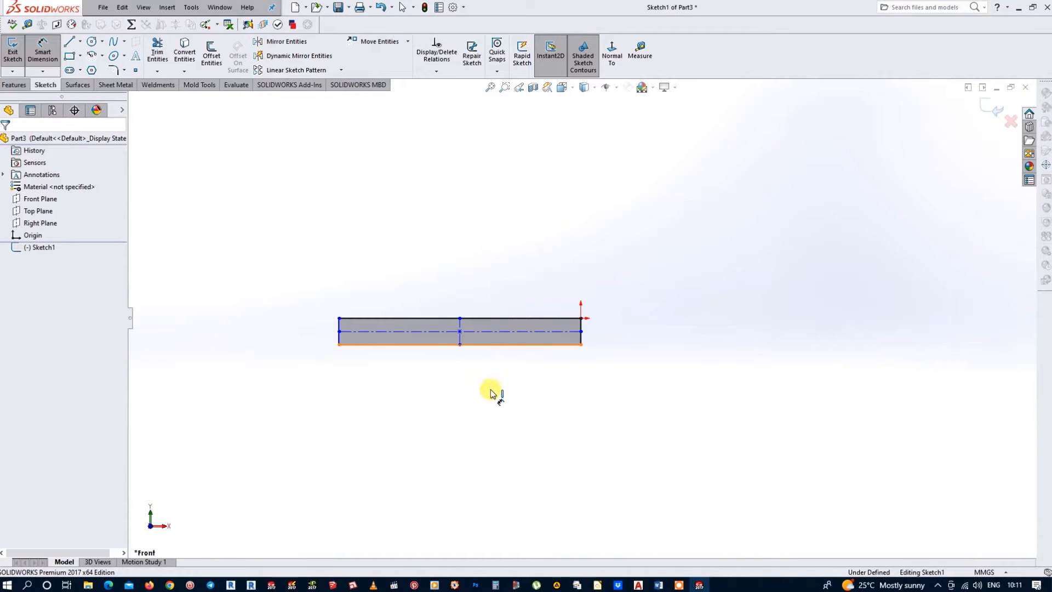
pyautogui.click(464, 401)
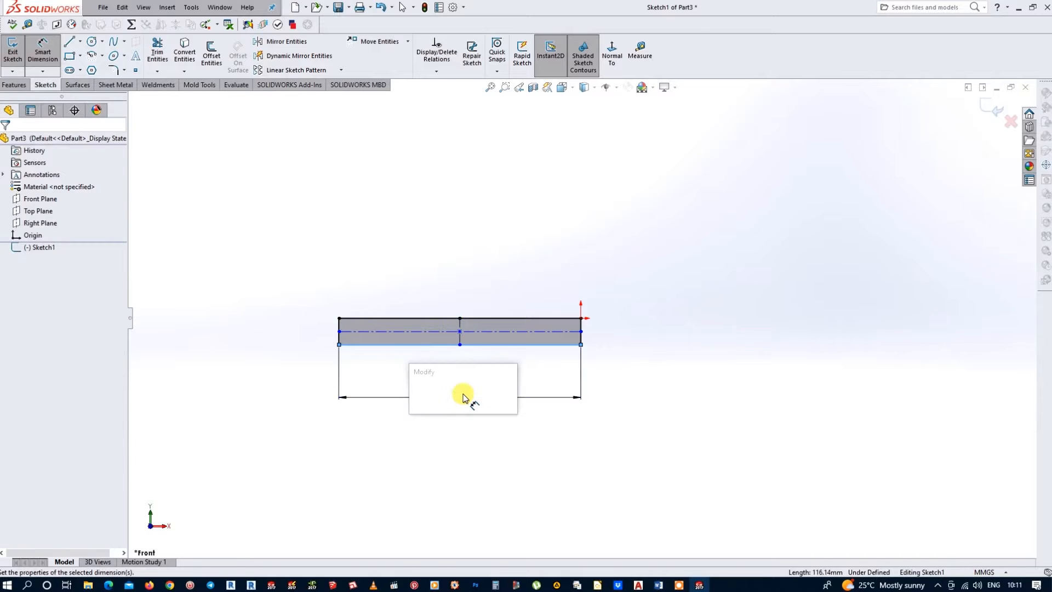
pyautogui.write('125')
pyautogui.press('Return')
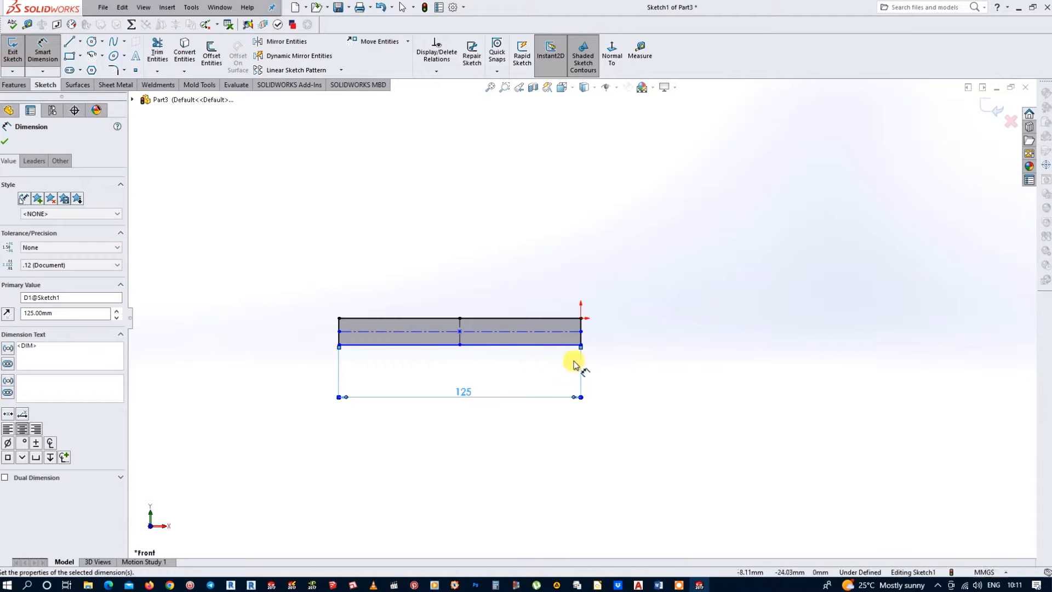
pyautogui.click(339, 328)
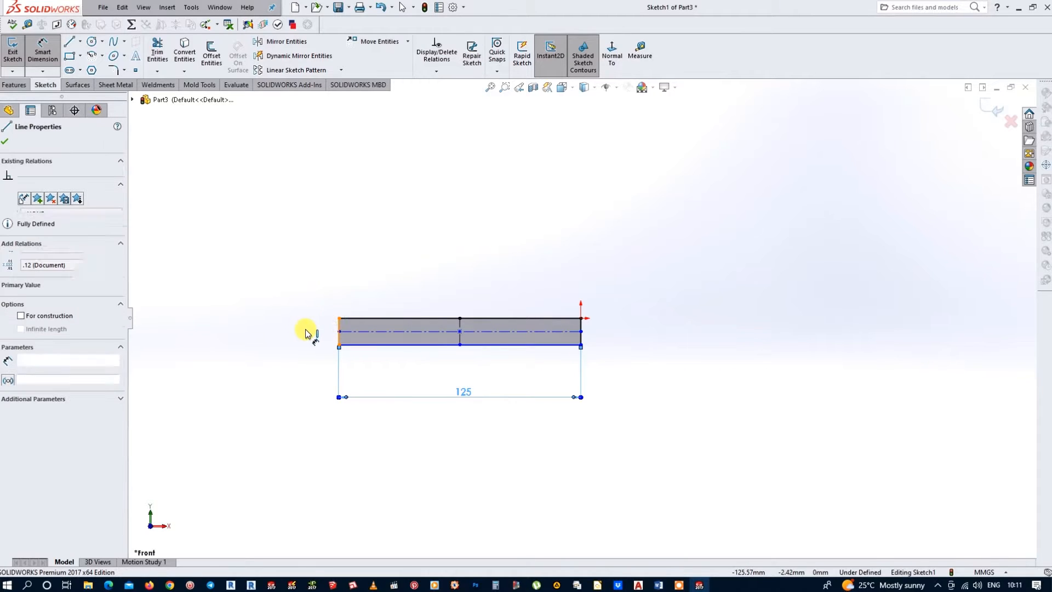
pyautogui.click(307, 328)
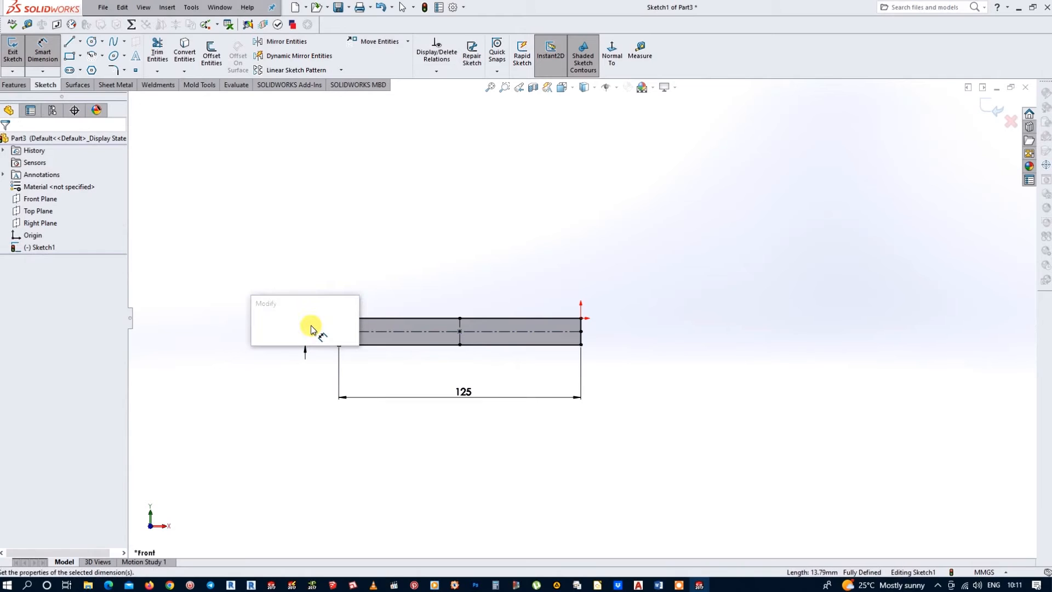
pyautogui.press('Return')
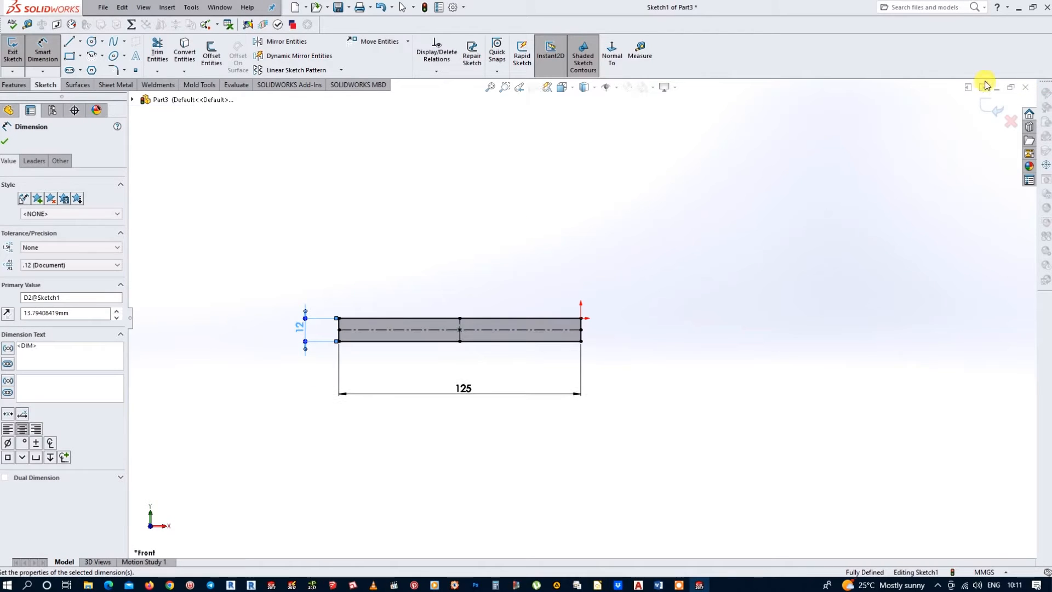
pyautogui.click(996, 112)
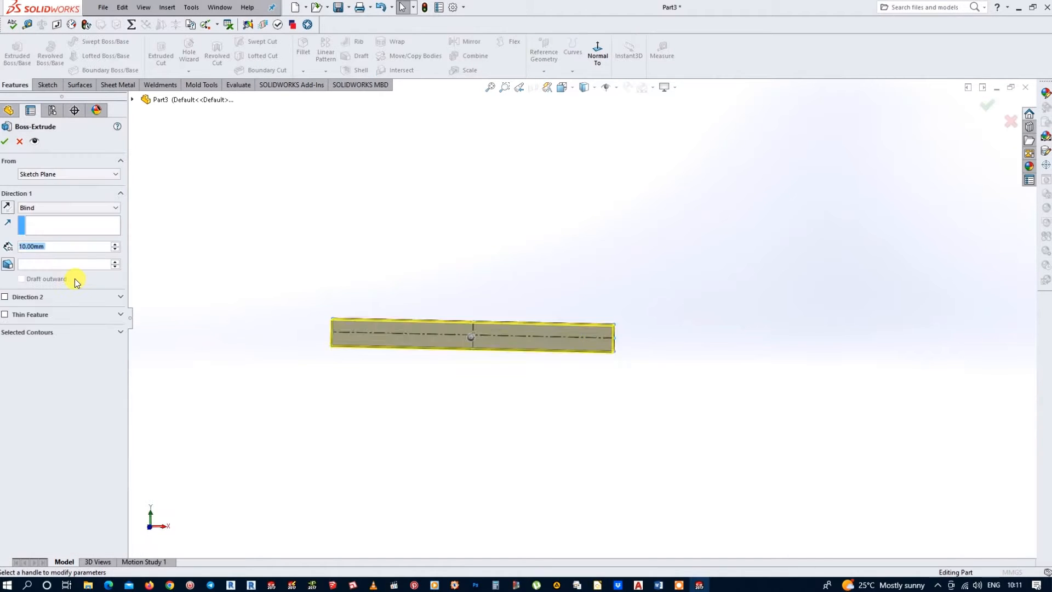
# Extrude the base rectangle 100 mm with the Mid Plane end condition.
pyautogui.click(116, 208)
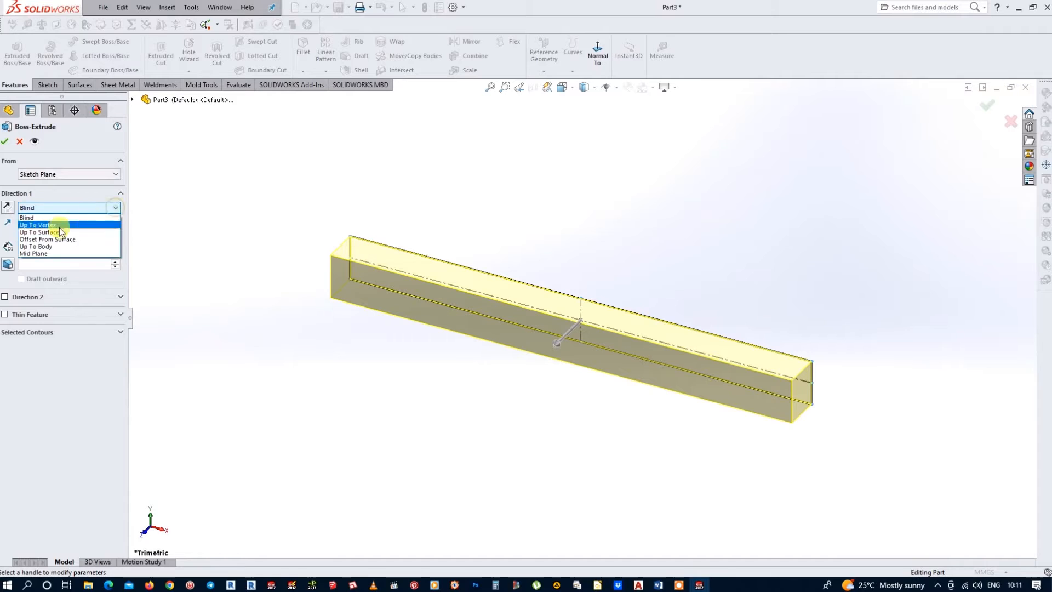
pyautogui.click(43, 253)
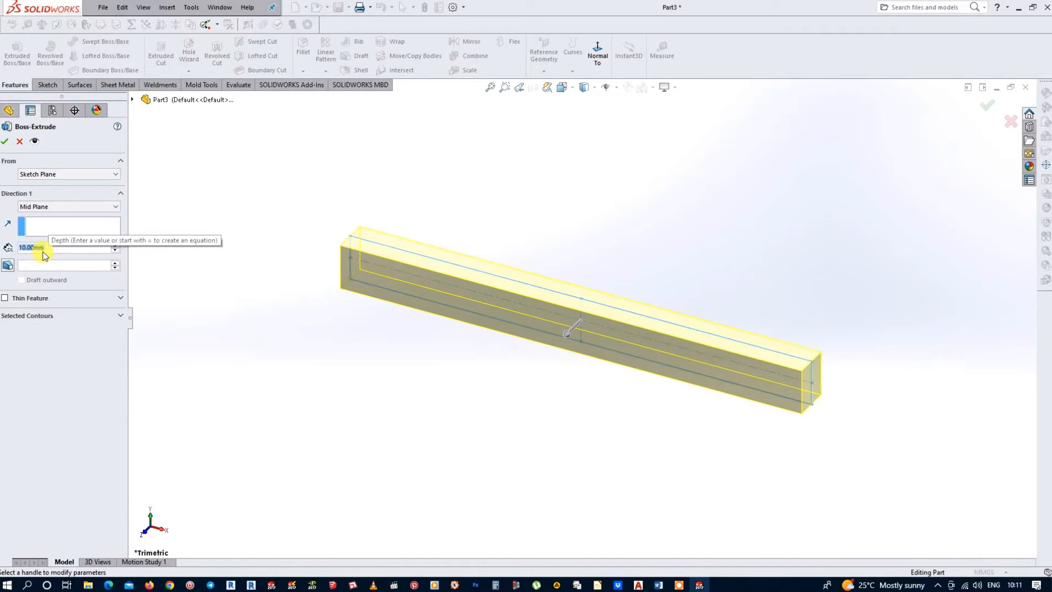
pyautogui.write('100')
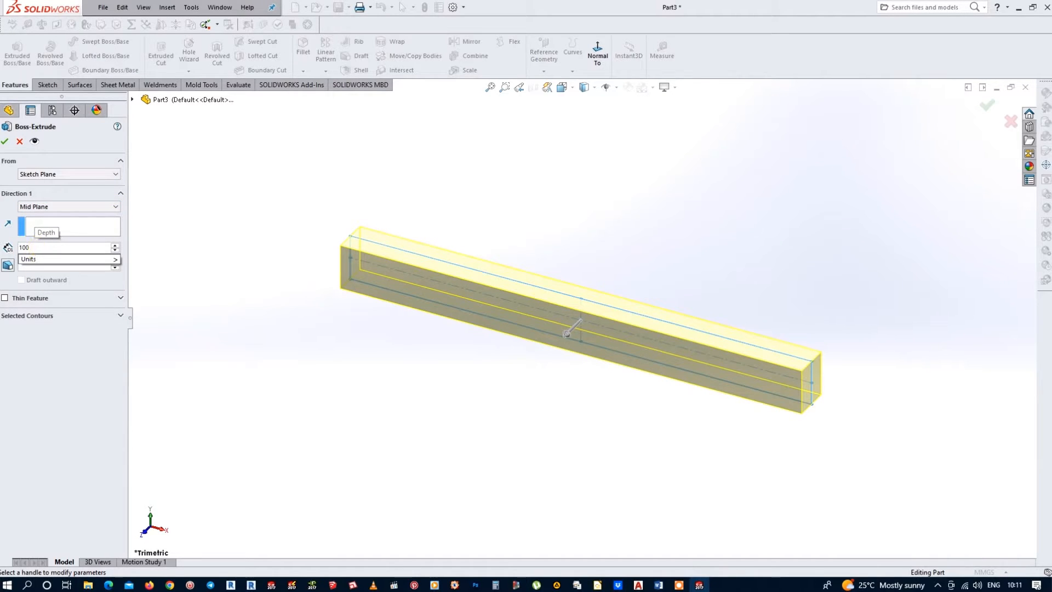
pyautogui.press('Return')
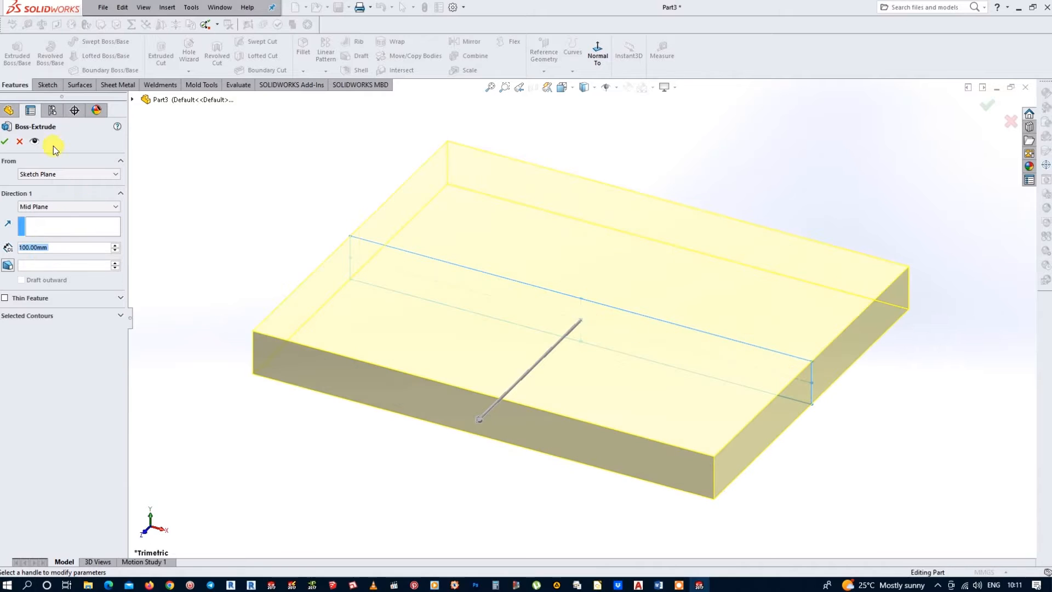
pyautogui.click(5, 141)
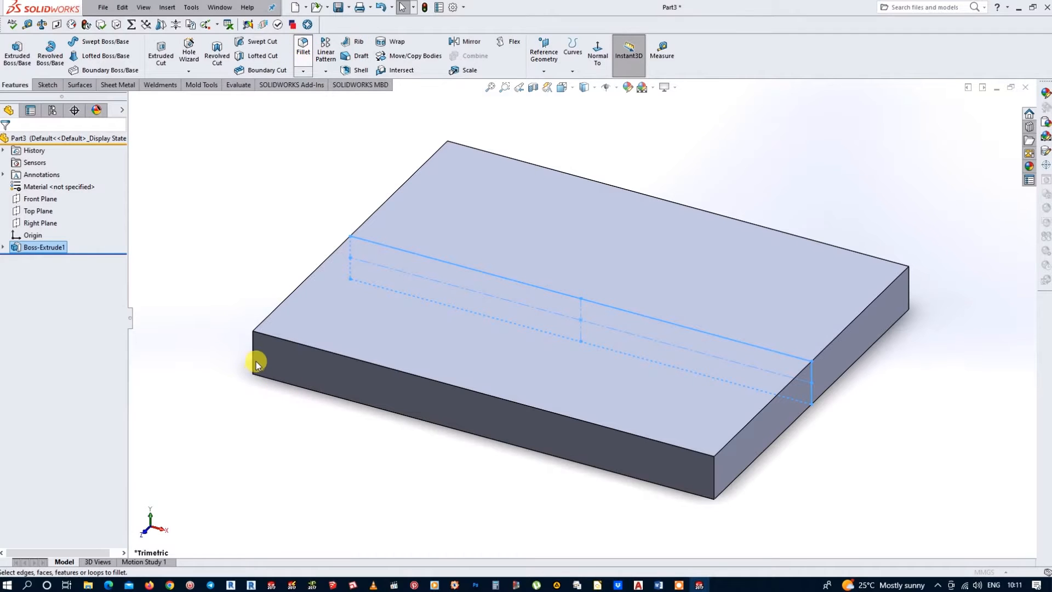
# Fillet the two vertical corner edges at the plate end opposite the origin with a 14 mm radius.
pyautogui.write('14')
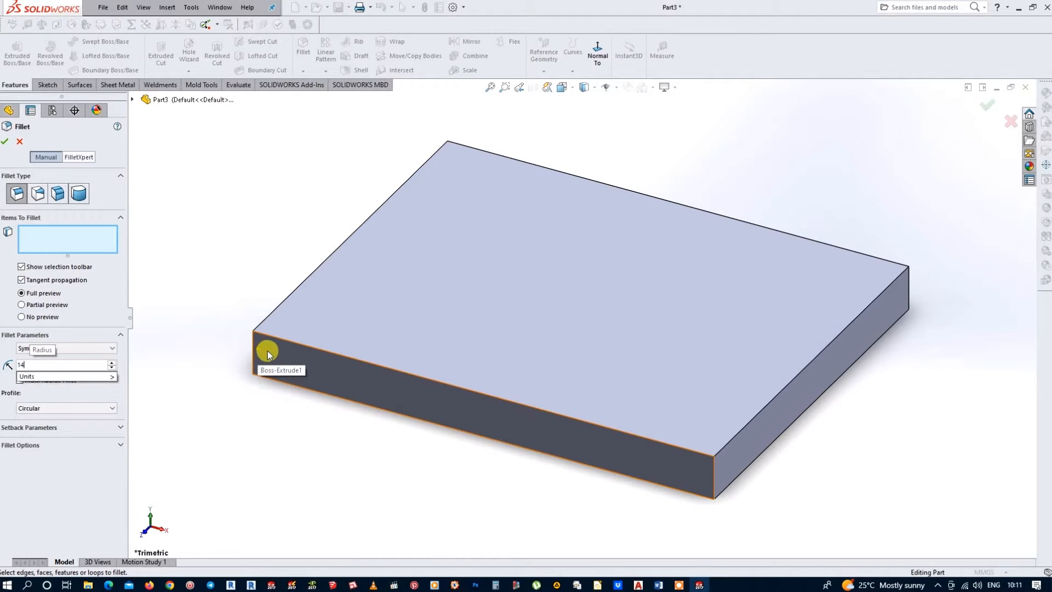
pyautogui.click(253, 341)
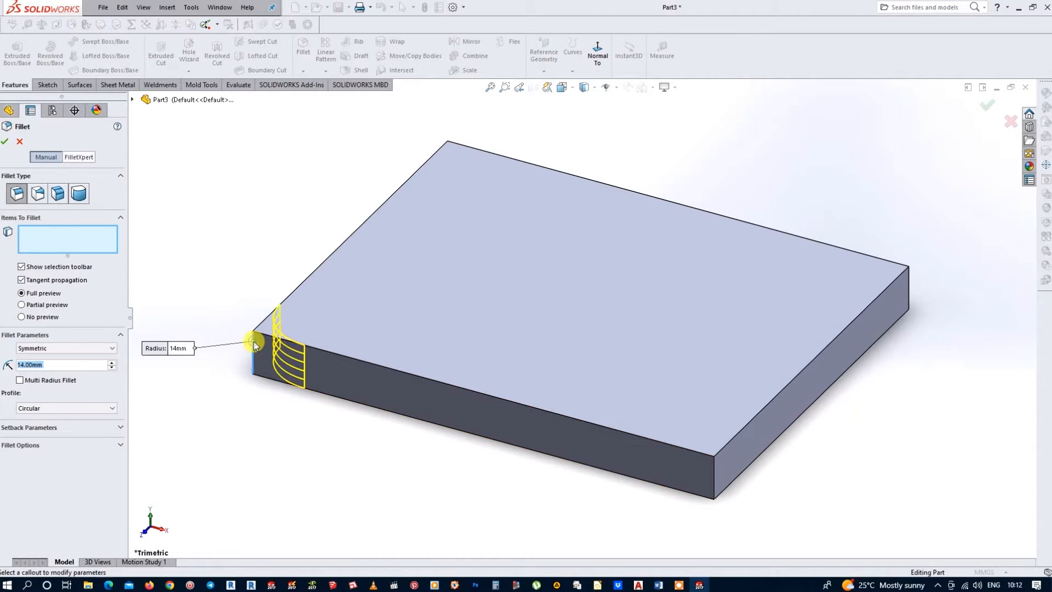
pyautogui.click(448, 164)
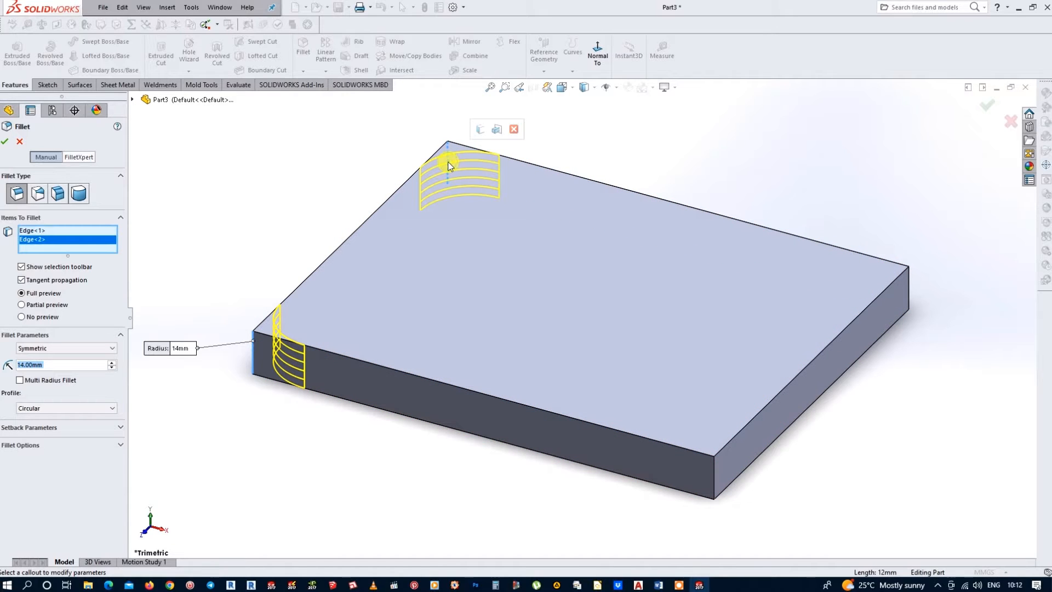
pyautogui.click(5, 143)
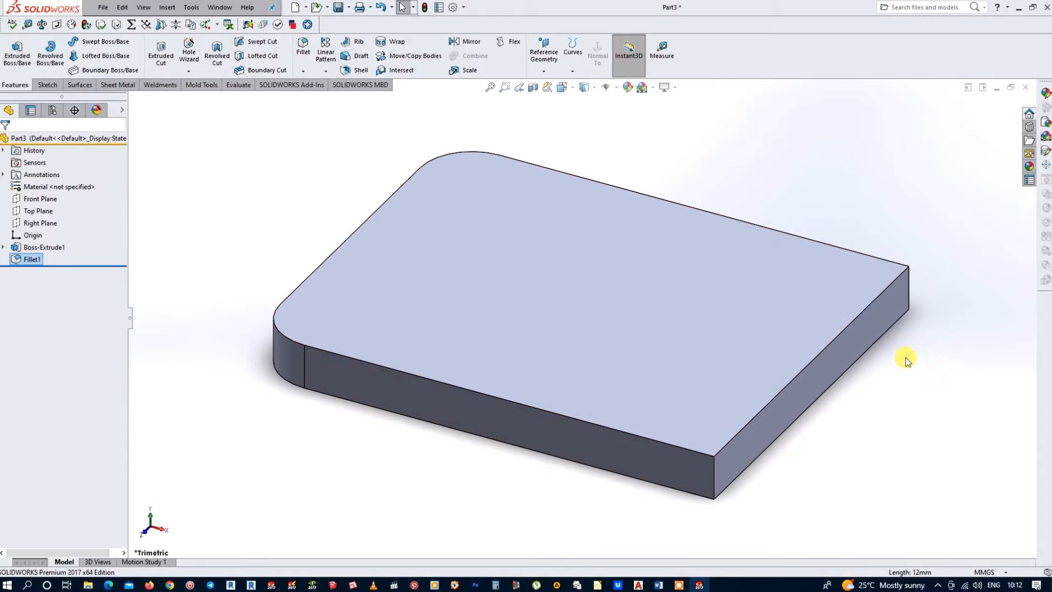
# Start a sketch on the plate's top face and draw a corner rectangle about 7 by 61 mm near the straight end at the origin.
pyautogui.click(816, 341)
pyautogui.click(853, 299)
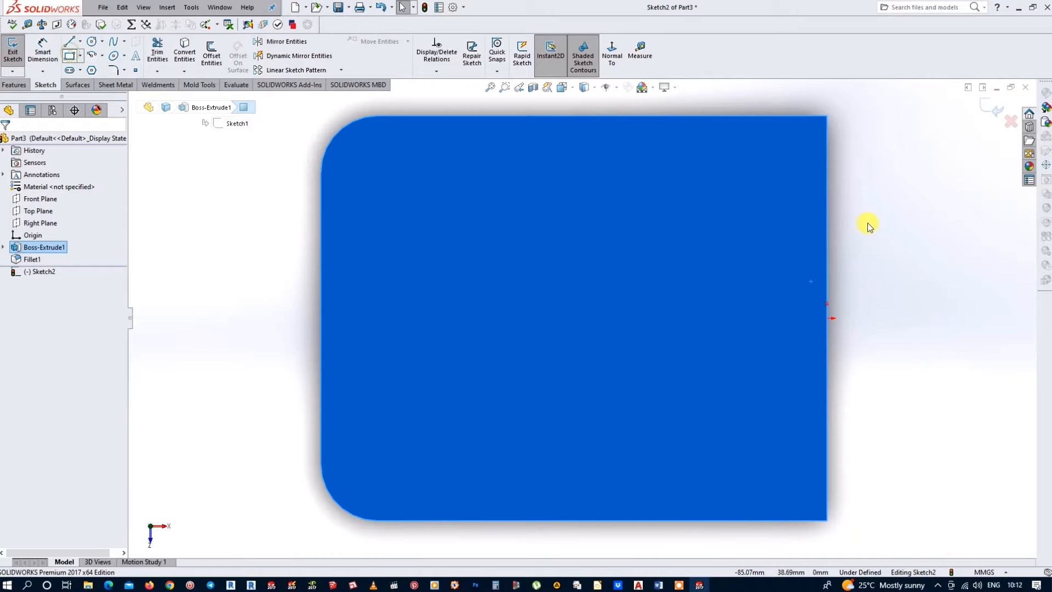
pyautogui.click(789, 190)
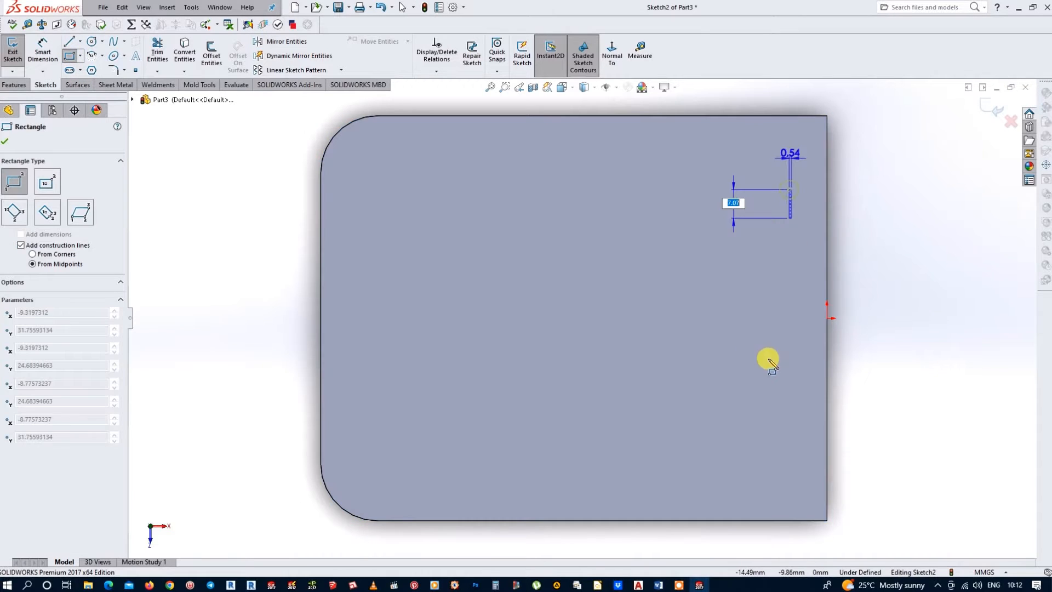
pyautogui.click(735, 439)
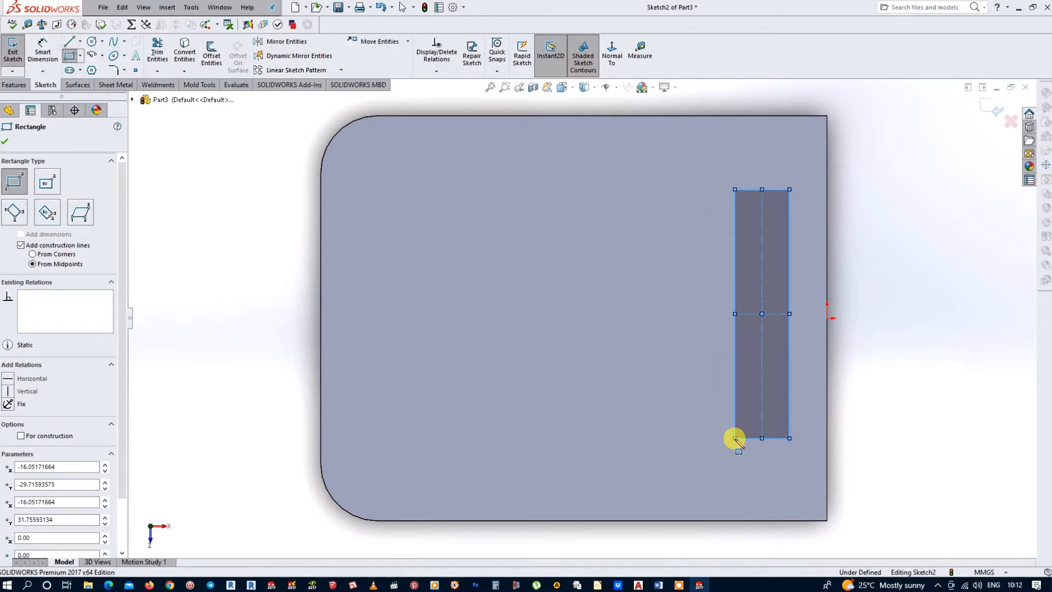
pyautogui.press('Escape')
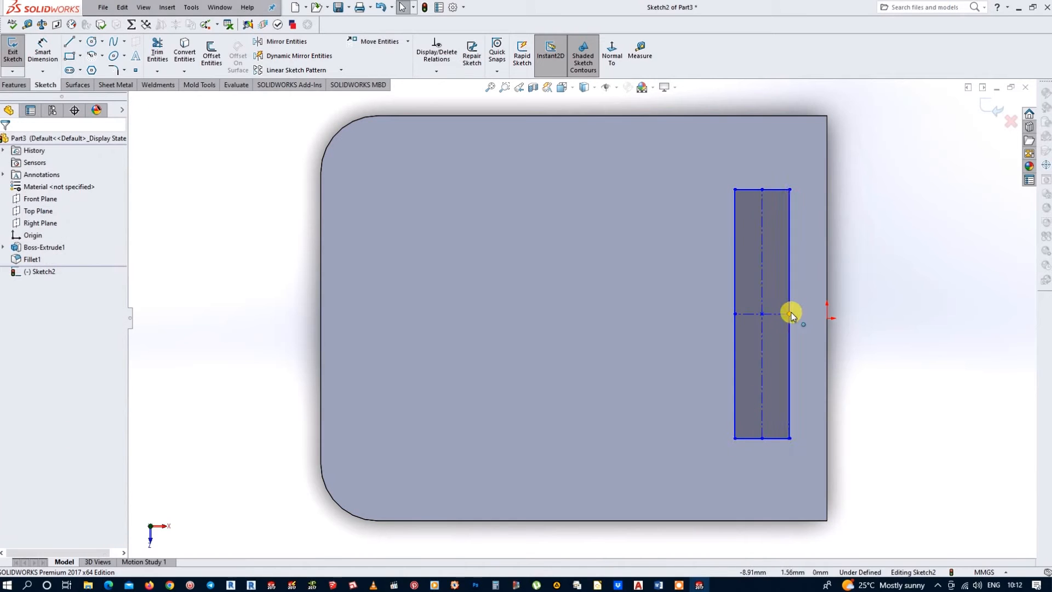
# Make the midpoint of the rectangle's long side nearest the plate edge coincident with the origin.
pyautogui.click(790, 314)
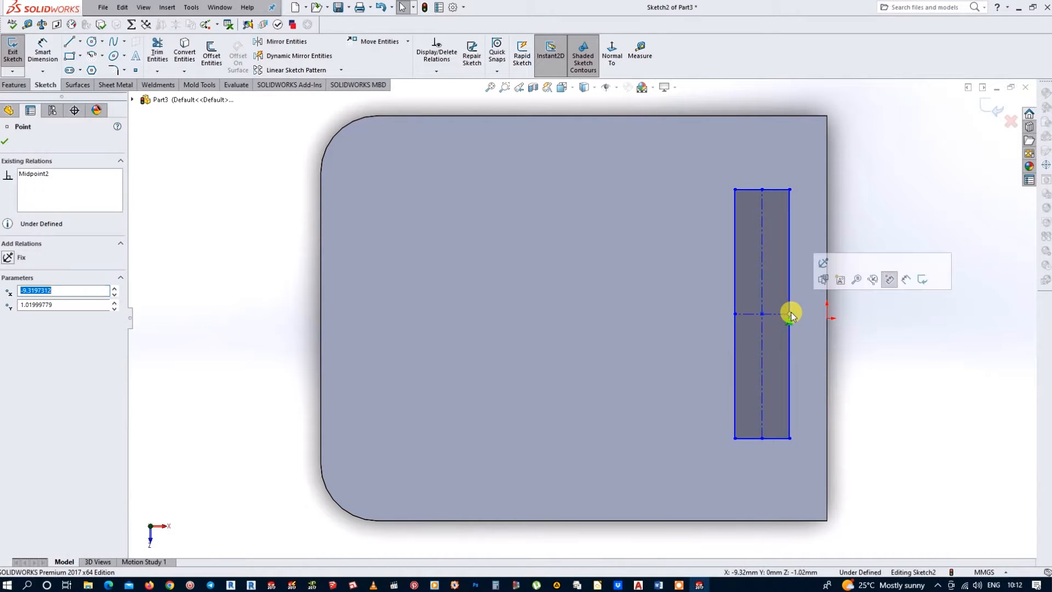
pyautogui.keyDown('ctrl'); pyautogui.click(827, 319); pyautogui.keyUp('ctrl')
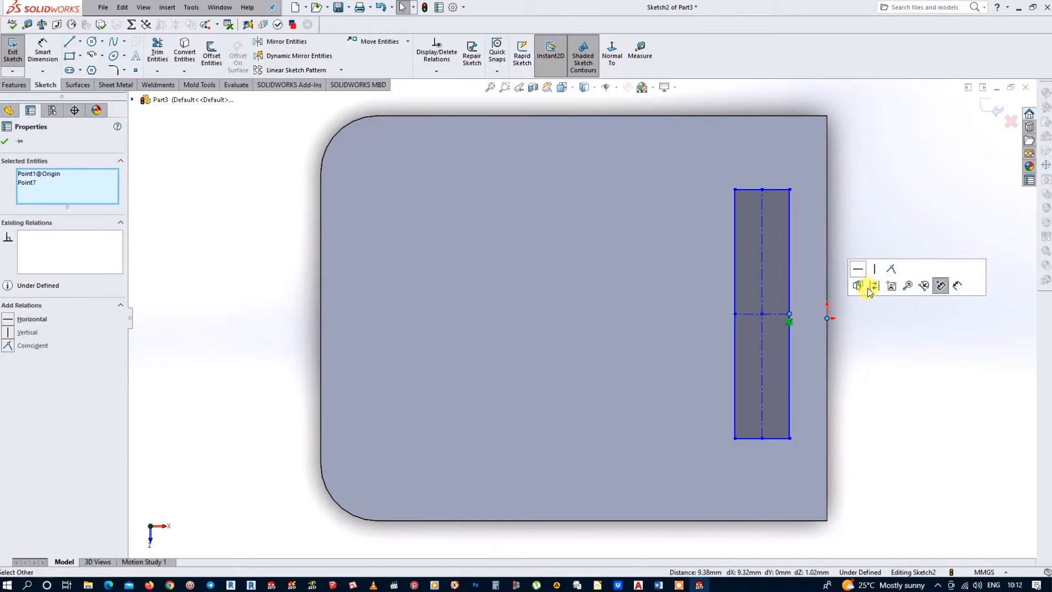
pyautogui.click(891, 269)
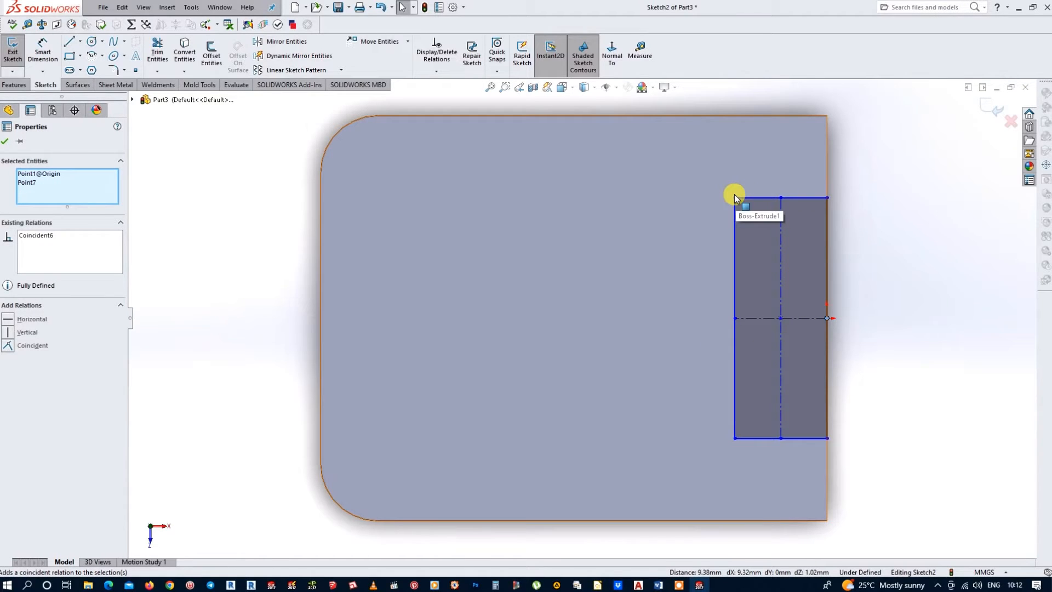
# Dimension the top-face rectangle to 20 mm wide and 70 mm long and close the sketch.
pyautogui.click(43, 49)
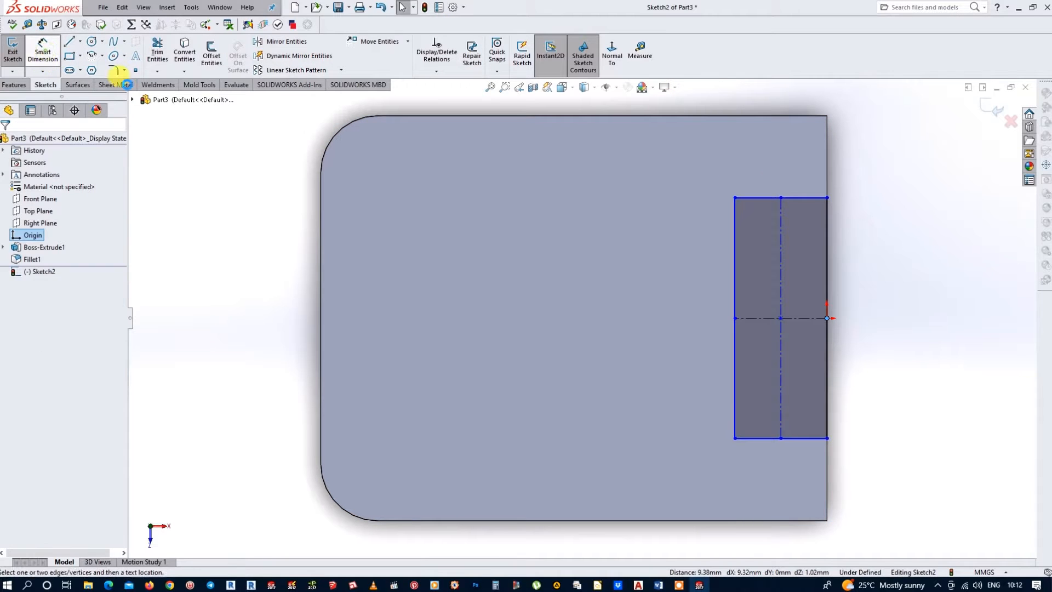
pyautogui.press('Escape')
pyautogui.click(808, 198)
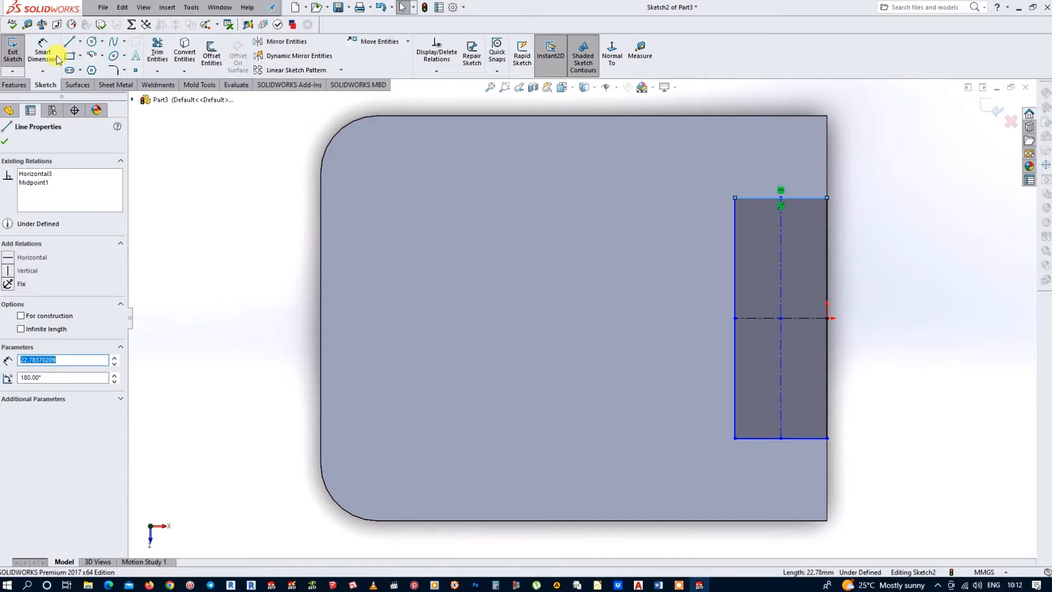
pyautogui.click(56, 58)
pyautogui.click(784, 160)
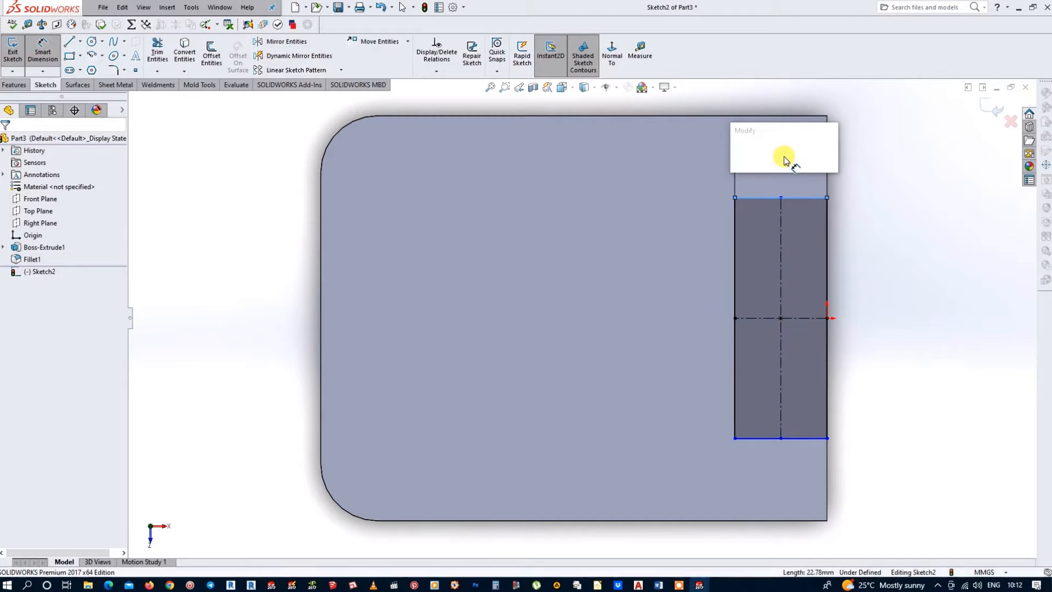
pyautogui.press('Return')
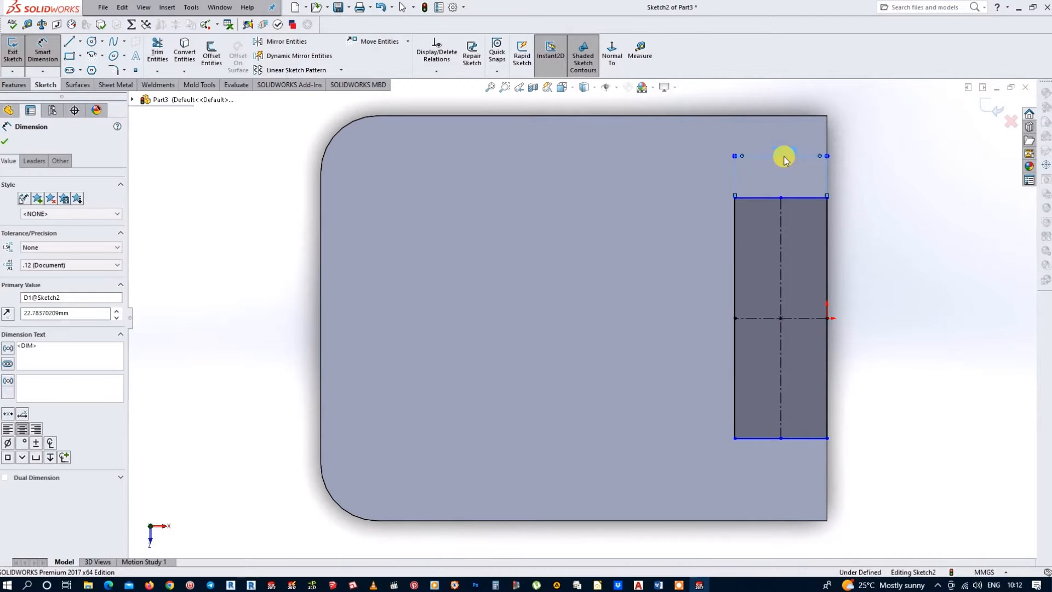
pyautogui.click(745, 261)
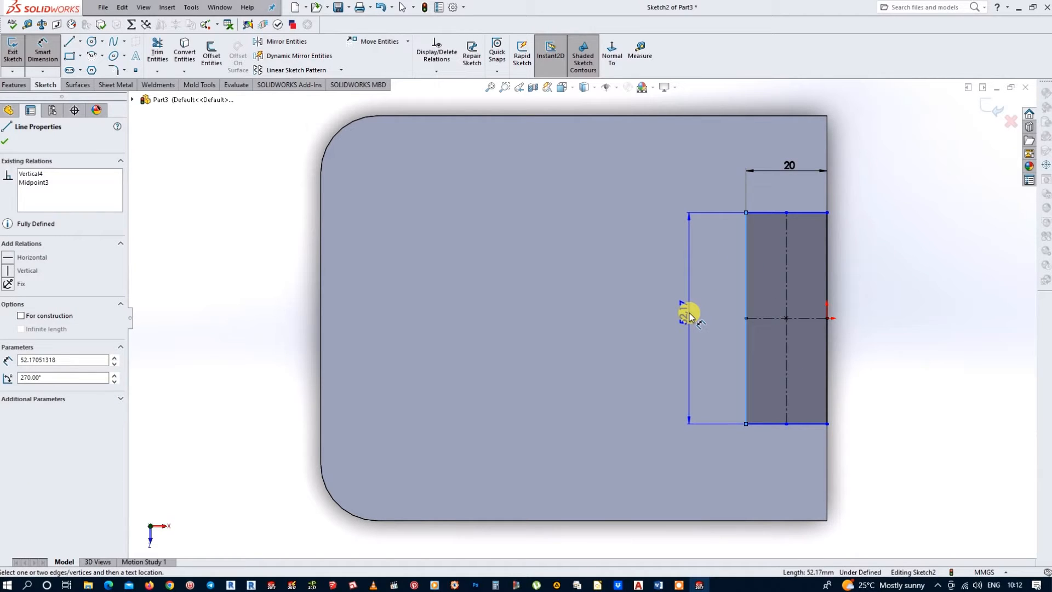
pyautogui.click(690, 315)
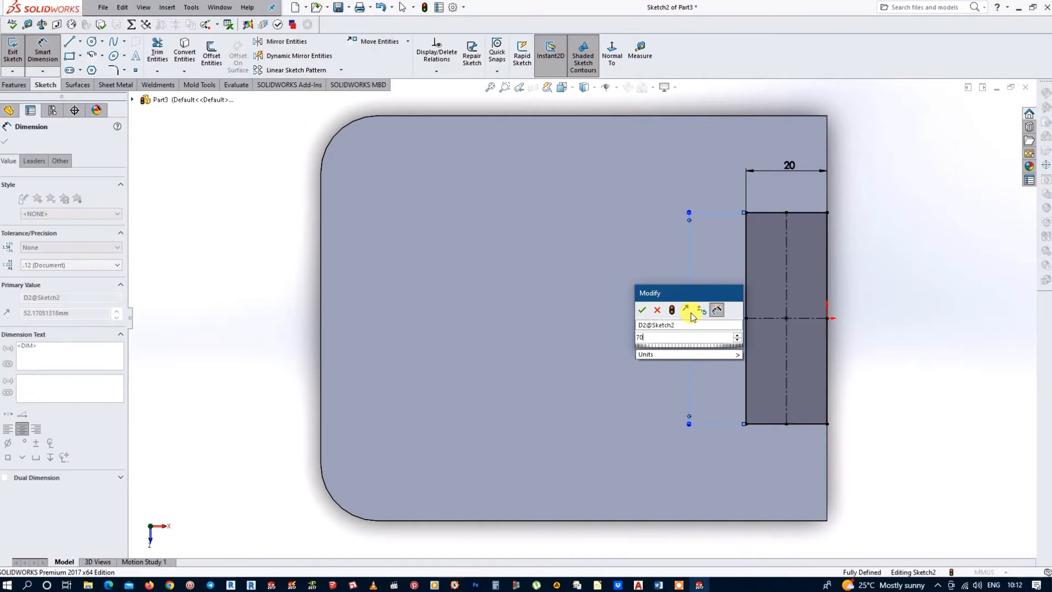
pyautogui.press('Return')
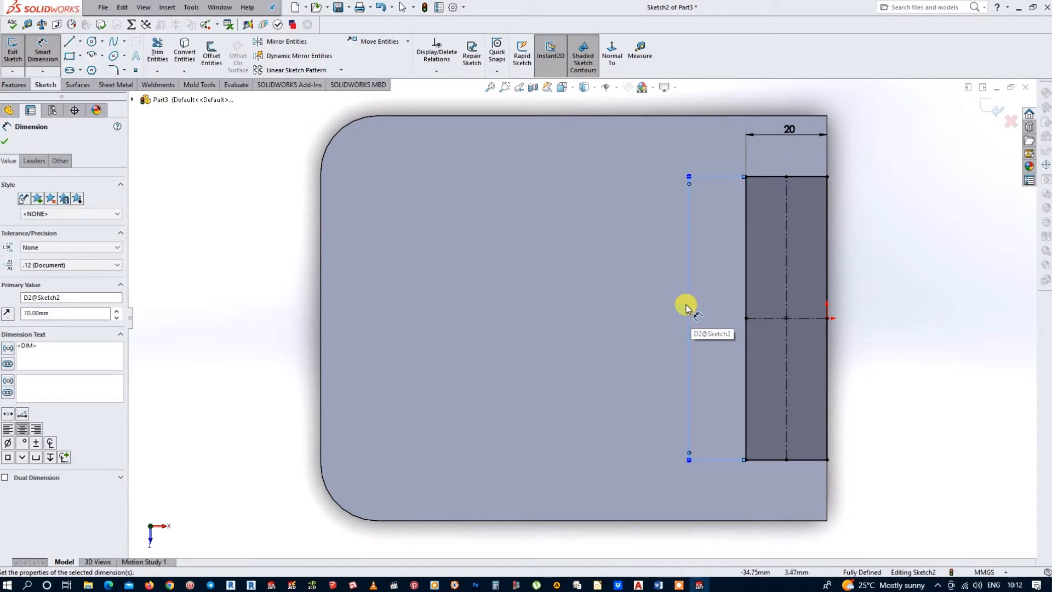
pyautogui.click(998, 111)
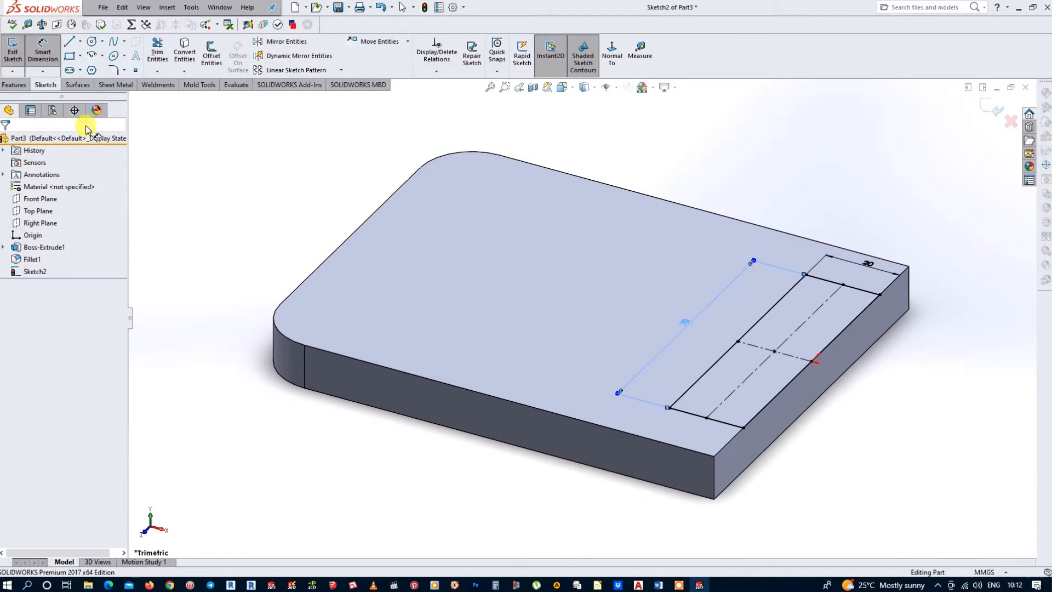
# Extrude the 20 by 70 mm rectangle 135 mm upward from the plate's top face, merged with the base.
pyautogui.click(15, 51)
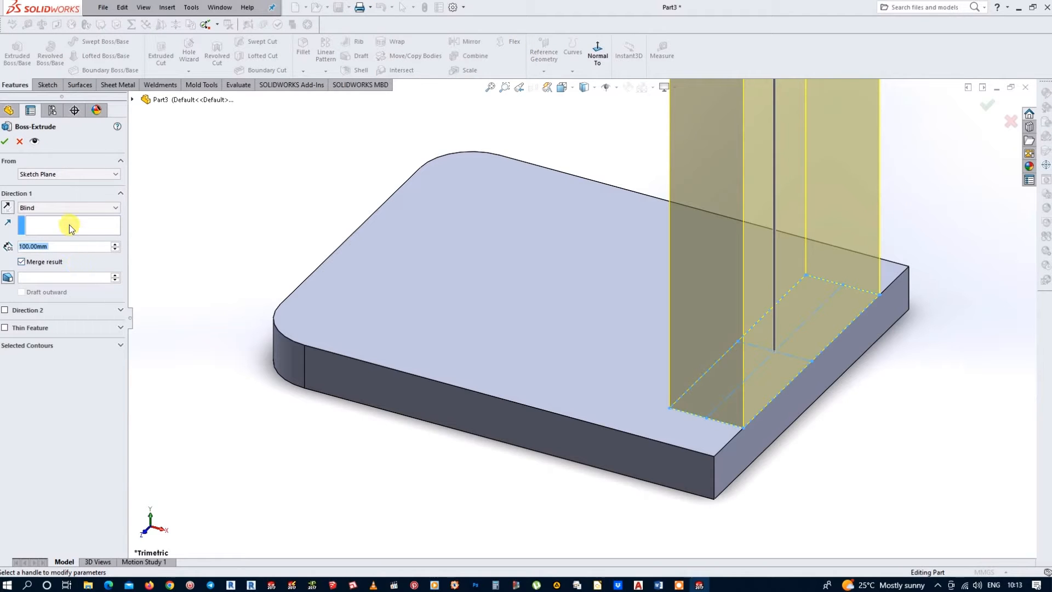
pyautogui.write('135')
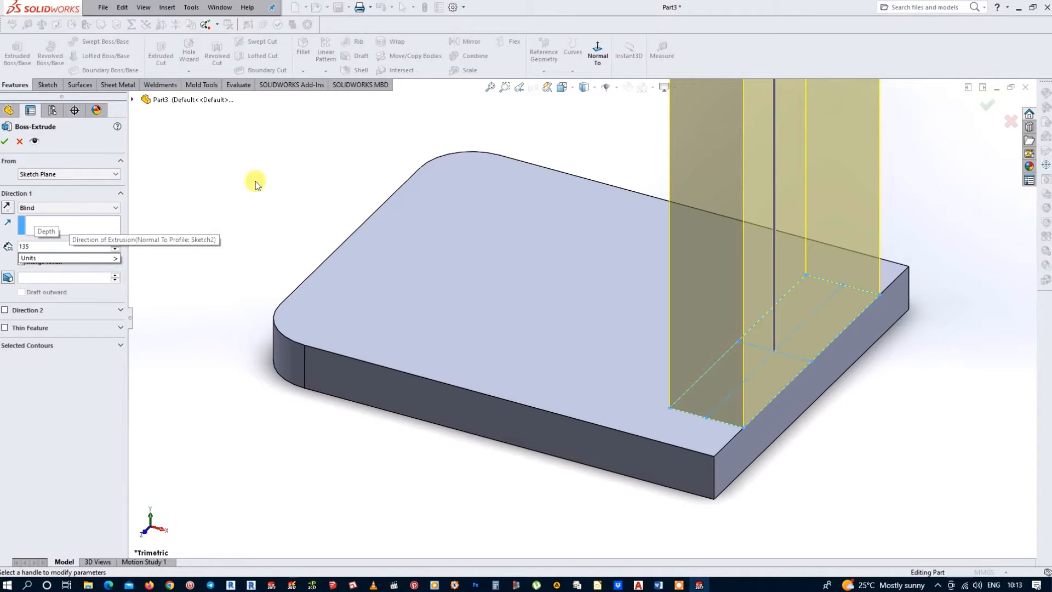
pyautogui.press('Return')
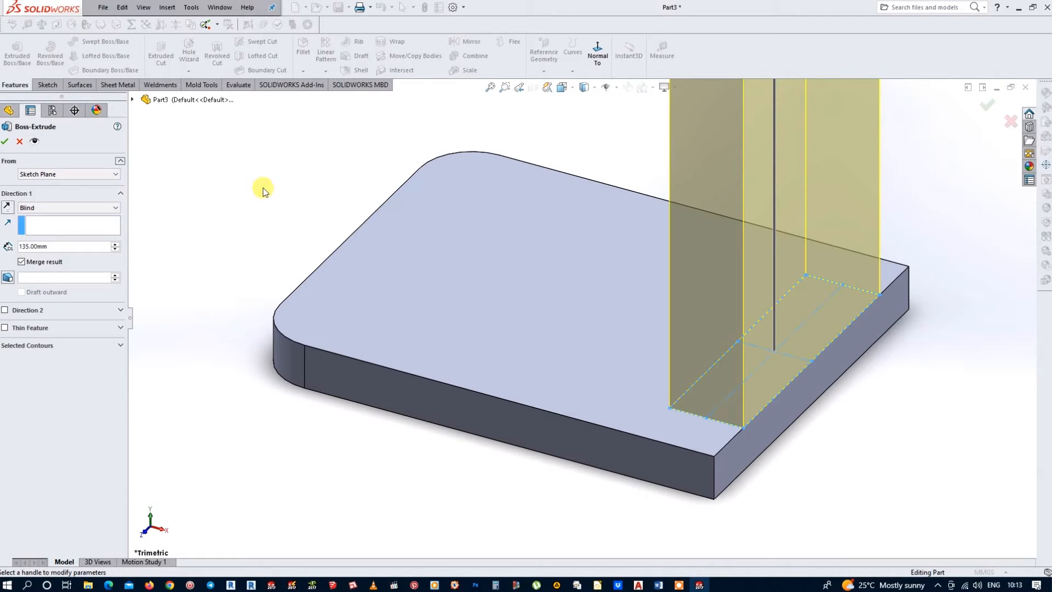
pyautogui.click(6, 142)
# Round the upright's upper end with a full round fillet, using its two narrow side faces and the top face as center.
pyautogui.scroll(6, 288, 245)
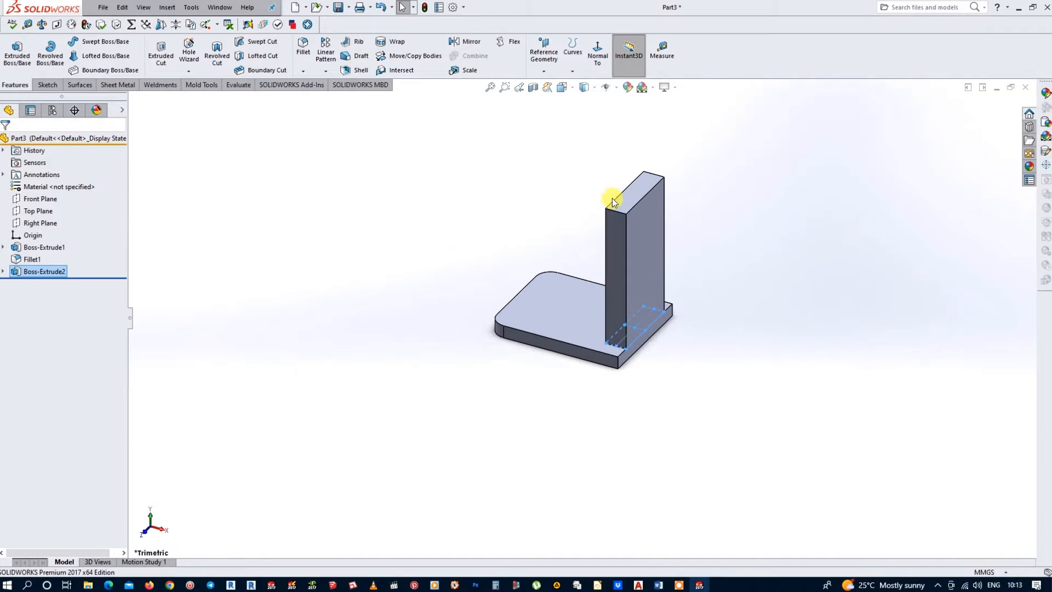
pyautogui.scroll(-5, 619, 200)
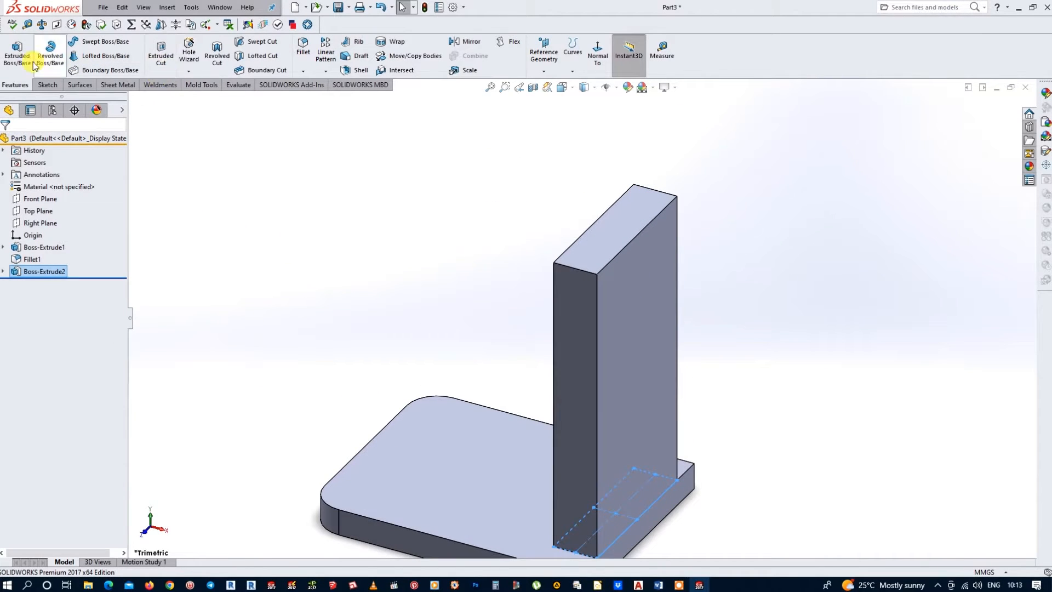
pyautogui.click(305, 55)
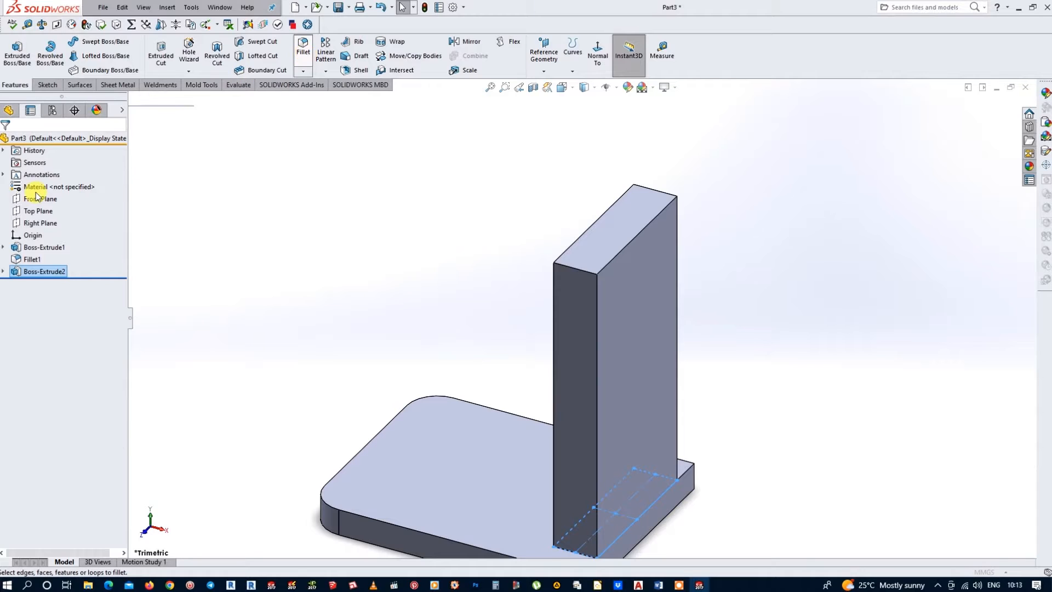
pyautogui.click(79, 193)
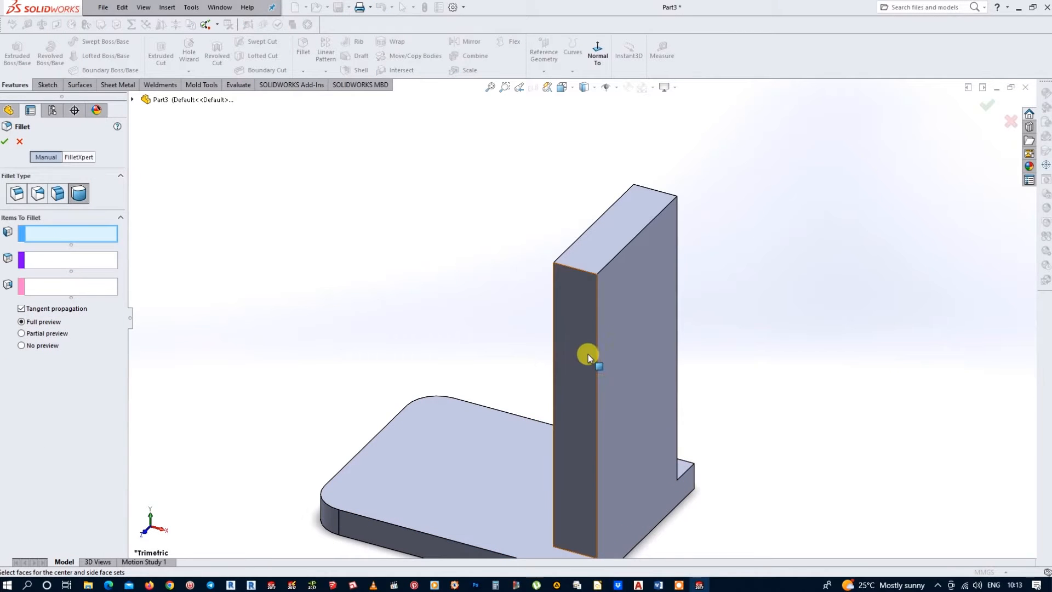
pyautogui.click(585, 340)
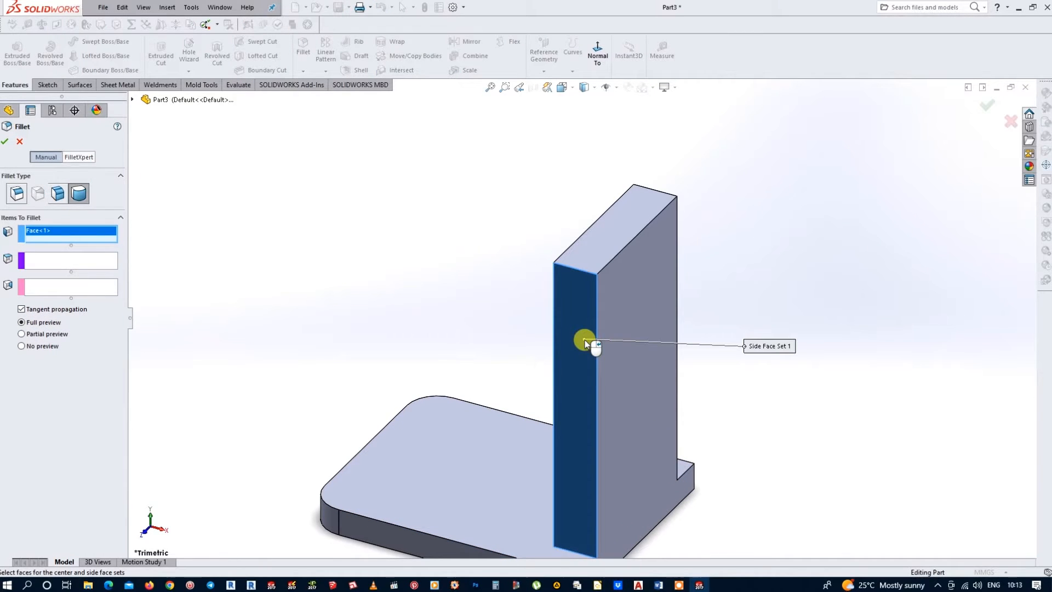
pyautogui.click(624, 226)
pyautogui.moveTo(592, 279); pyautogui.dragTo(411, 318, button='middle')
pyautogui.click(412, 323)
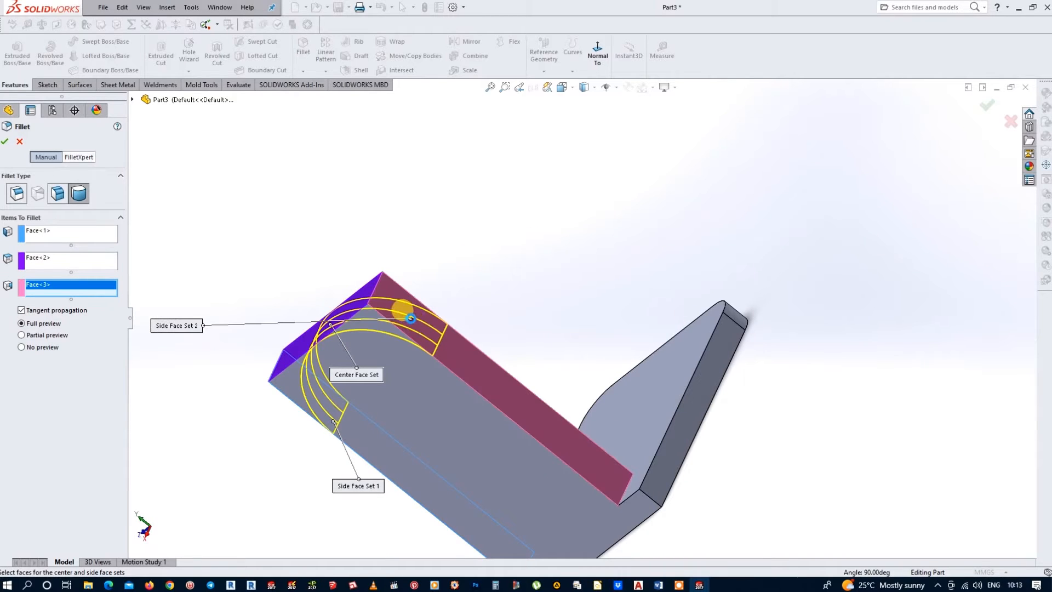
pyautogui.rightClick(411, 318)
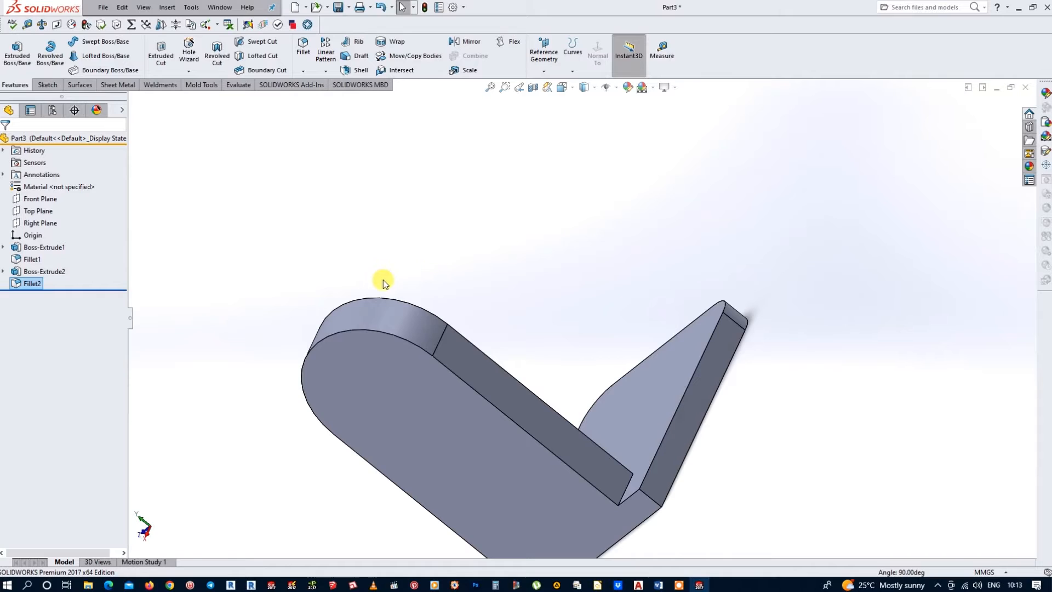
# Start a sketch on the Front Plane and draw a vertical centerline about 54 mm long through the plate near its filleted end.
pyautogui.moveTo(383, 280); pyautogui.dragTo(516, 187, button='middle')
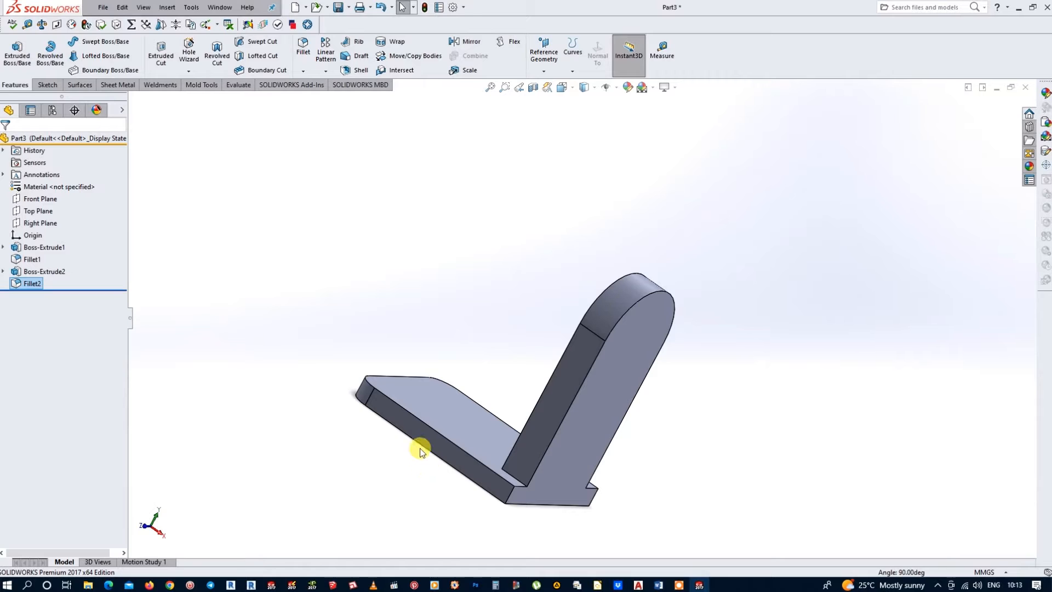
pyautogui.click(22, 199)
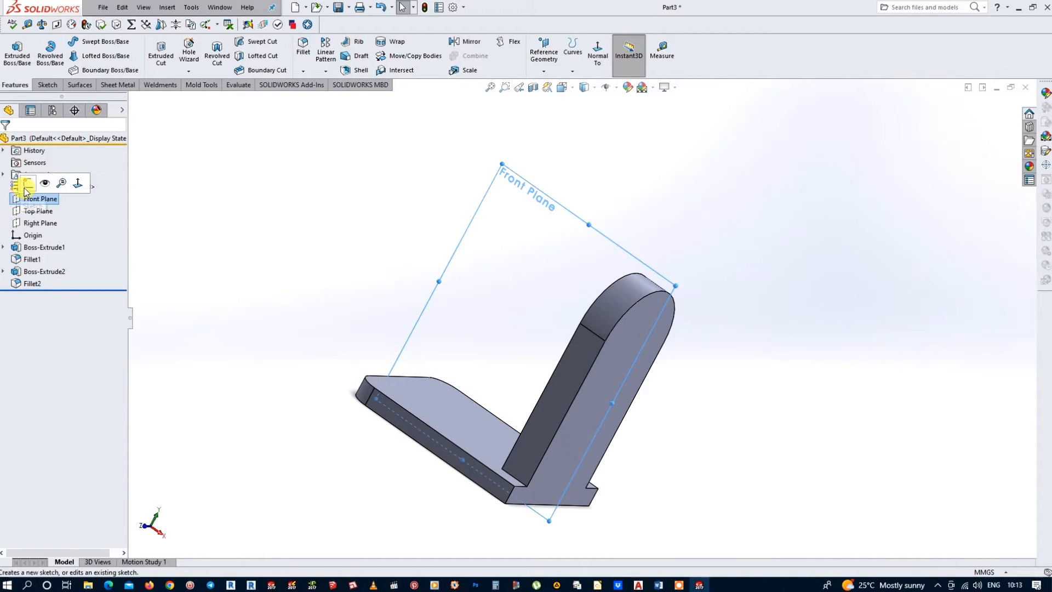
pyautogui.click(38, 185)
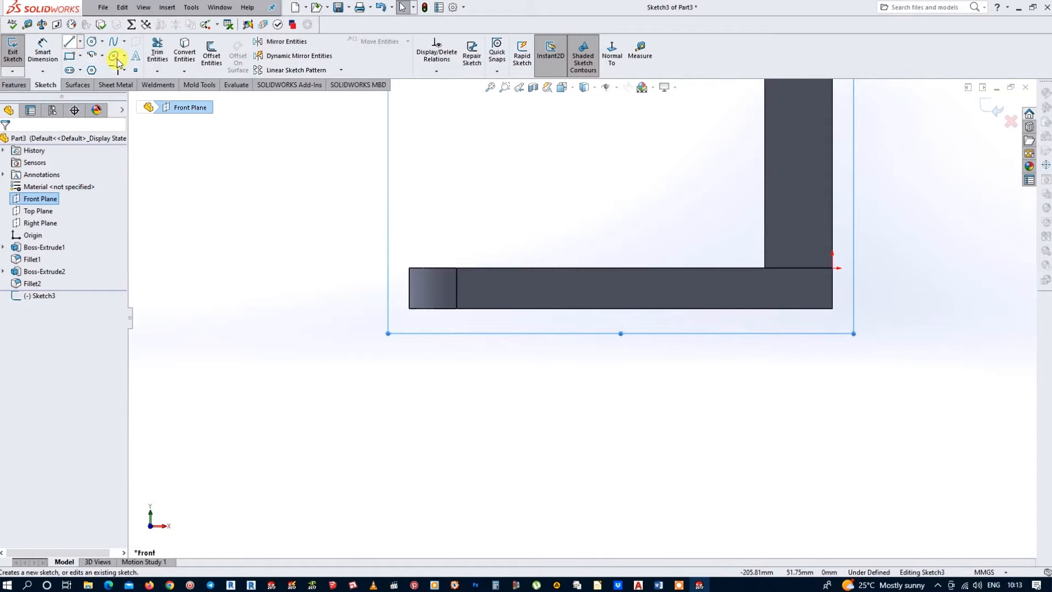
pyautogui.click(80, 43)
pyautogui.click(91, 68)
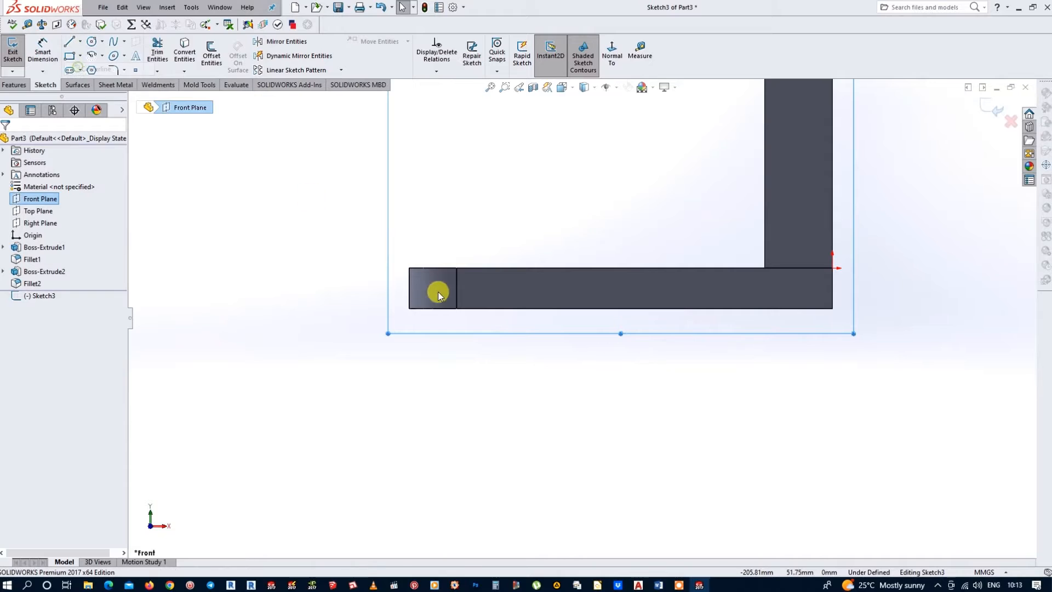
pyautogui.click(488, 242)
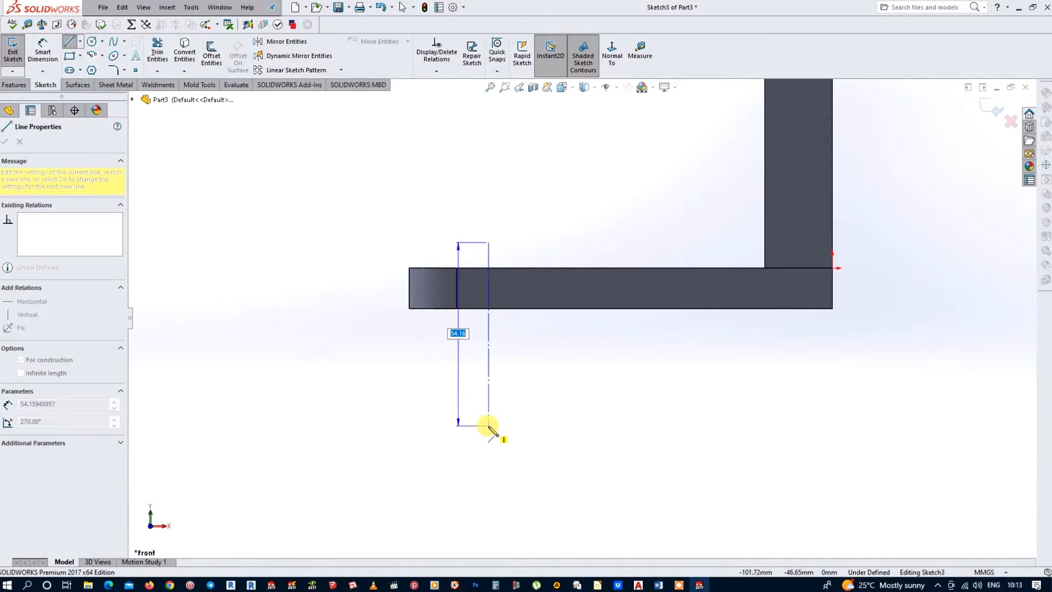
pyautogui.click(488, 425)
pyautogui.press('Escape')
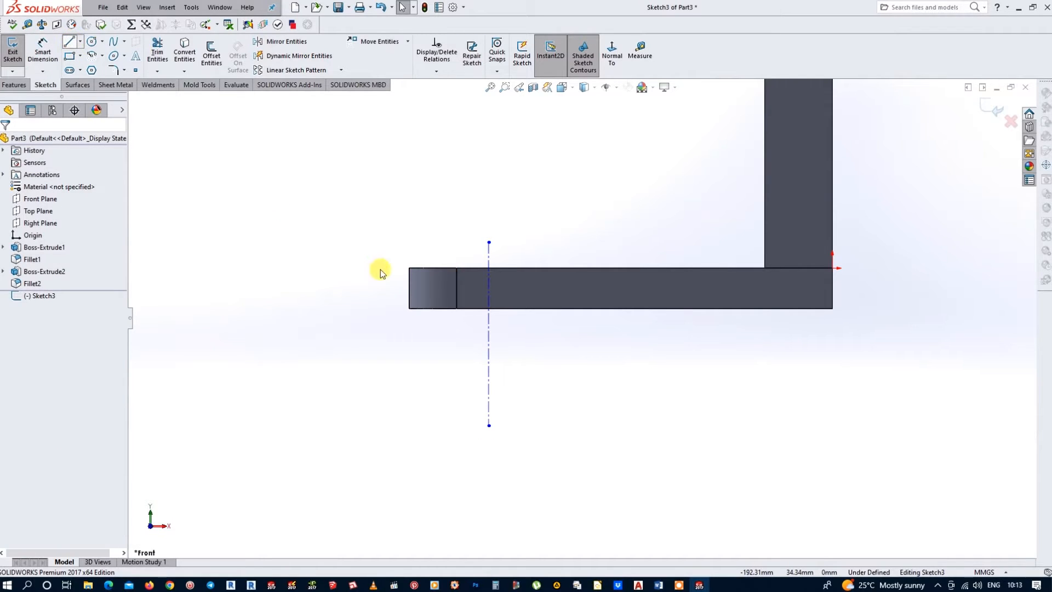
# Draw a closed tapered half-profile about 23 mm wide and 29 mm tall below the plate, from its lower outer corner to the centerline.
pyautogui.press('l')
pyautogui.click(410, 308)
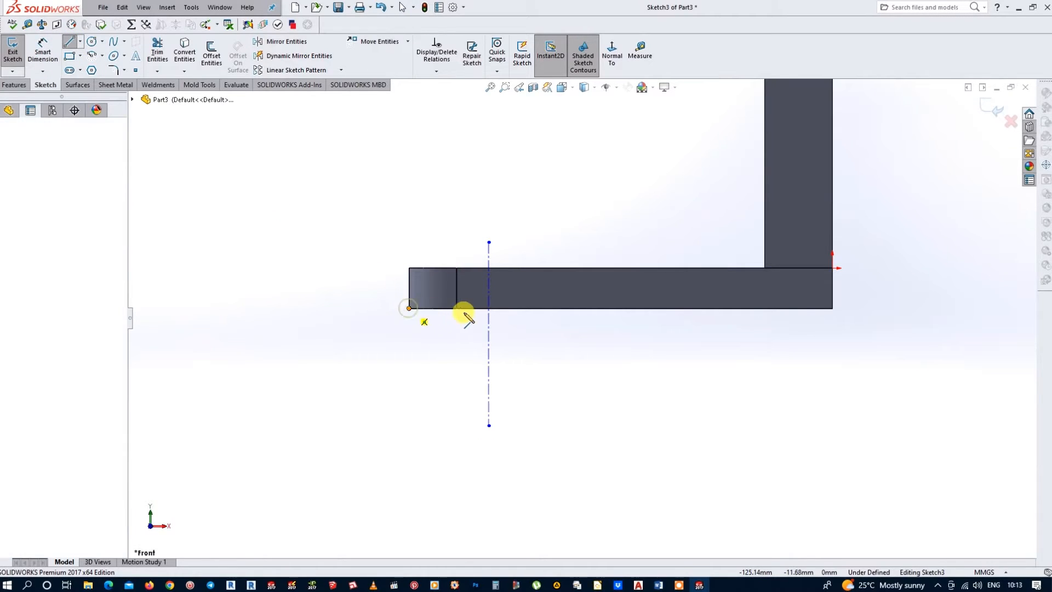
pyautogui.click(489, 309)
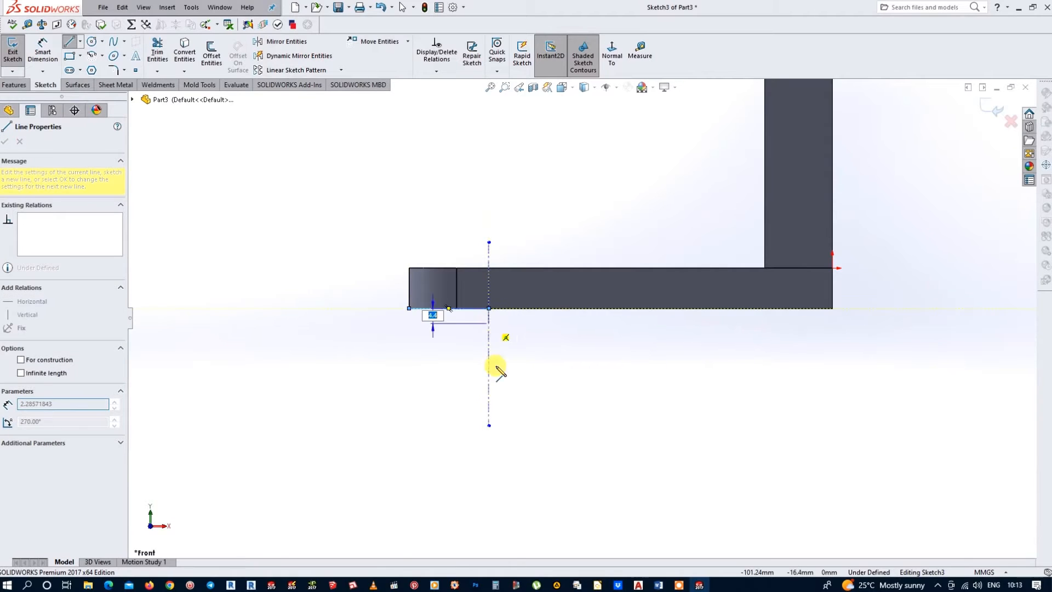
pyautogui.click(489, 407)
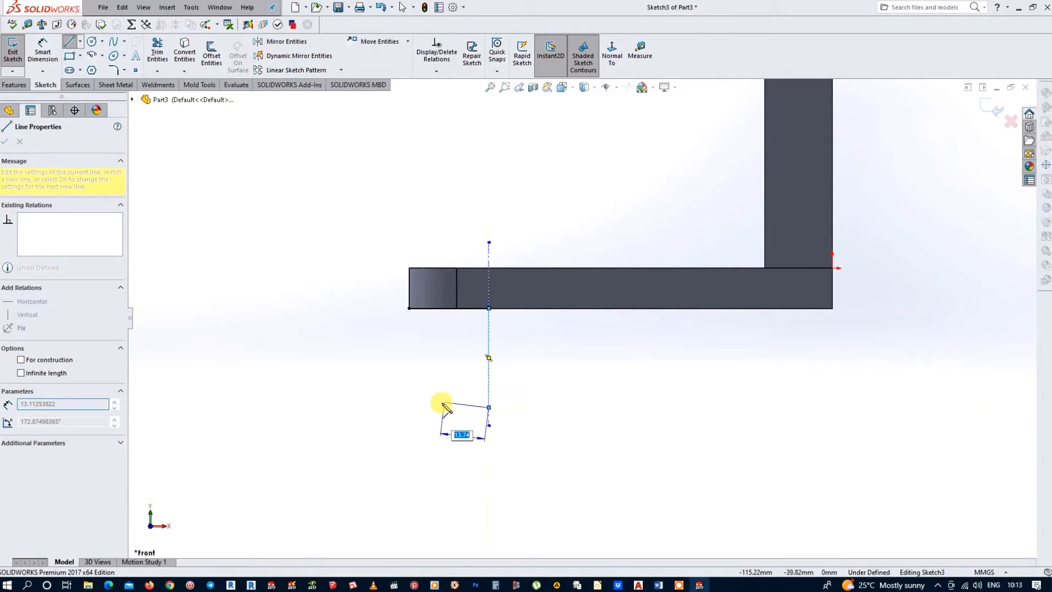
pyautogui.click(441, 408)
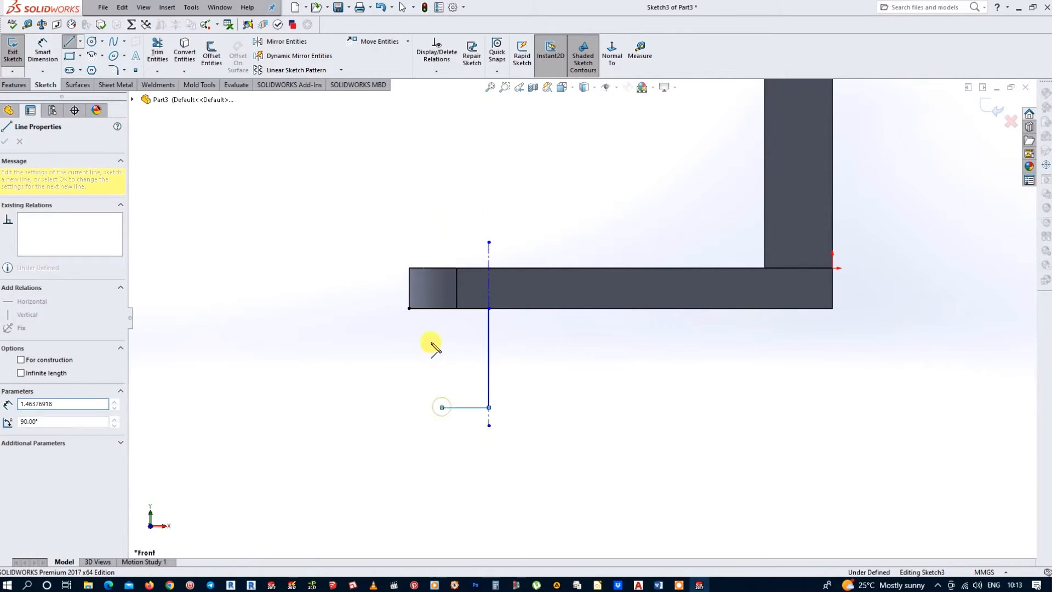
pyautogui.click(410, 309)
pyautogui.press('Escape')
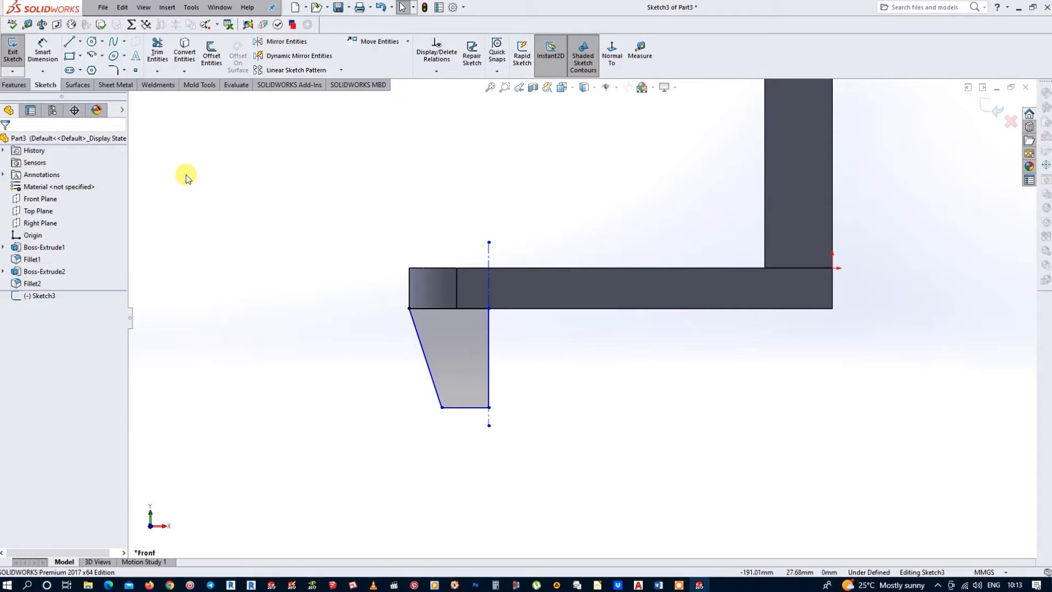
# Dimension the distance from the plate's lower outer corner to the centerline as 25 mm.
pyautogui.click(42, 52)
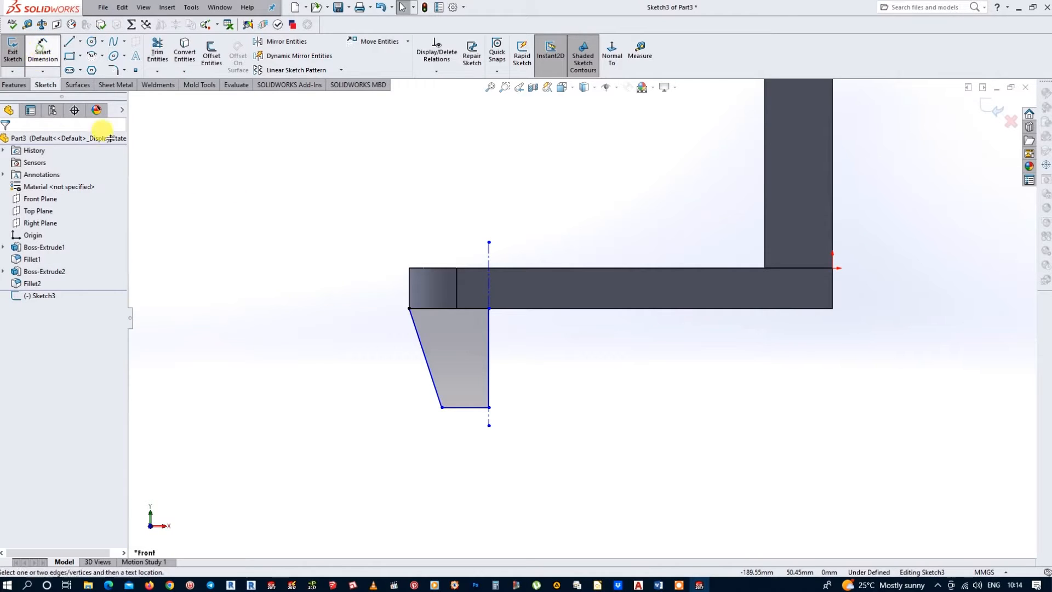
pyautogui.click(409, 309)
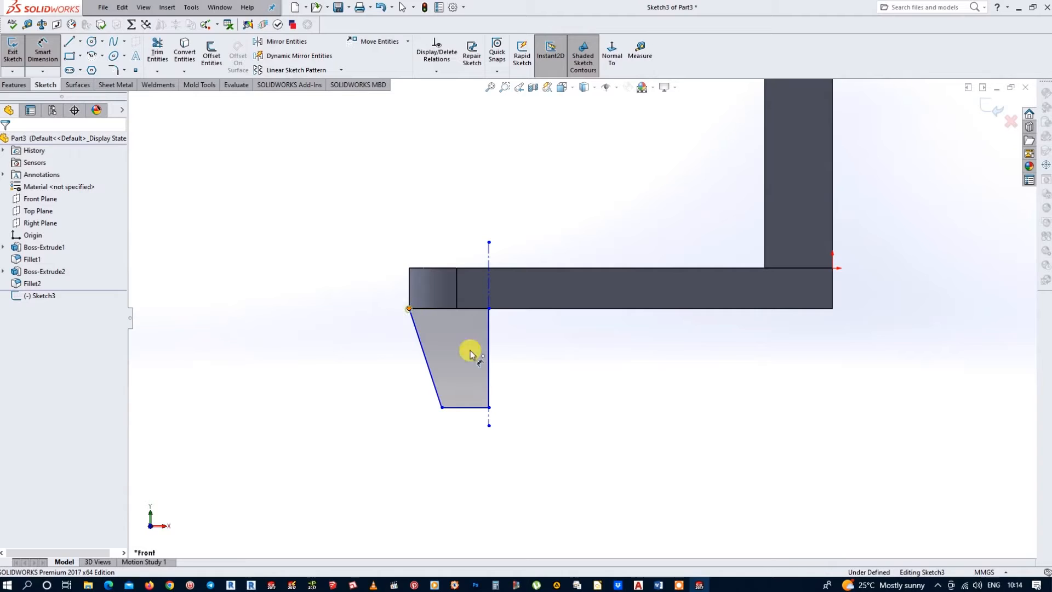
pyautogui.click(489, 421)
pyautogui.click(443, 208)
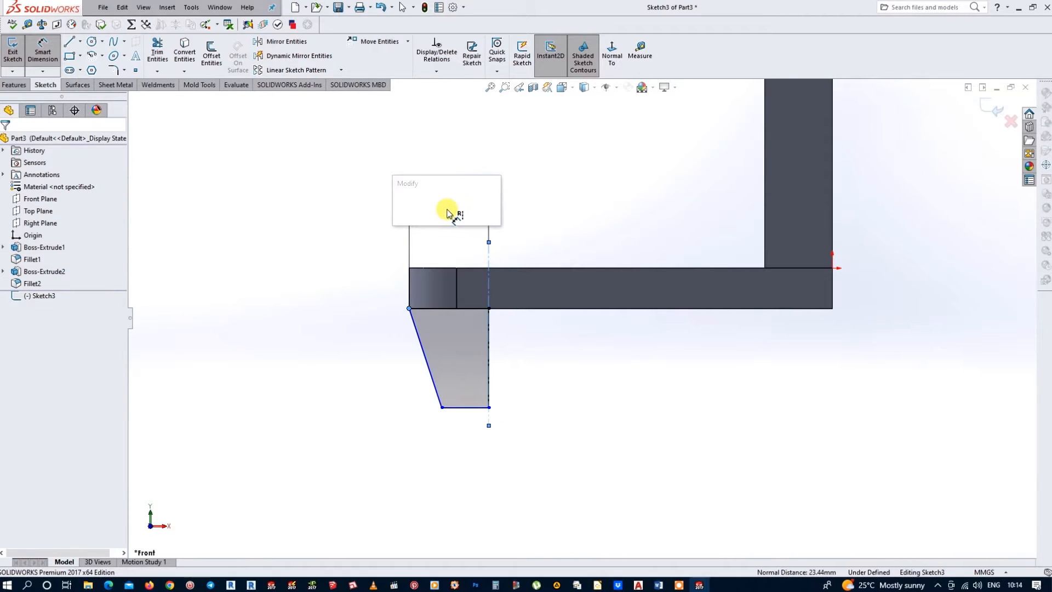
pyautogui.press('Return')
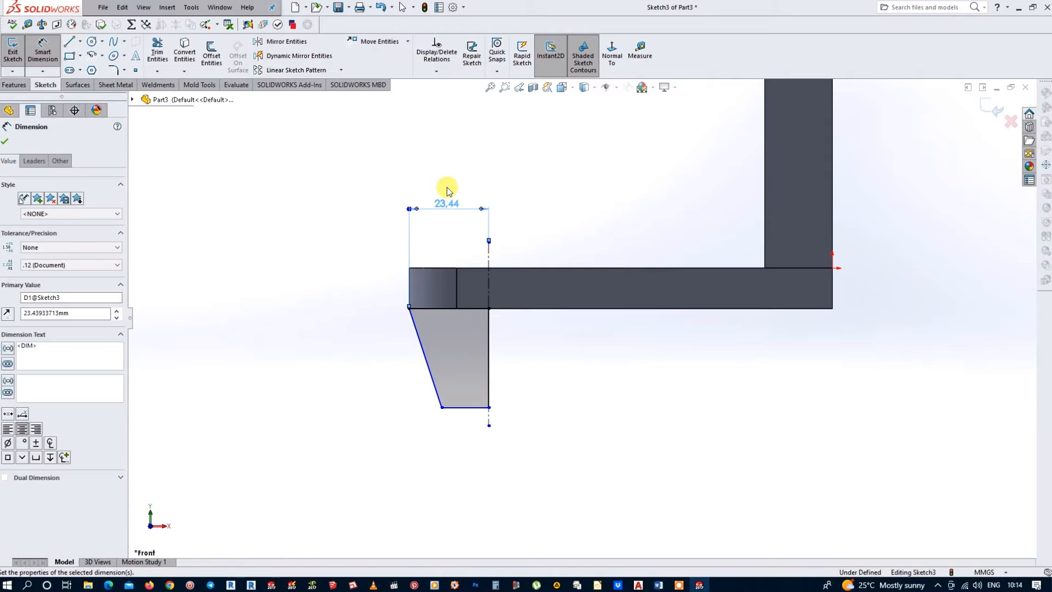
# Add a 30 mm doubled dimension across the centerline from the tapered profile's lower outer corner.
pyautogui.click(442, 408)
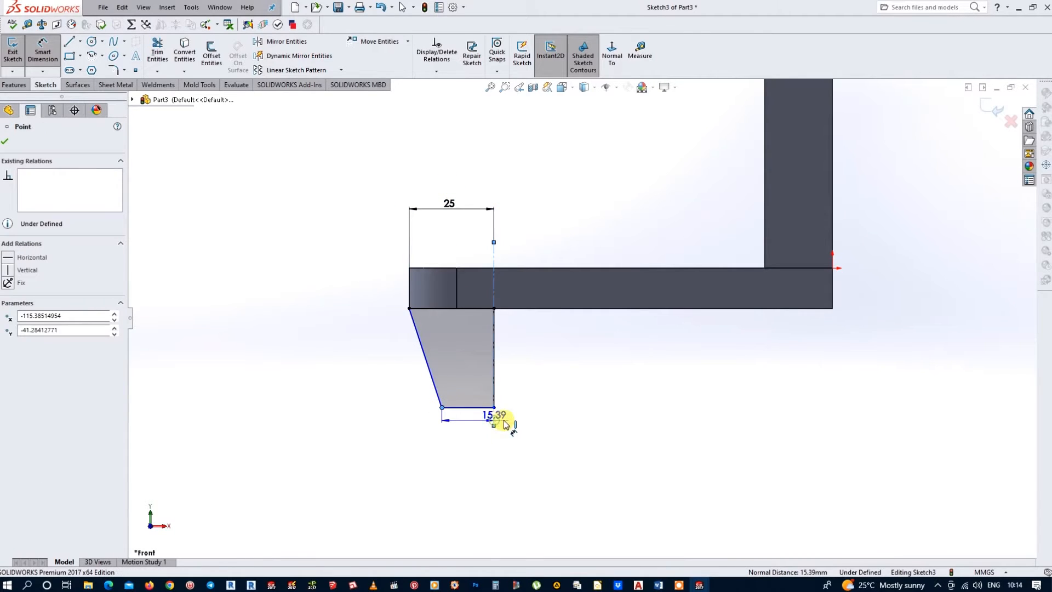
pyautogui.click(495, 424)
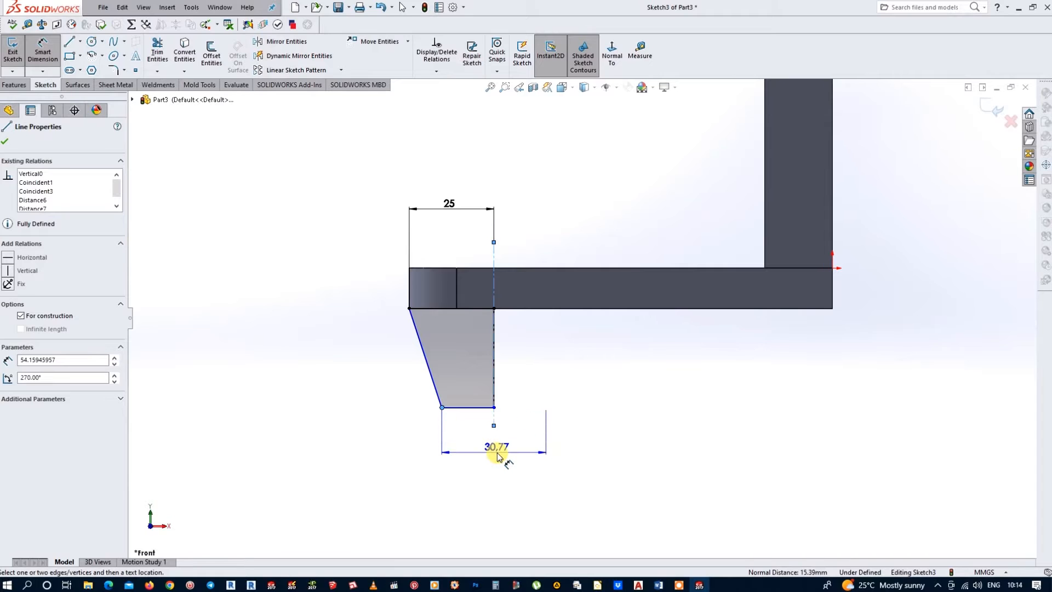
pyautogui.click(497, 455)
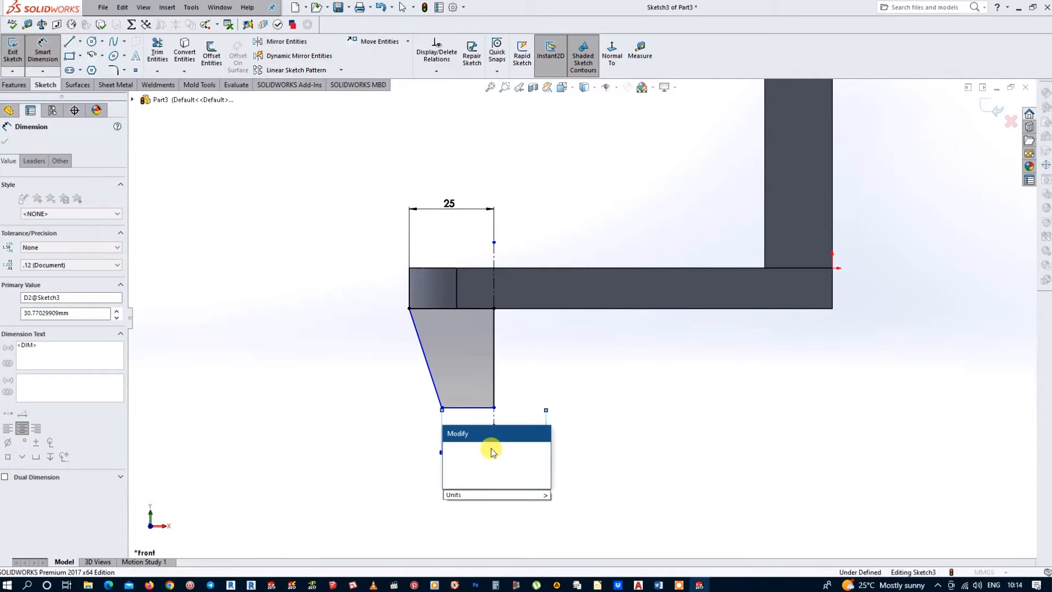
pyautogui.write('30')
pyautogui.press('Return')
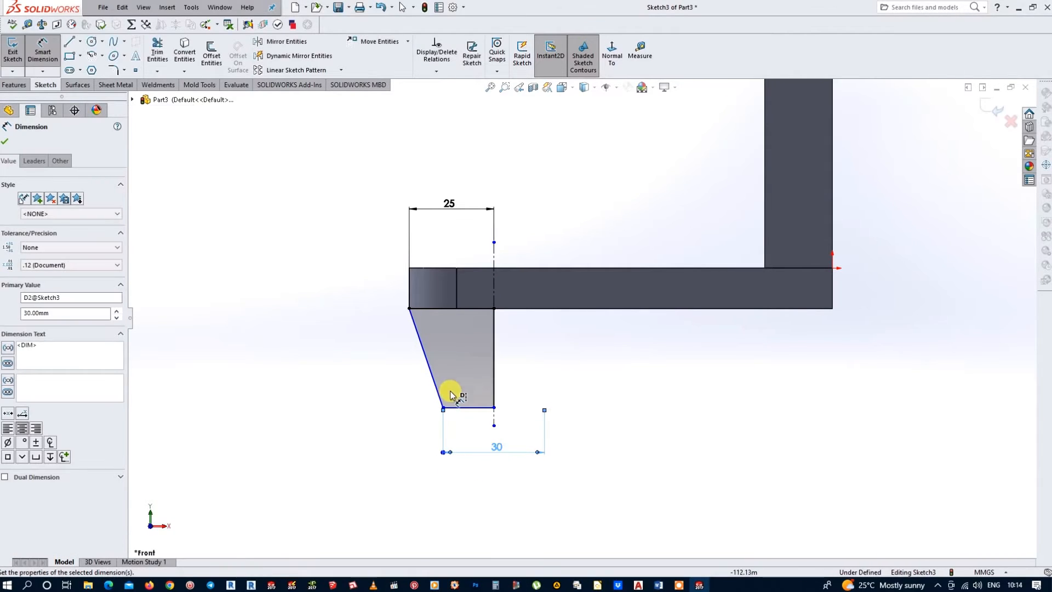
pyautogui.click(409, 309)
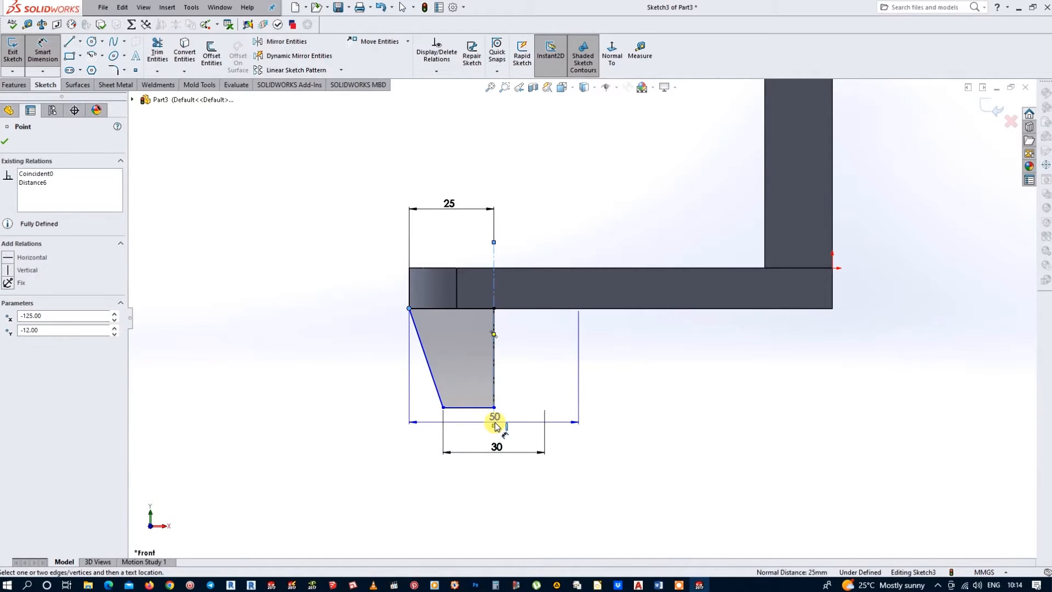
pyautogui.click(499, 480)
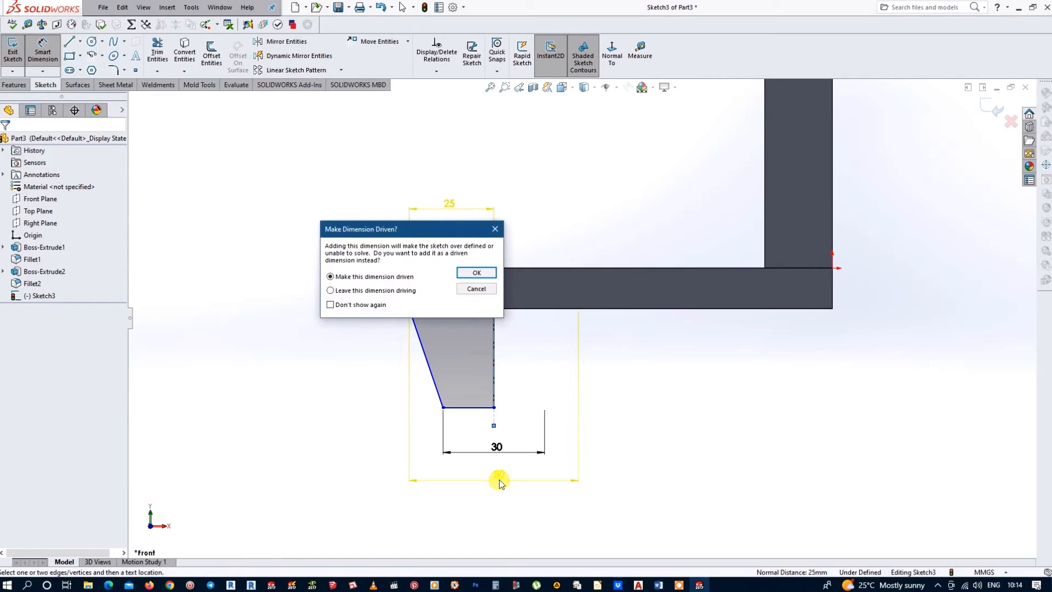
pyautogui.click(491, 288)
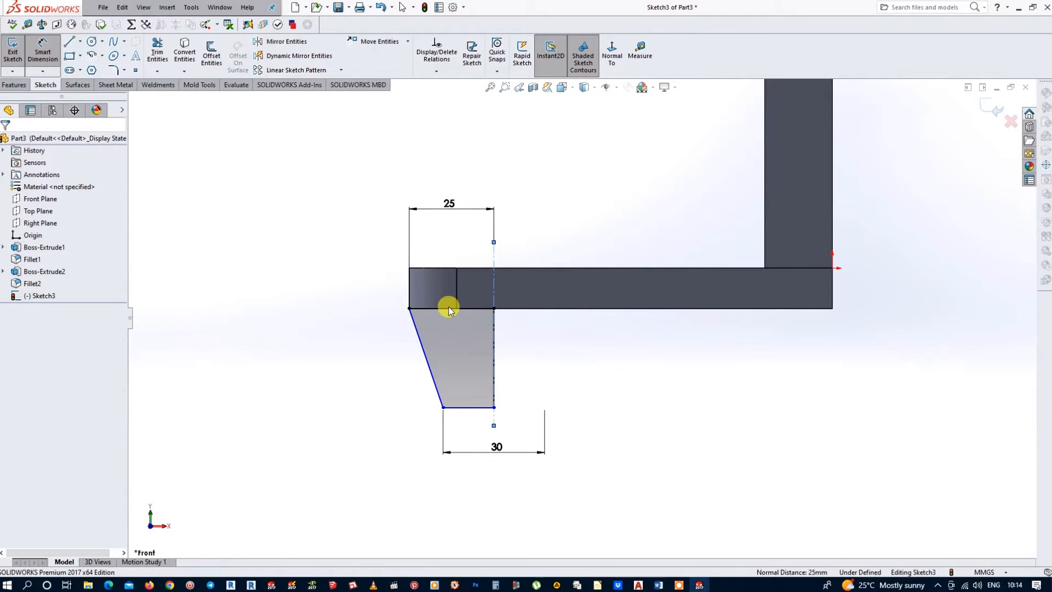
# Dimension the tapered profile's height between its upper and lower horizontal lines as 40 mm.
pyautogui.click(44, 43)
pyautogui.click(442, 308)
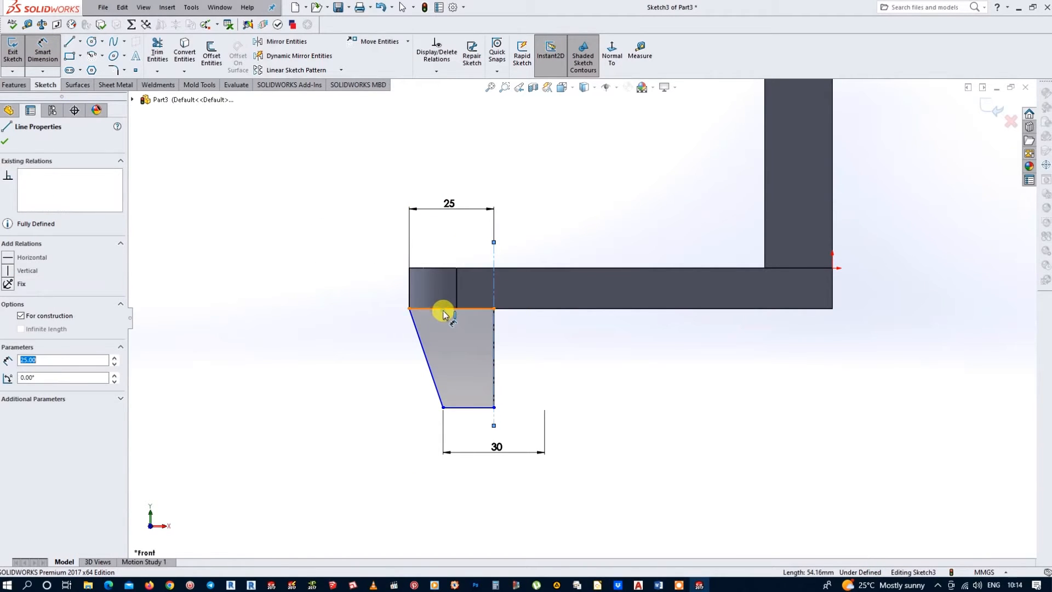
pyautogui.click(460, 408)
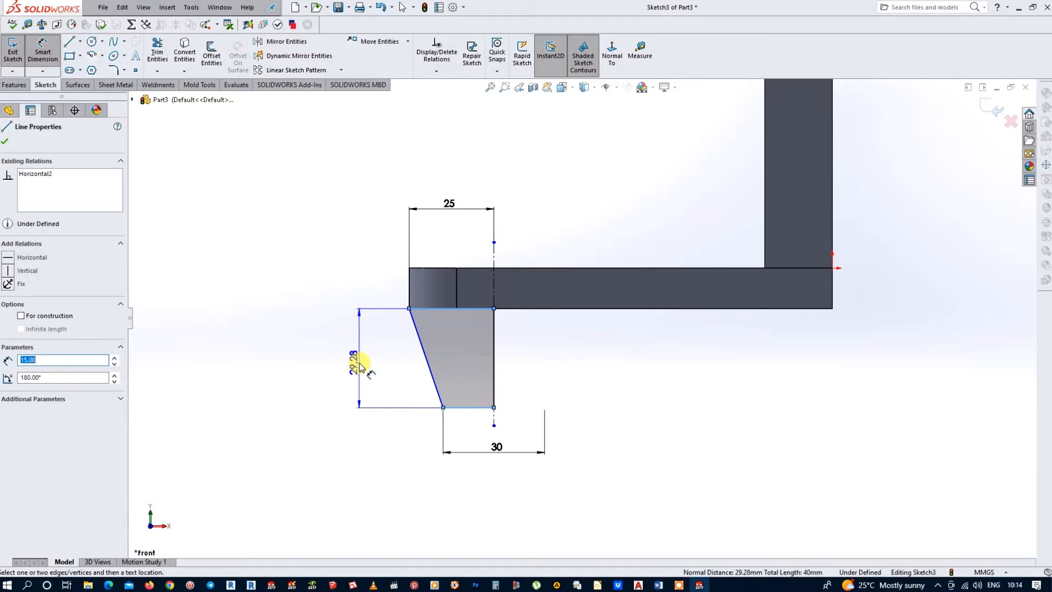
pyautogui.click(360, 364)
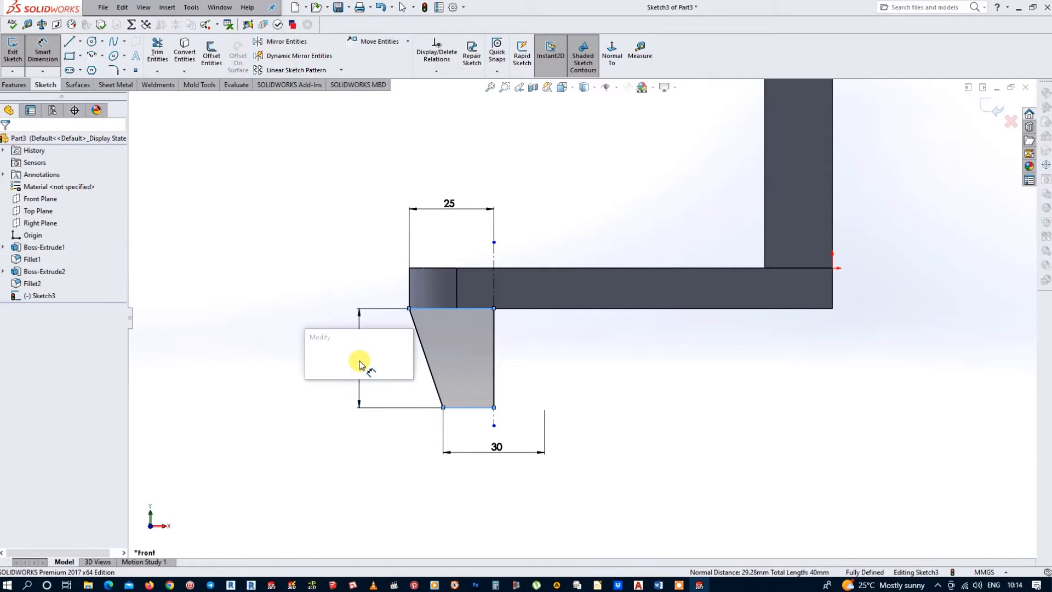
pyautogui.write('40')
pyautogui.press('Return')
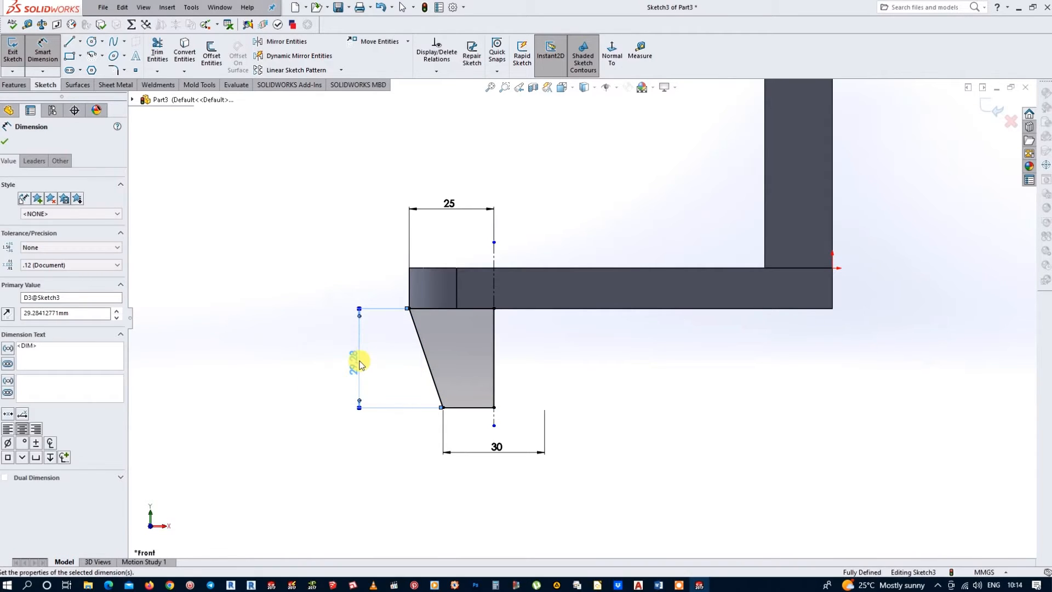
pyautogui.press('Escape')
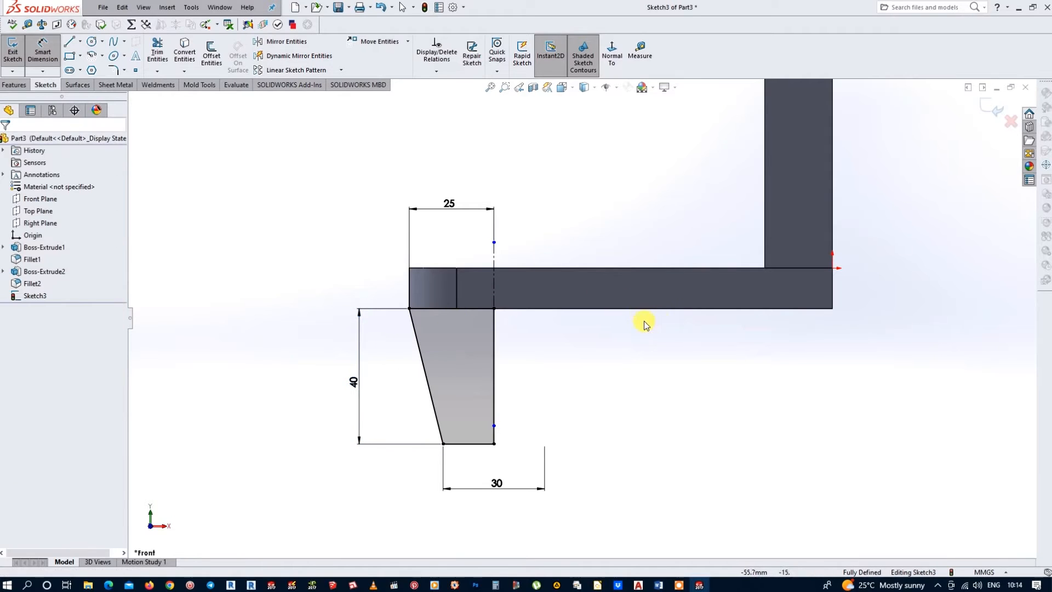
# Finish the sketch and revolve the tapered profile 360 degrees about its centerline, merged with the plate.
pyautogui.click(998, 113)
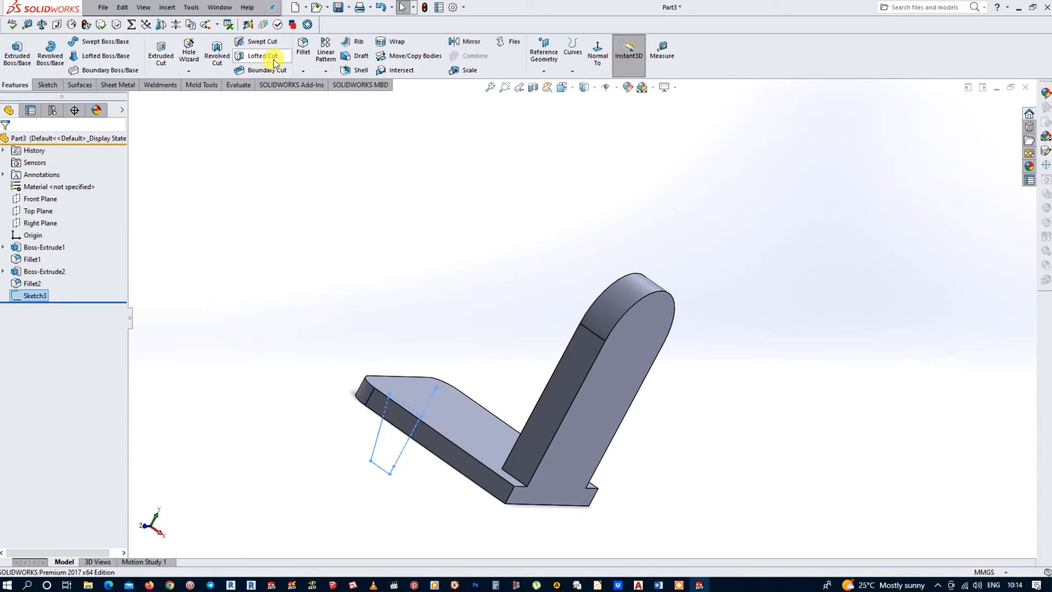
pyautogui.click(60, 64)
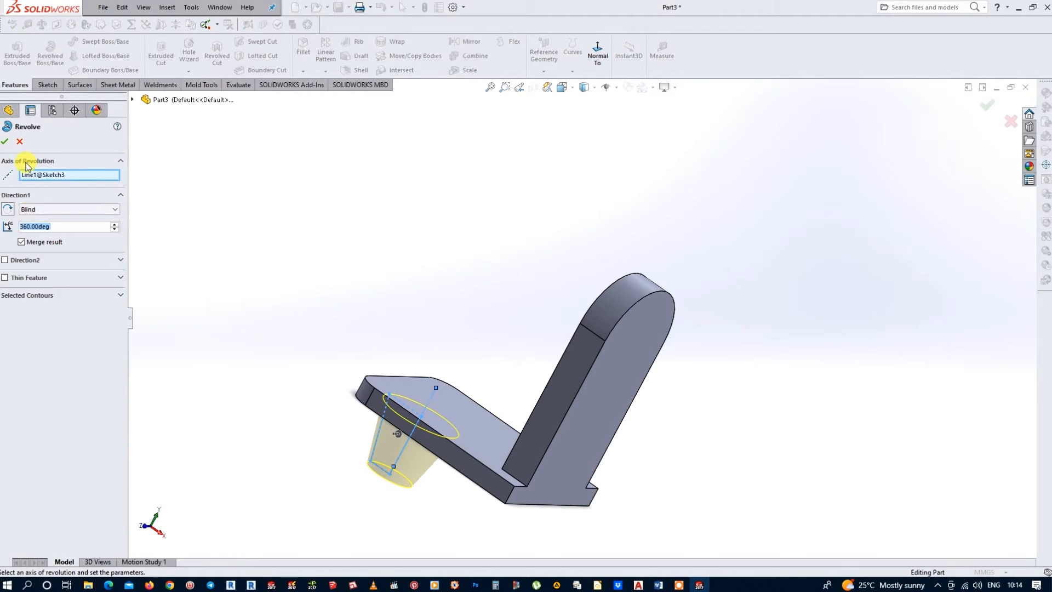
pyautogui.click(7, 142)
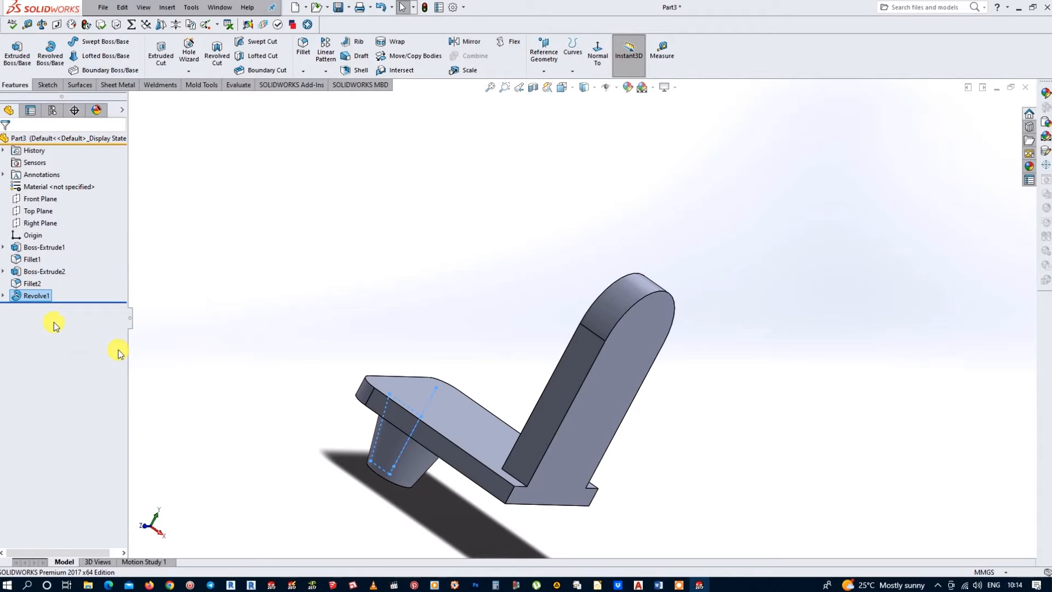
# Show the tapered boss's revolve sketch in the model.
pyautogui.click(3, 296)
pyautogui.click(47, 308)
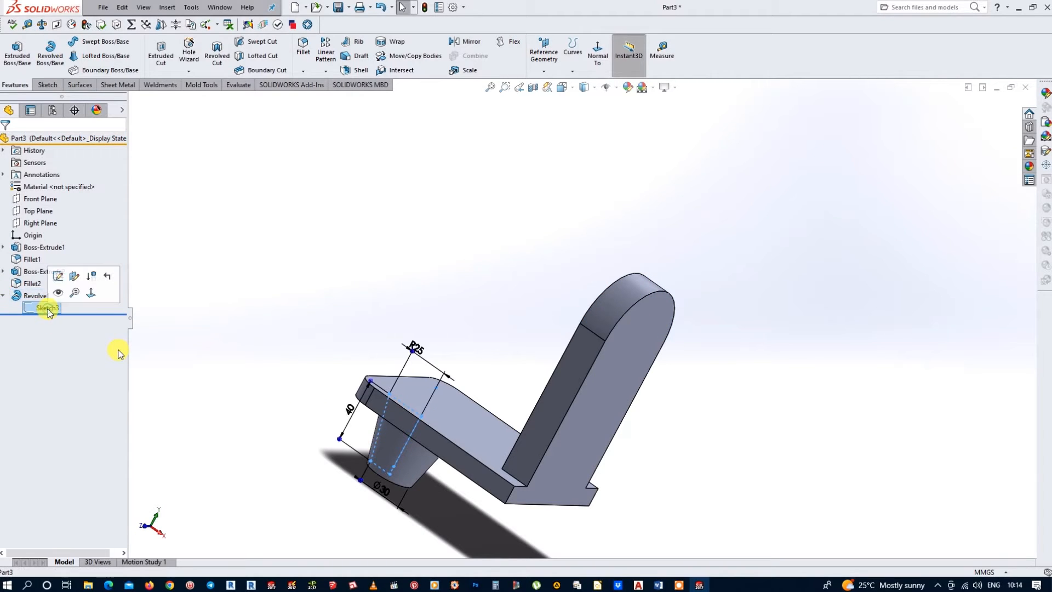
pyautogui.click(60, 292)
pyautogui.click(539, 248)
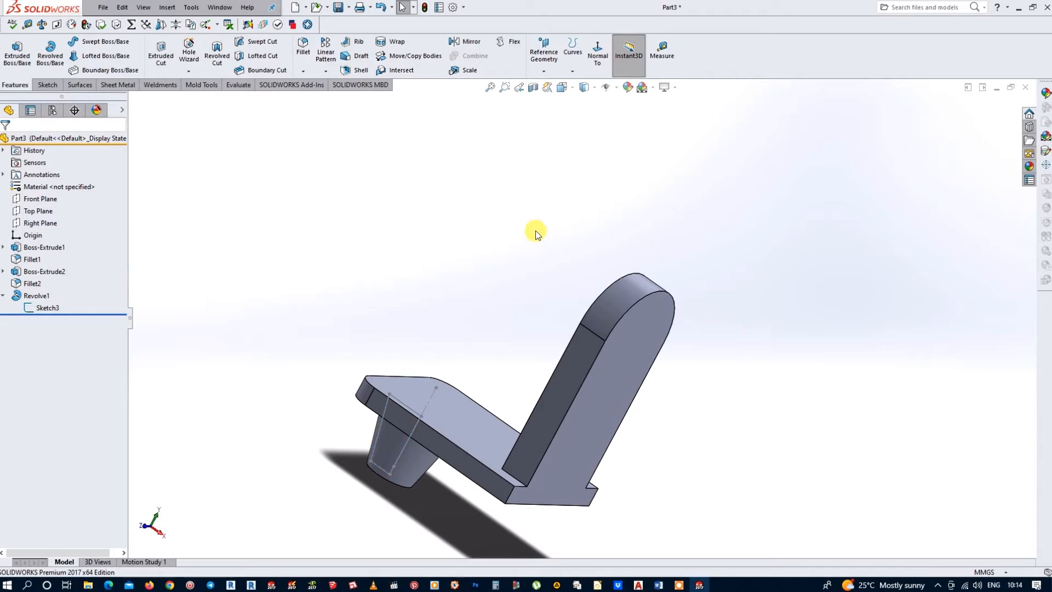
# Define a custom-sized ANSI Metric counterbore hole on the plate's top face with a 20 mm through hole and a 30 mm counterbore diameter.
pyautogui.click(462, 426)
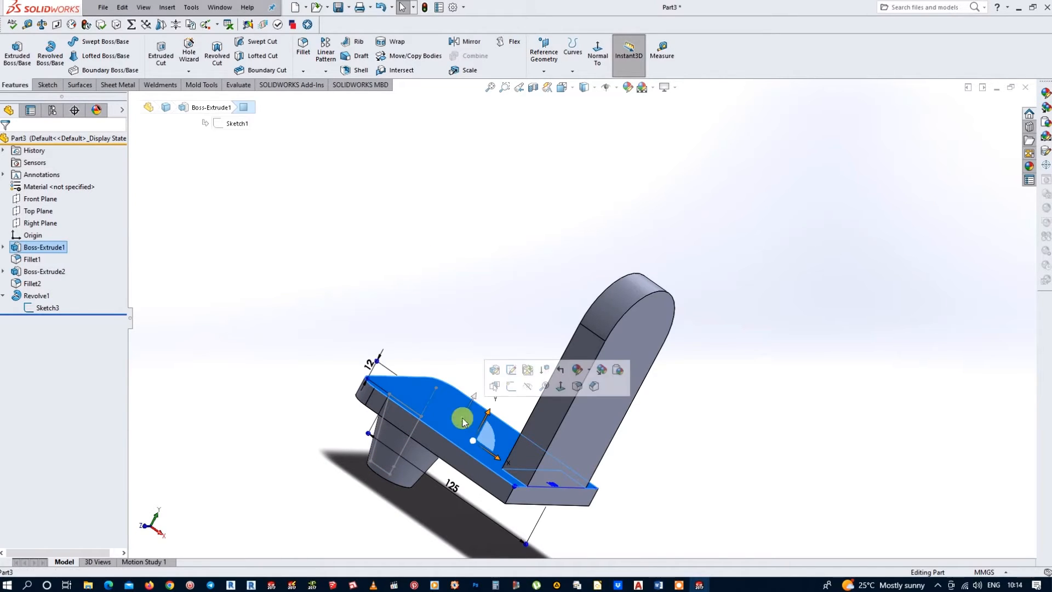
pyautogui.click(446, 243)
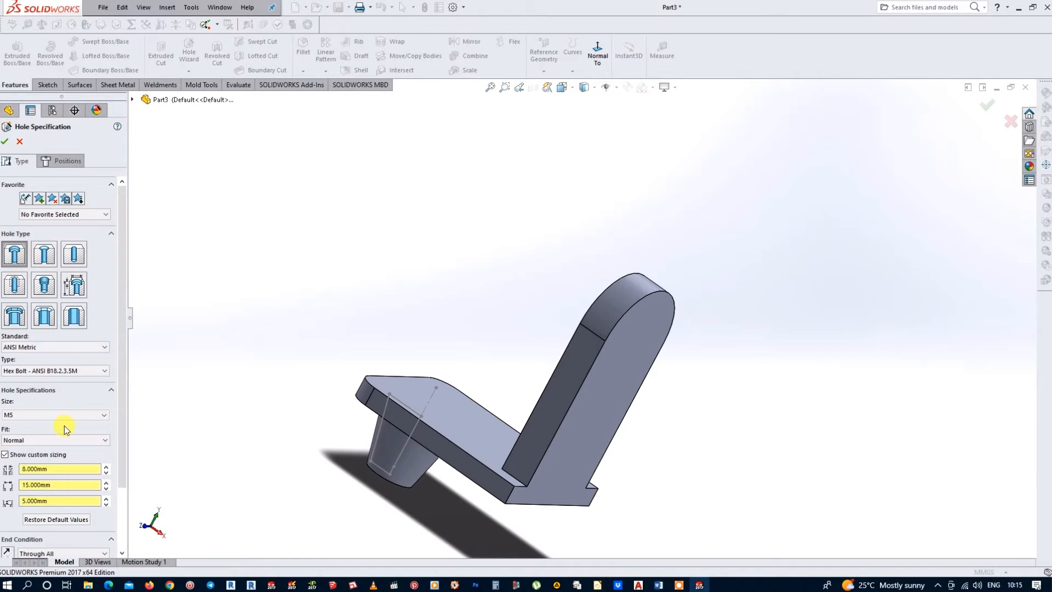
pyautogui.doubleClick(56, 469)
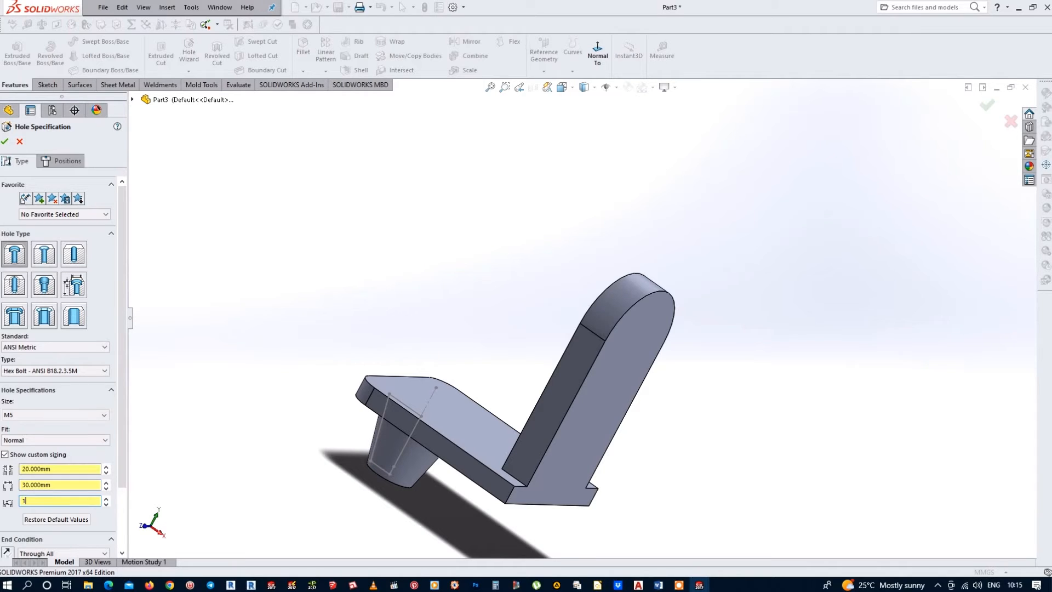
# Place the counterbore hole's centre point on the plate's top face, slightly inward of the tapered boss's axis.
pyautogui.click(78, 157)
pyautogui.click(450, 416)
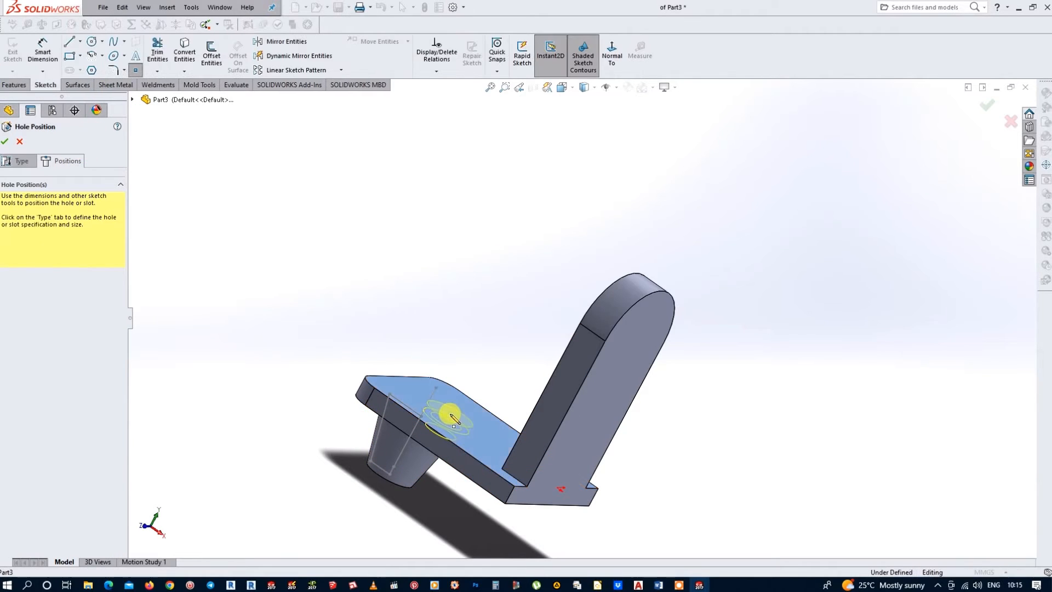
pyautogui.moveTo(437, 404); pyautogui.dragTo(454, 466, button='middle')
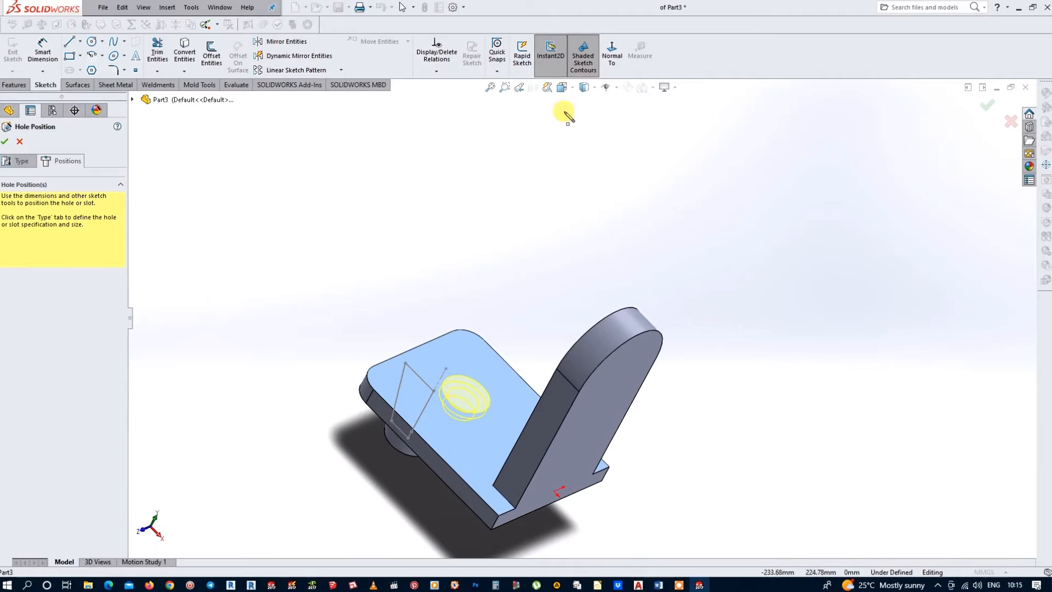
pyautogui.click(612, 49)
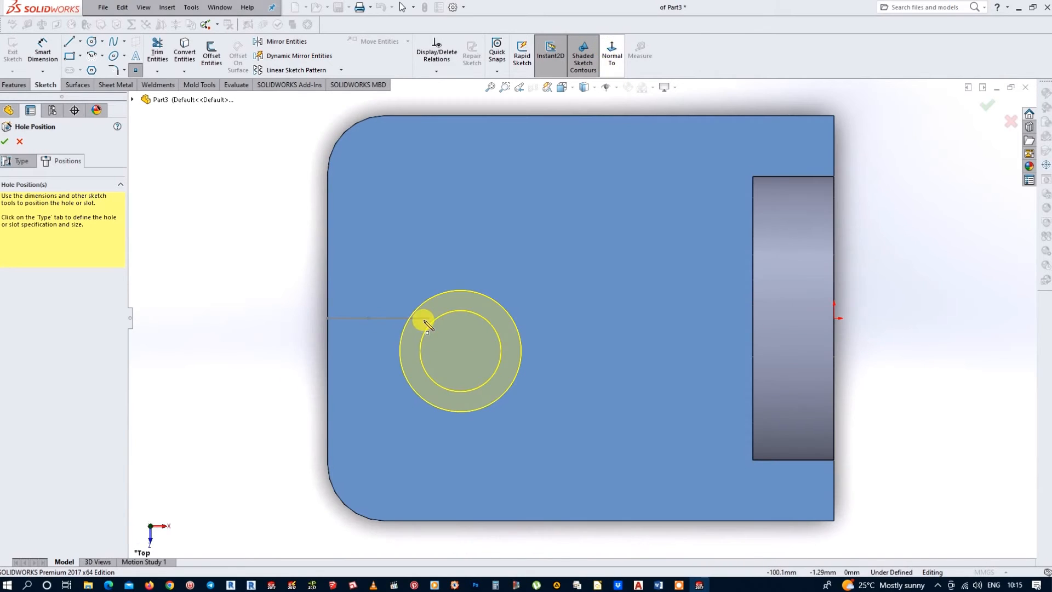
pyautogui.scroll(-5, 431, 323)
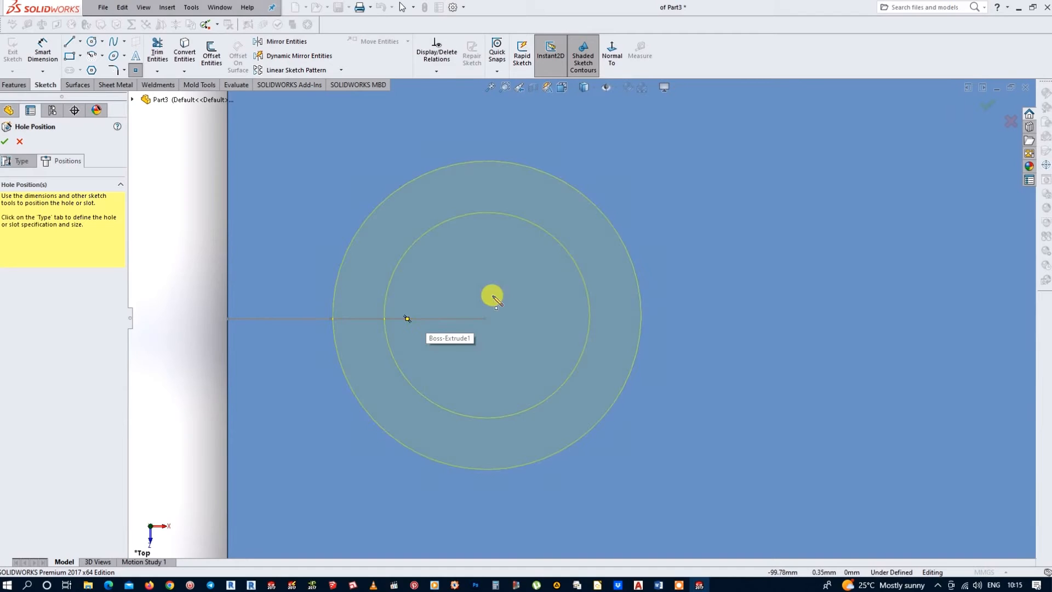
pyautogui.moveTo(493, 295)
pyautogui.mouseDown(button='middle')
pyautogui.moveTo(498, 207)
pyautogui.moveTo(519, 303)
pyautogui.moveTo(461, 393)
pyautogui.moveTo(488, 376)
pyautogui.moveTo(580, 385)
pyautogui.moveTo(559, 439)
pyautogui.mouseUp(button='middle')
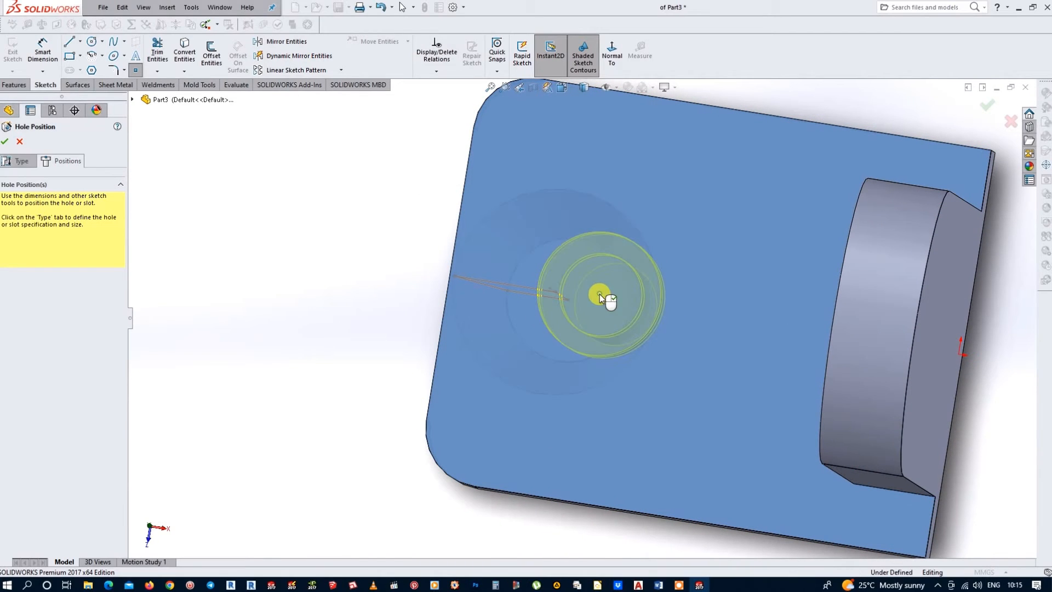
pyautogui.click(599, 294)
pyautogui.click(612, 53)
pyautogui.scroll(-3, 520, 285)
pyautogui.press('Escape')
pyautogui.rightClick(723, 200)
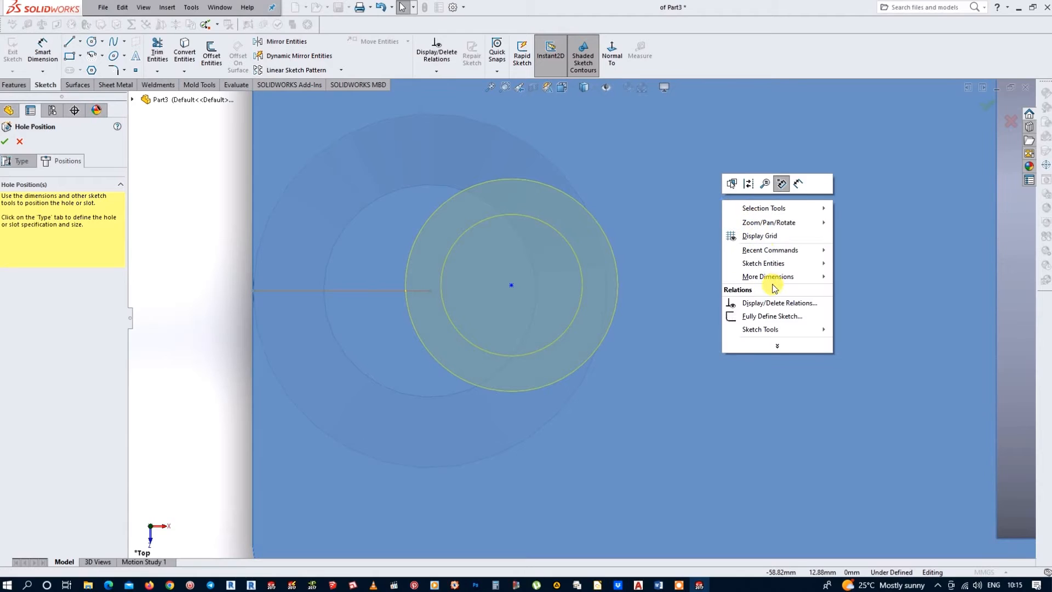
pyautogui.click(647, 225)
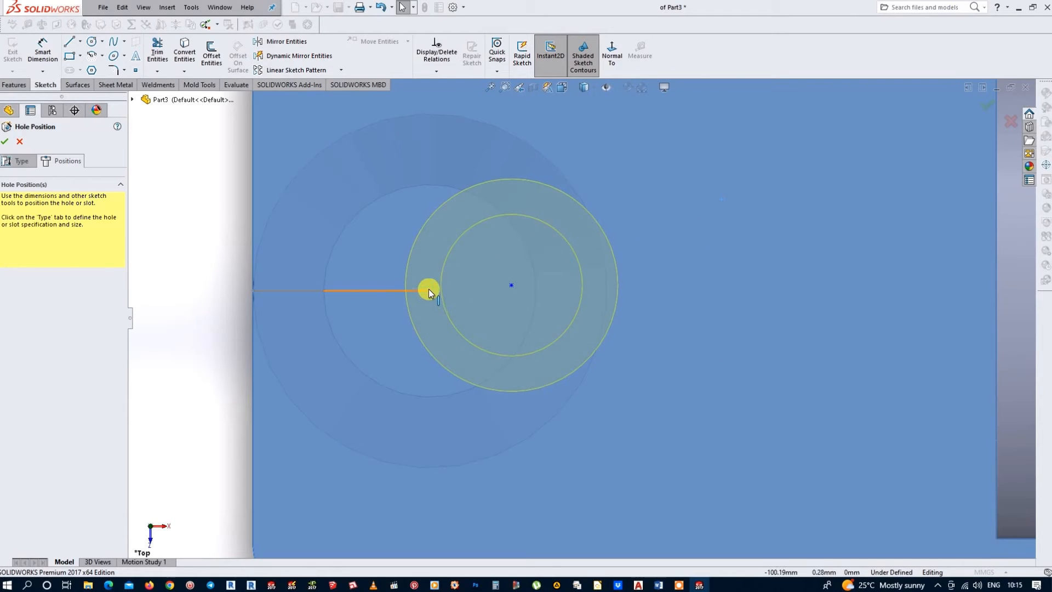
# Add a vertical relation between the hole's centre point and the revolve sketch's lower endpoint on the boss axis.
pyautogui.moveTo(429, 290); pyautogui.dragTo(436, 147, button='middle')
pyautogui.scroll(3, 439, 153)
pyautogui.click(457, 448)
pyautogui.keyDown('ctrl'); pyautogui.click(539, 303); pyautogui.keyUp('ctrl')
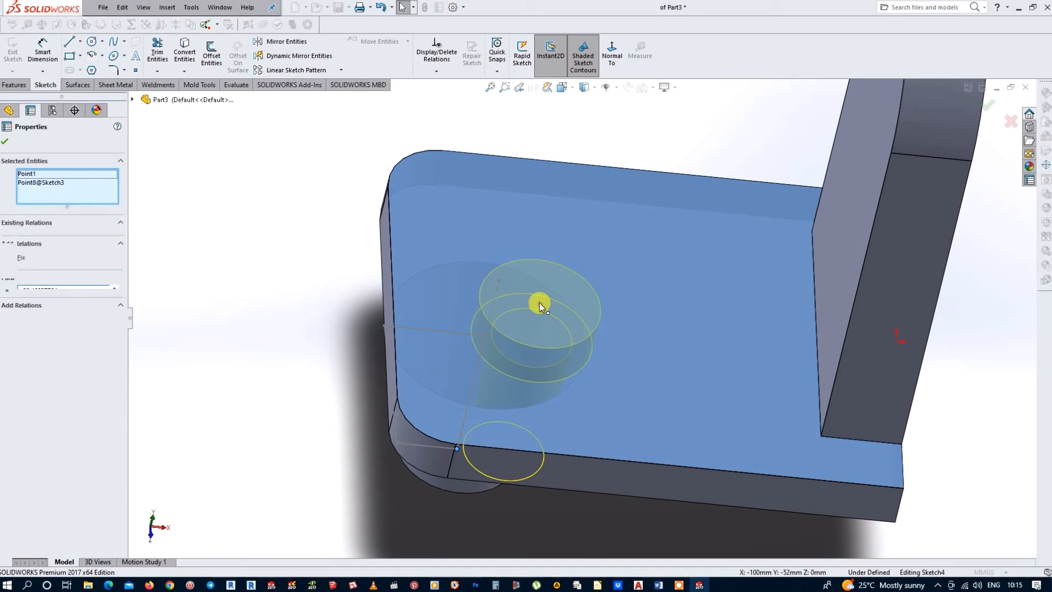
pyautogui.click(9, 332)
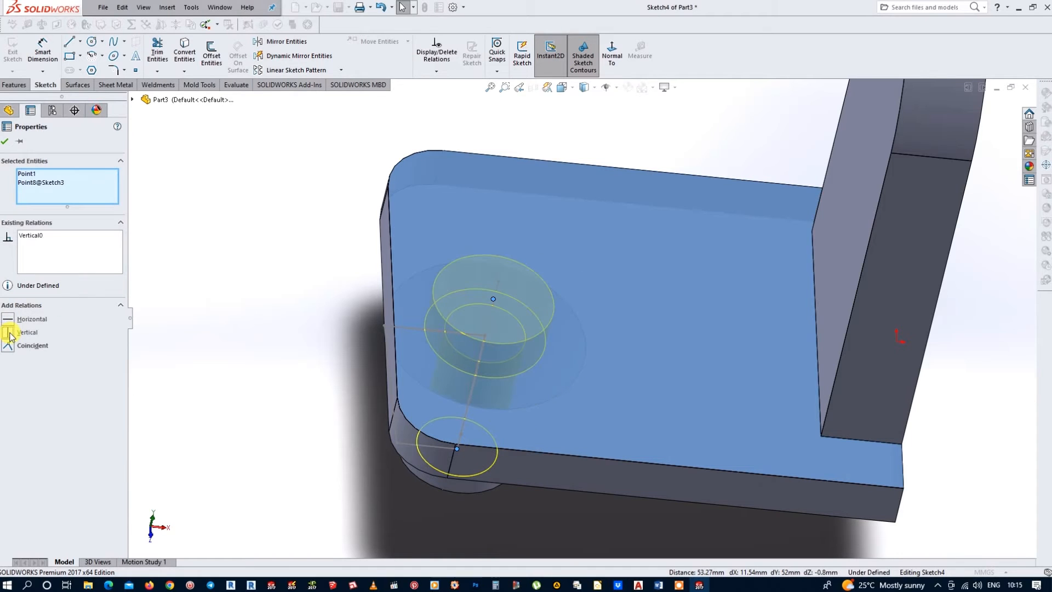
# Make the hole's centre point horizontal with the boss vertex midway along the plate's filleted end, and create the counterbore hole.
pyautogui.moveTo(612, 331)
pyautogui.mouseDown(button='middle')
pyautogui.moveTo(584, 448)
pyautogui.moveTo(566, 465)
pyautogui.moveTo(564, 433)
pyautogui.mouseUp(button='middle')
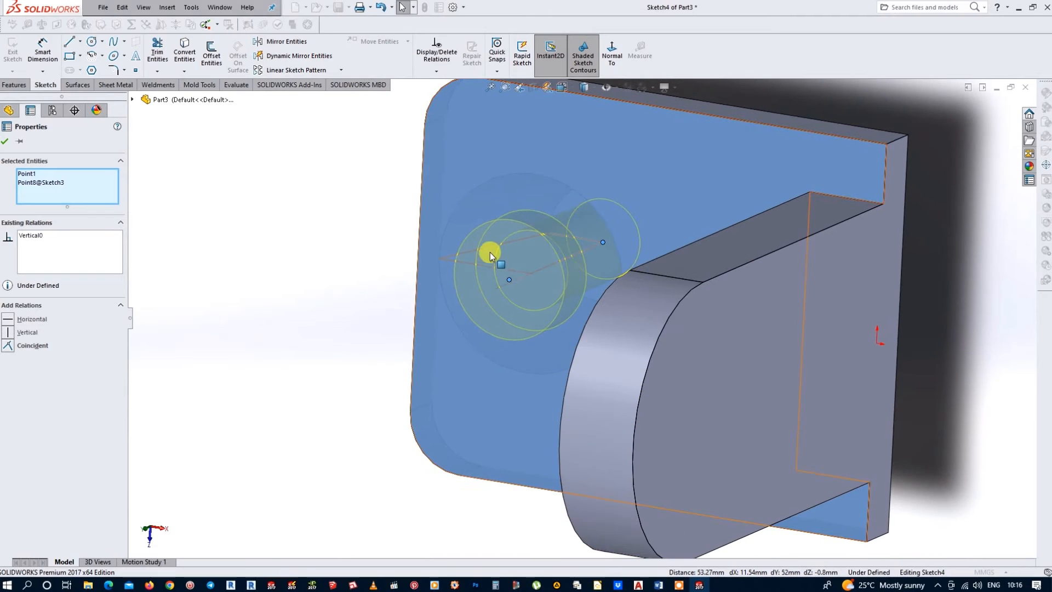
pyautogui.moveTo(558, 289); pyautogui.dragTo(586, 219, button='middle')
pyautogui.click(612, 52)
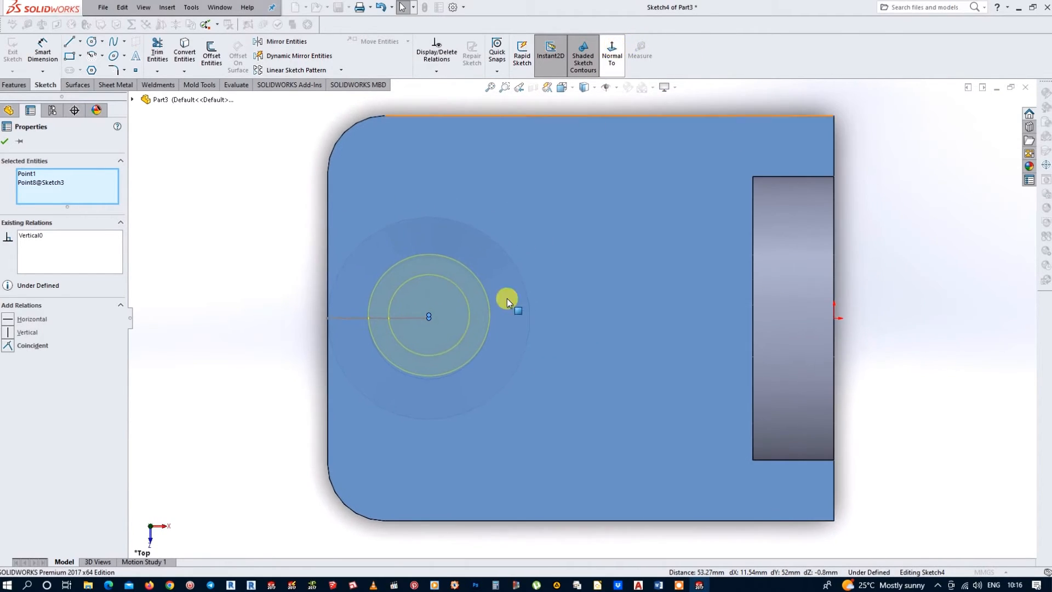
pyautogui.scroll(-3, 421, 337)
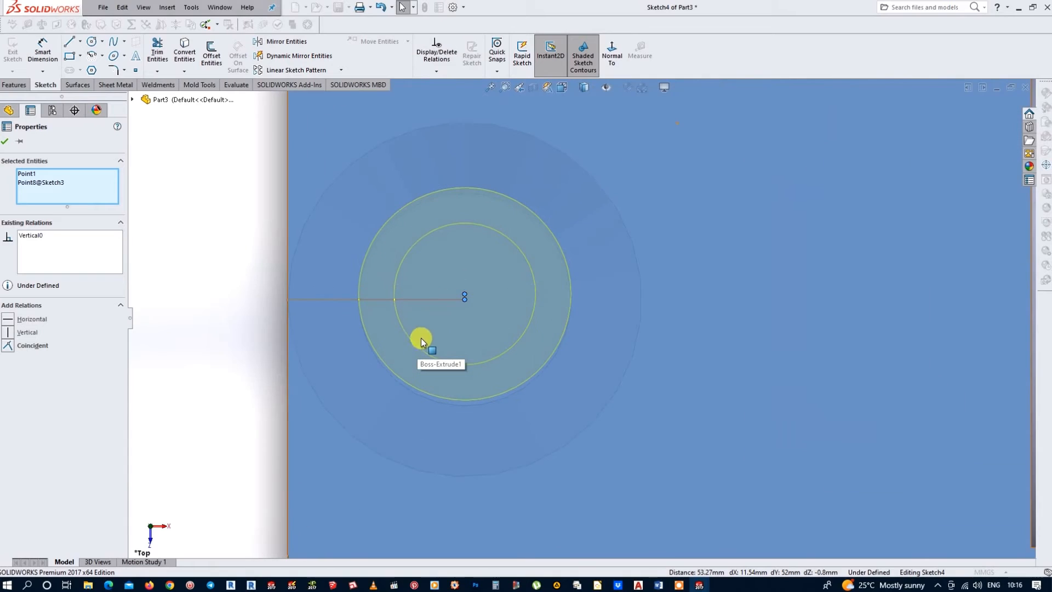
pyautogui.click(288, 299)
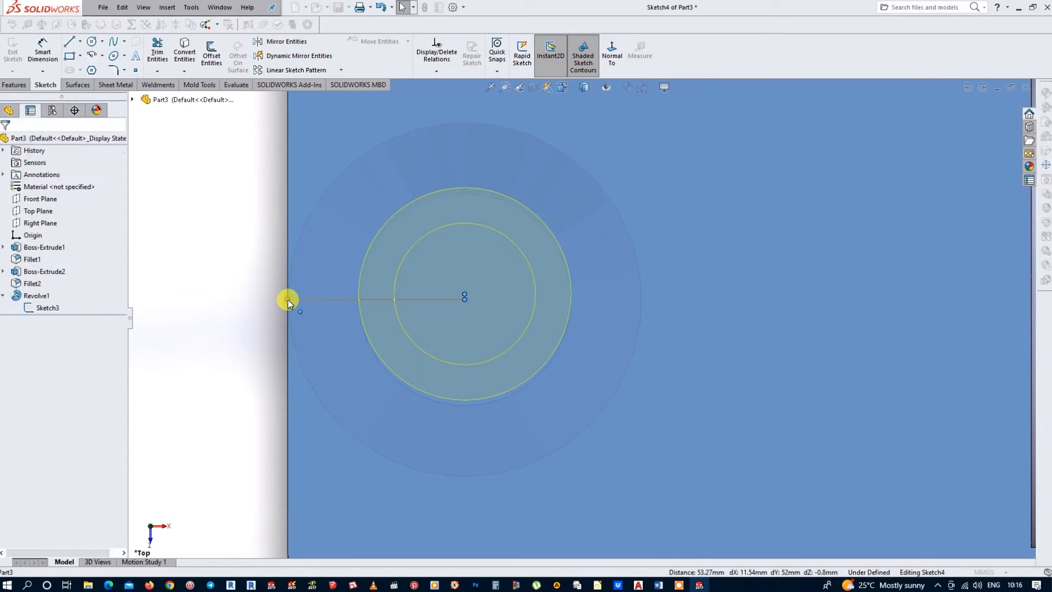
pyautogui.keyDown('ctrl'); pyautogui.click(464, 295); pyautogui.keyUp('ctrl')
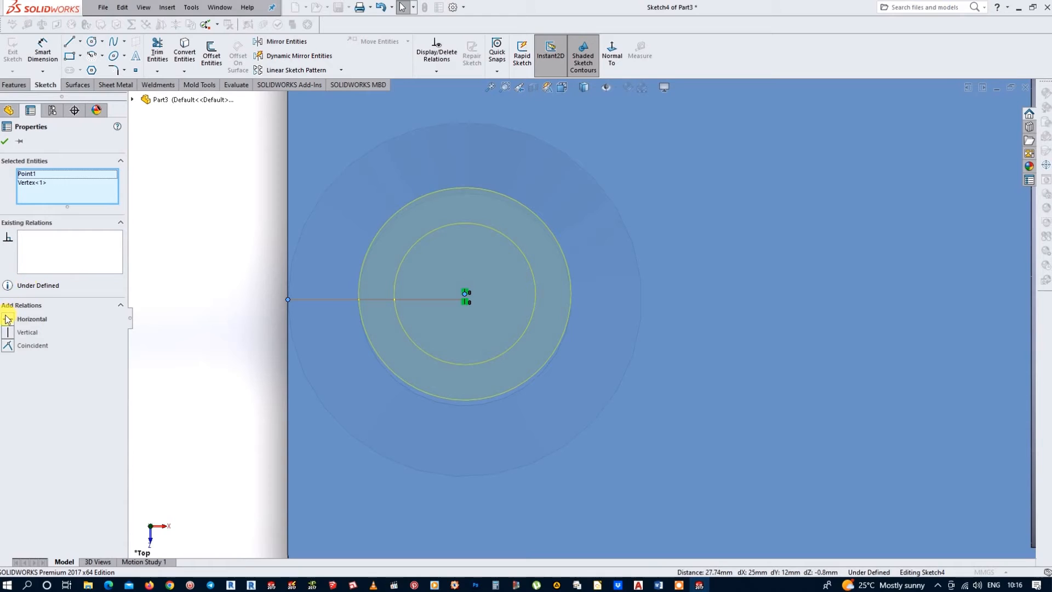
pyautogui.click(8, 319)
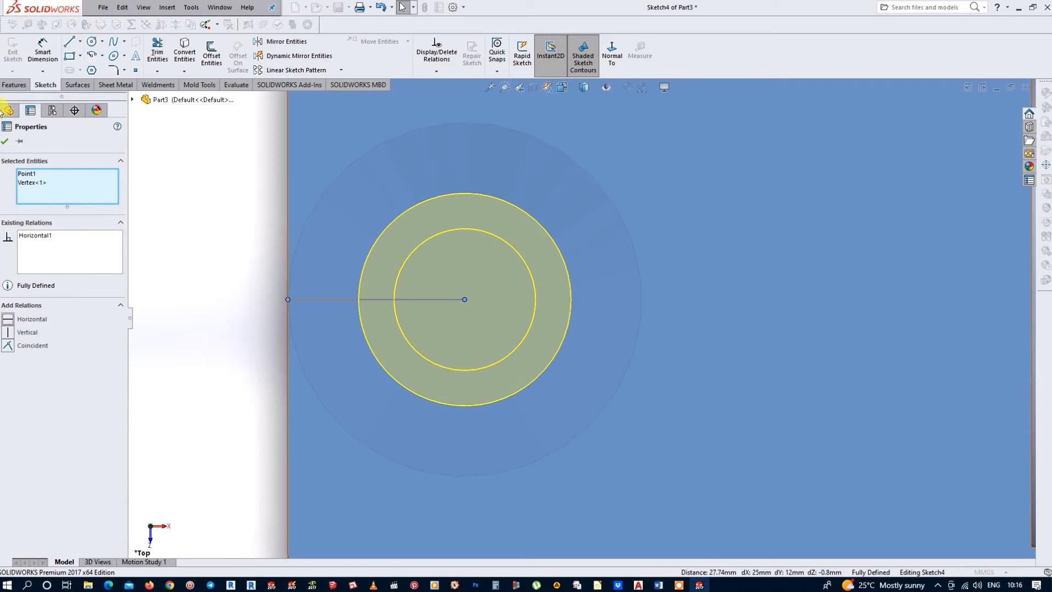
pyautogui.click(4, 142)
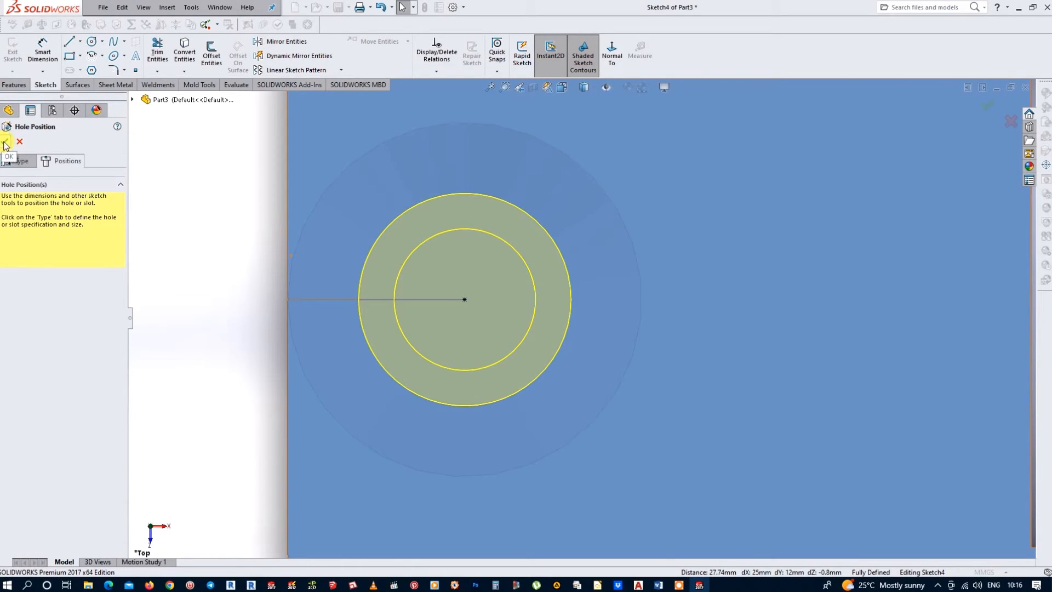
pyautogui.click(5, 142)
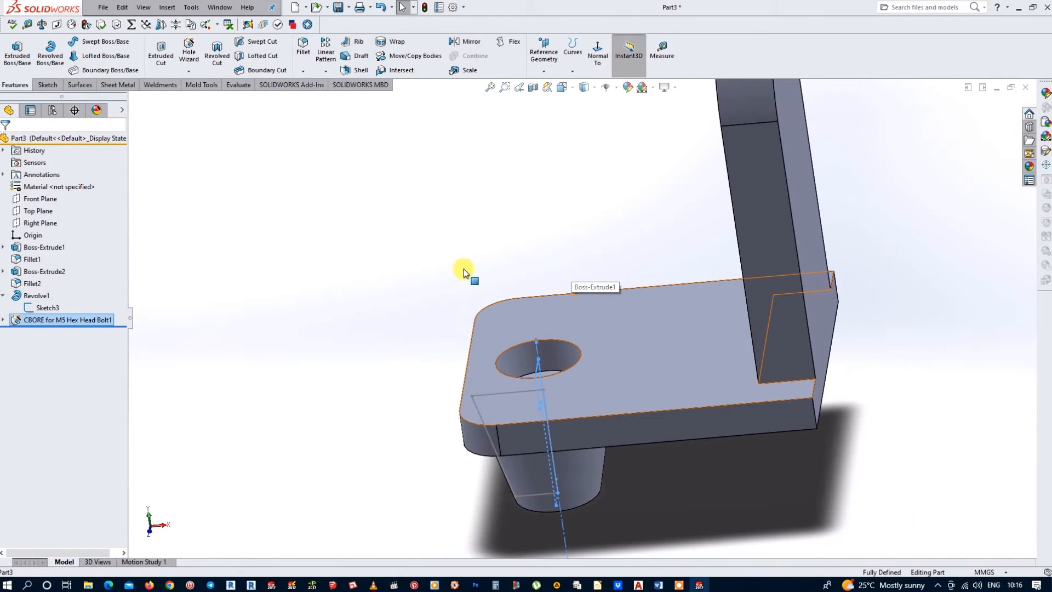
# Hide the tapered boss's revolve sketch.
pyautogui.click(47, 308)
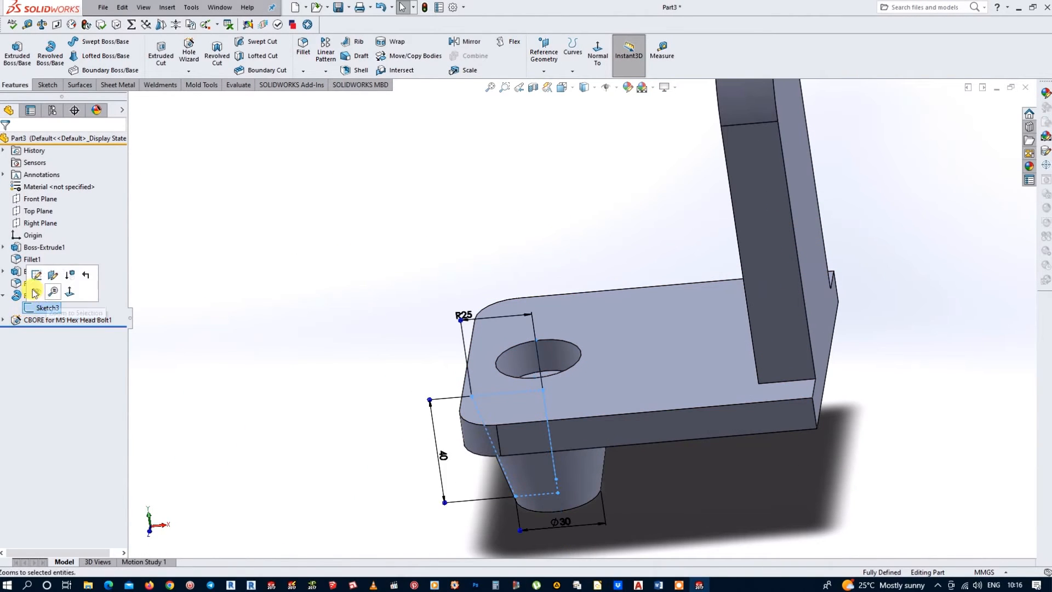
pyautogui.click(36, 294)
pyautogui.click(385, 349)
pyautogui.scroll(3, 742, 504)
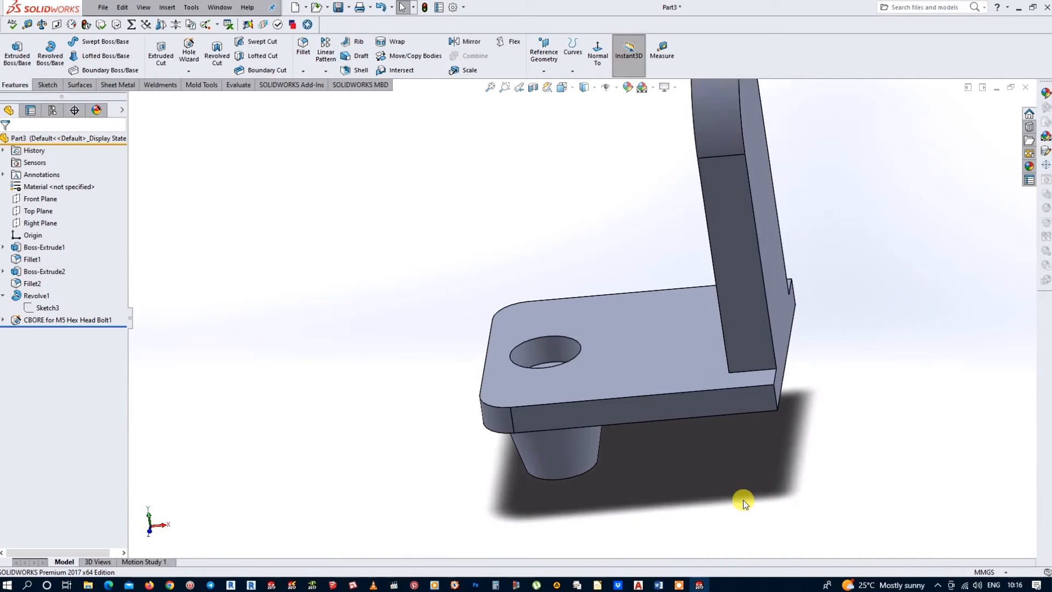
pyautogui.moveTo(662, 485); pyautogui.dragTo(678, 547, button='middle')
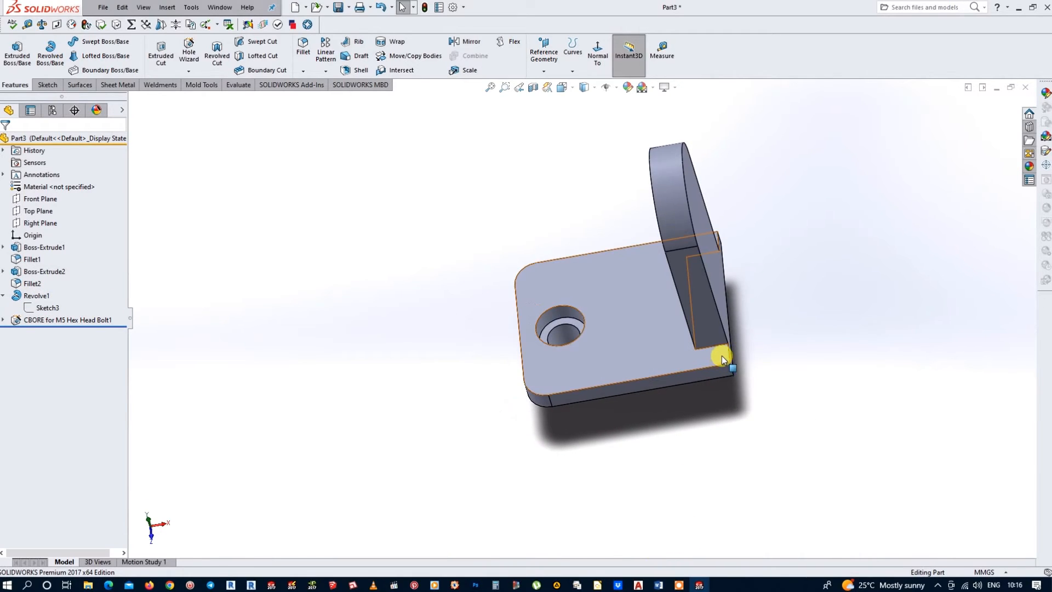
pyautogui.moveTo(693, 208); pyautogui.dragTo(667, 228, button='middle')
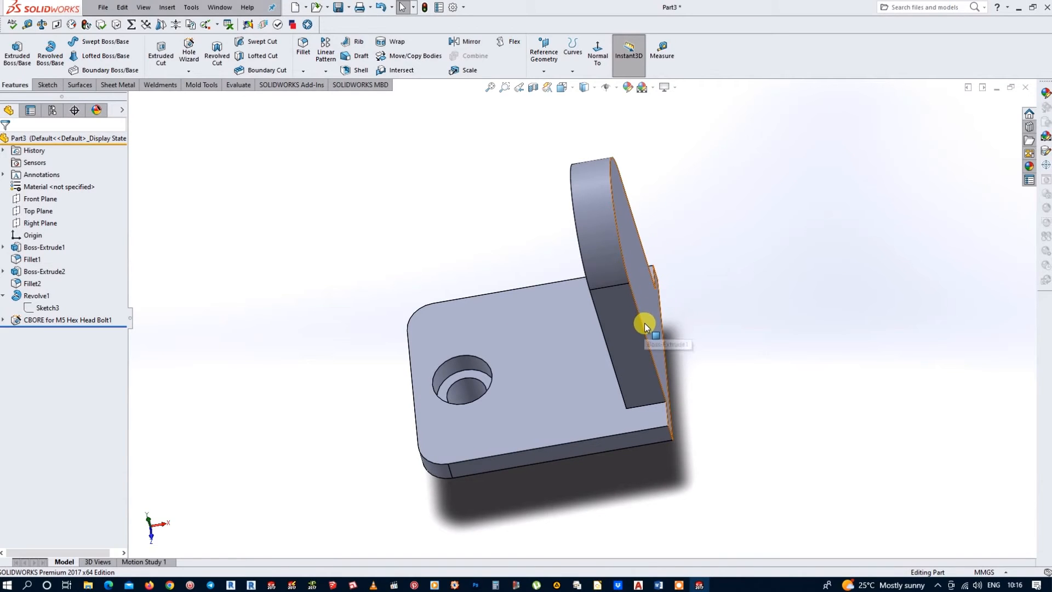
pyautogui.moveTo(634, 237); pyautogui.dragTo(610, 214, button='middle')
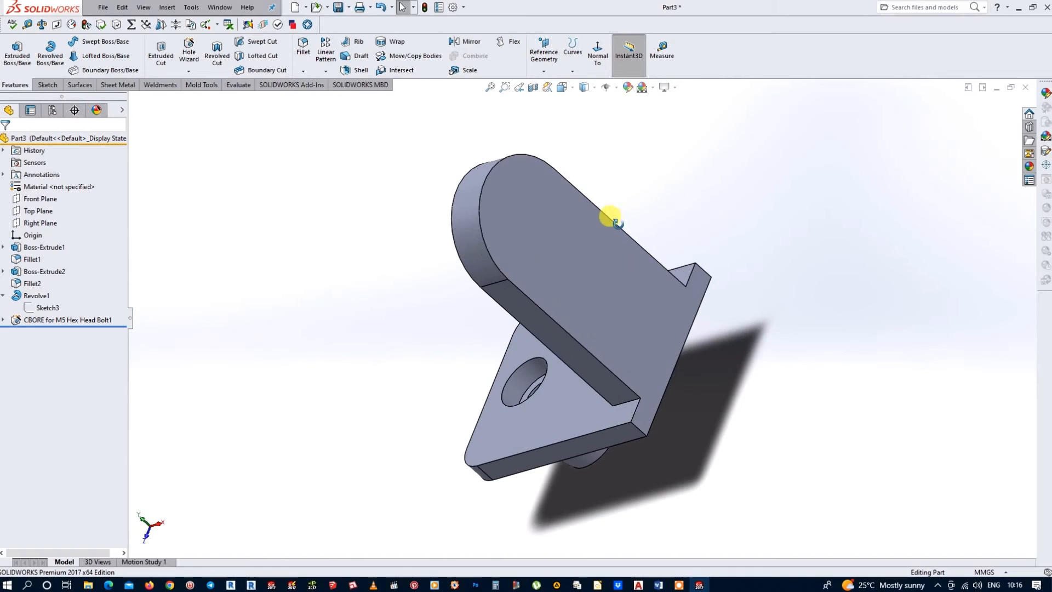
pyautogui.click(557, 221)
pyautogui.click(602, 189)
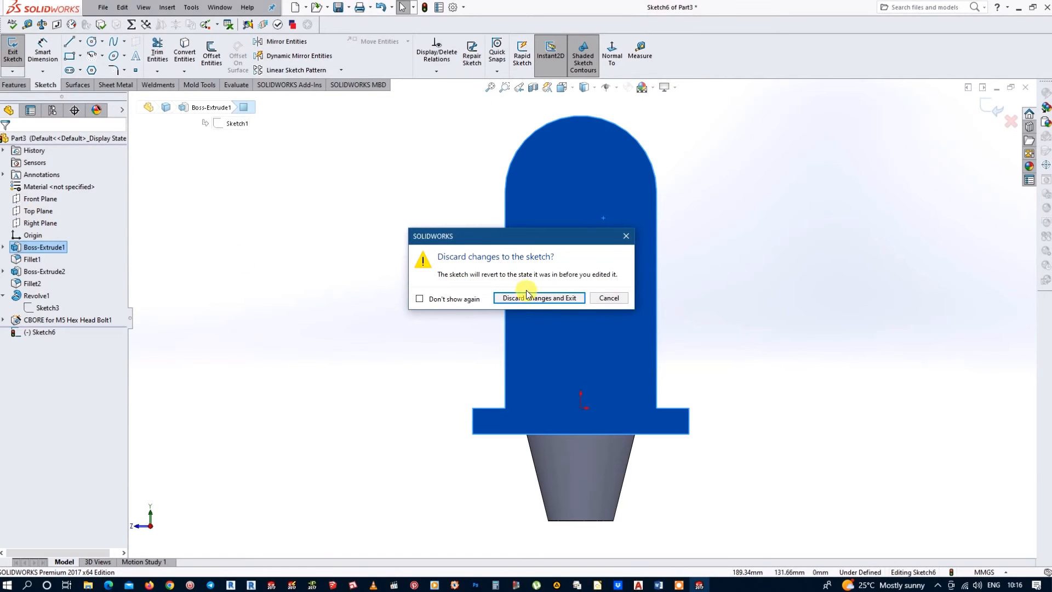
pyautogui.click(547, 300)
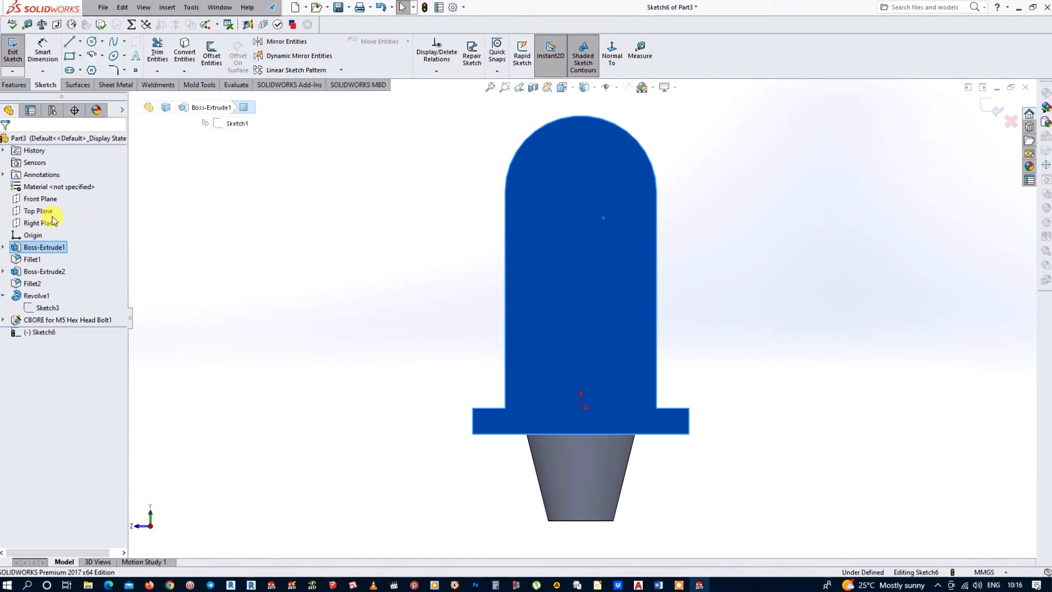
# On the Front Plane, sketch a horizontal centerline about 128 mm long outward from the upright's outer face, level with the rounded end's start.
pyautogui.click(19, 200)
pyautogui.click(29, 185)
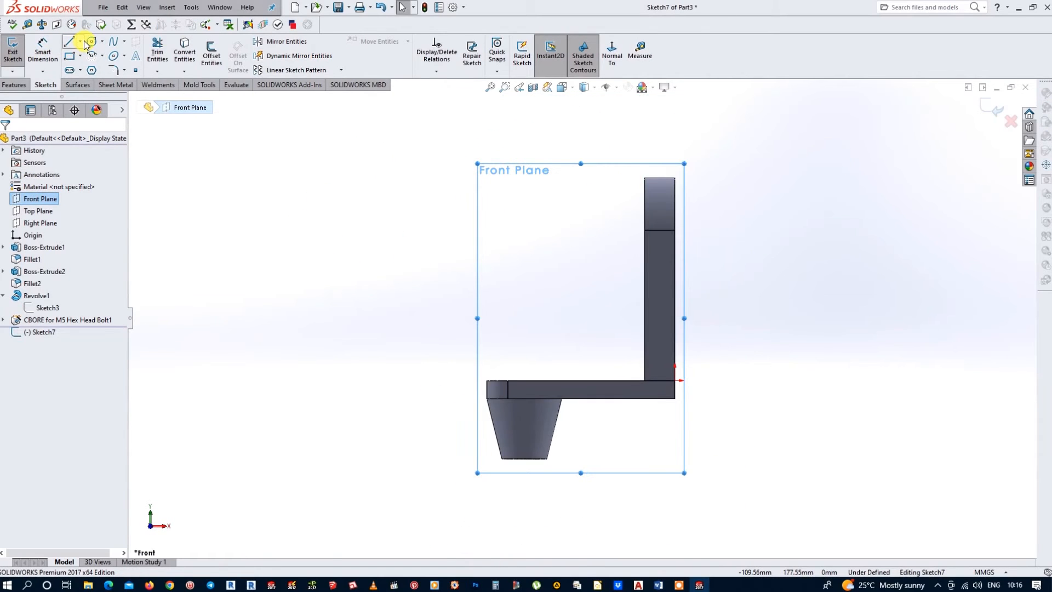
pyautogui.click(80, 42)
pyautogui.click(92, 71)
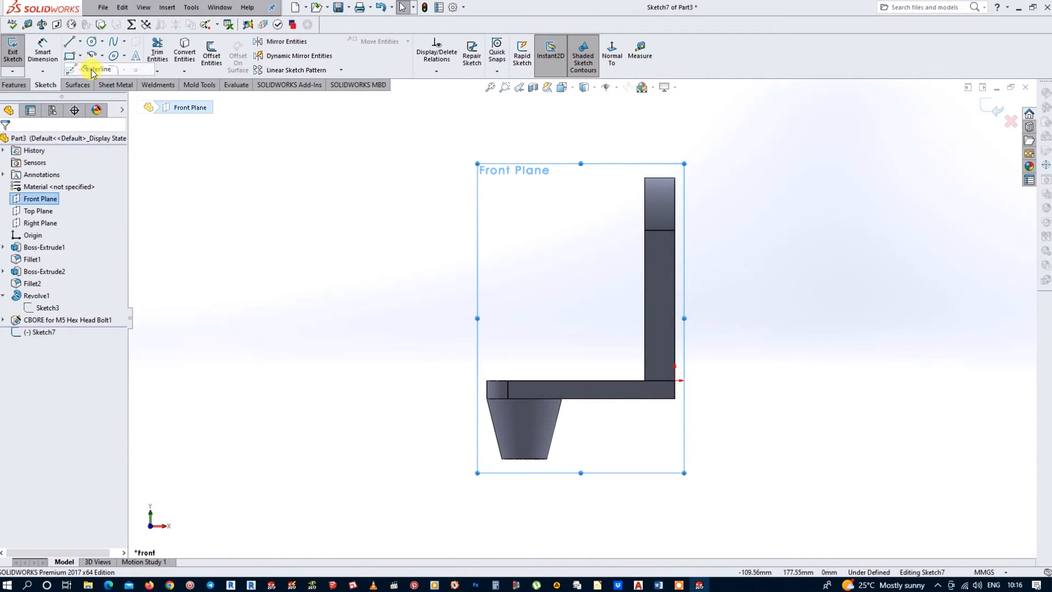
pyautogui.click(674, 230)
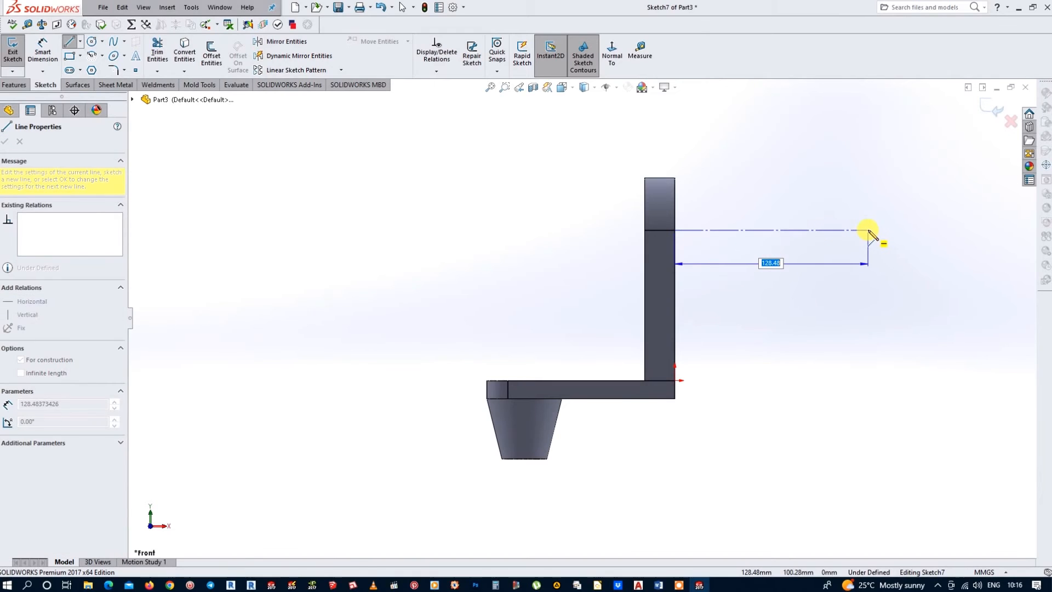
pyautogui.click(868, 230)
pyautogui.press('Escape')
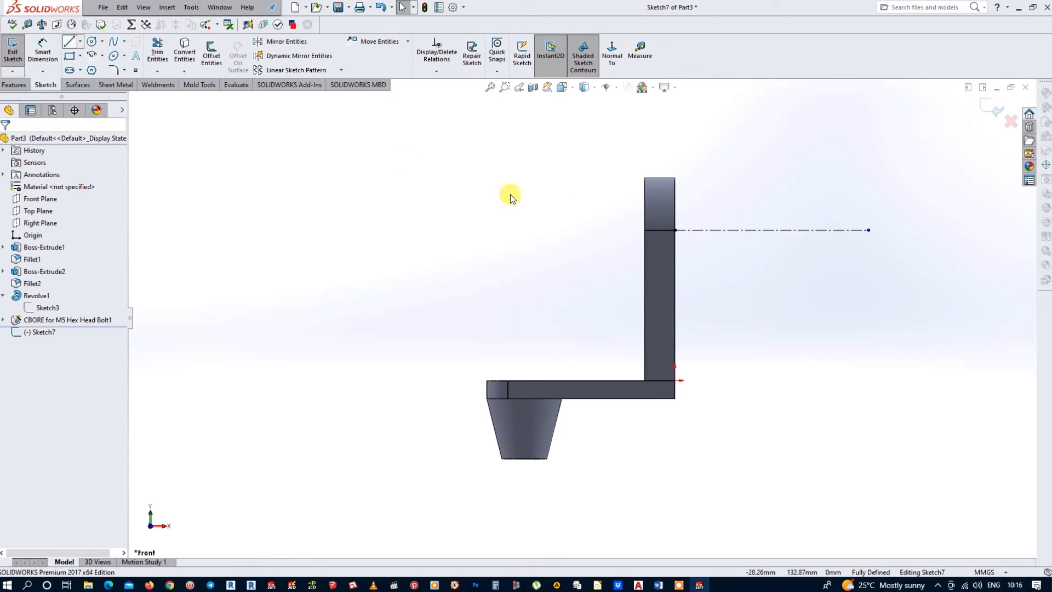
# Sketch a closed tapered profile above the centerline, about 24 mm high at the upright, 74 mm long and 17.5 mm high at the free end.
pyautogui.press('l')
pyautogui.click(674, 193)
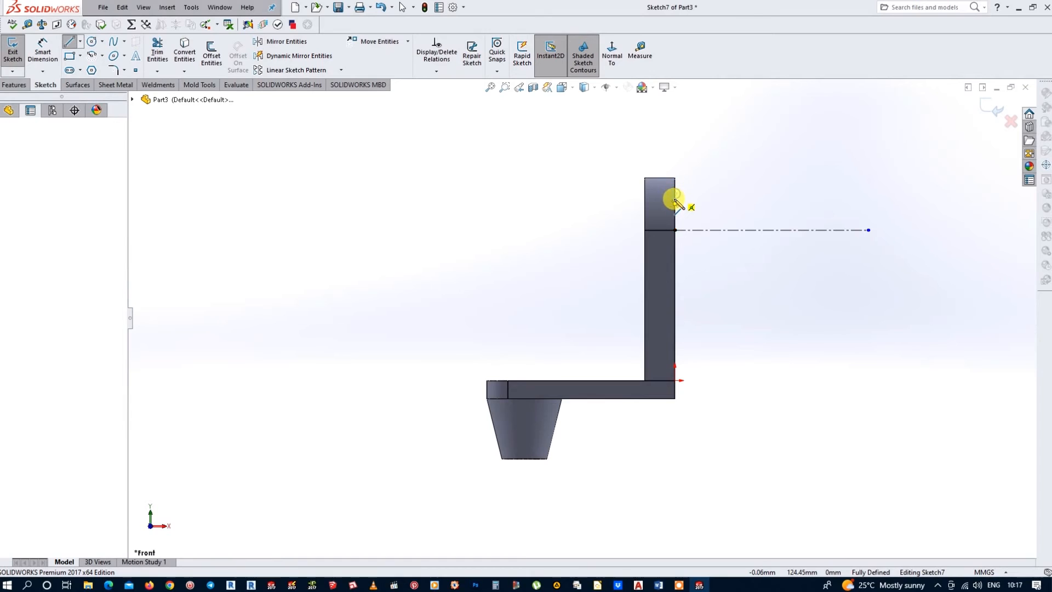
pyautogui.click(675, 230)
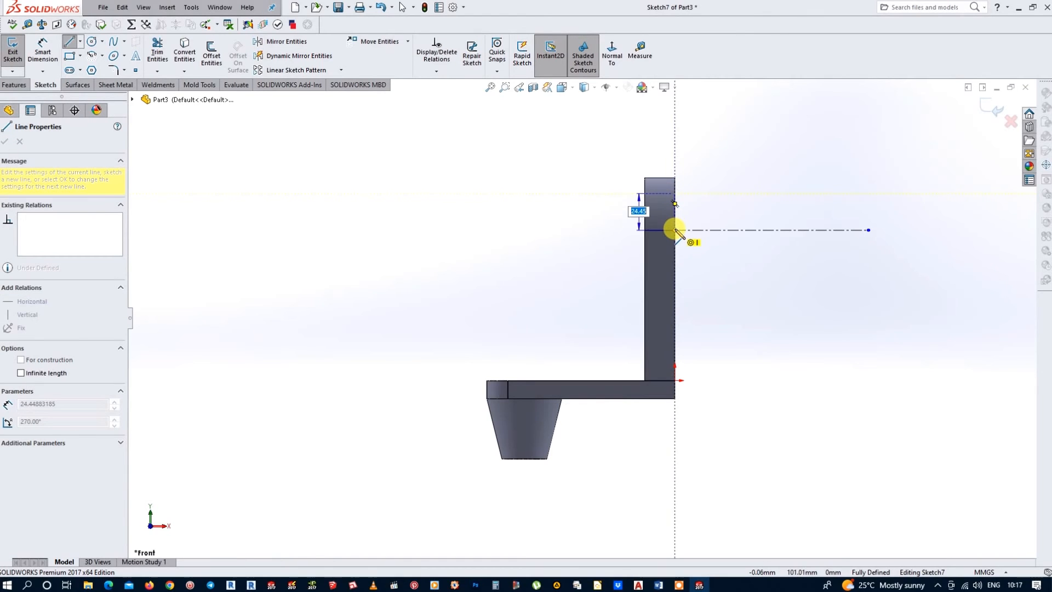
pyautogui.click(788, 230)
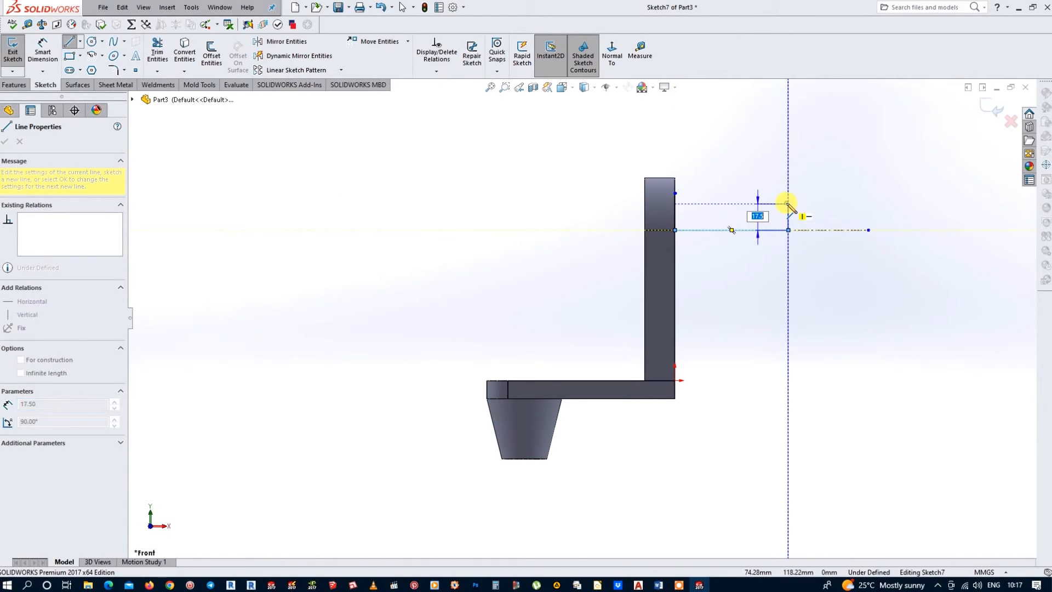
pyautogui.click(788, 203)
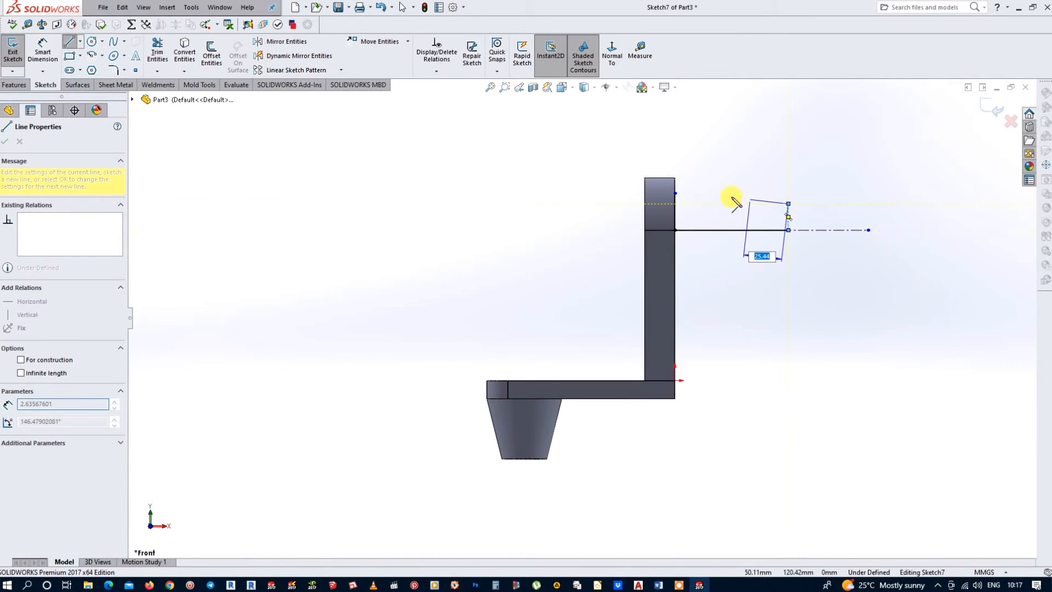
pyautogui.click(675, 192)
# Dimension the profile's wide end at the upright as a 50 mm diameter about the centerline.
pyautogui.scroll(-3, 685, 203)
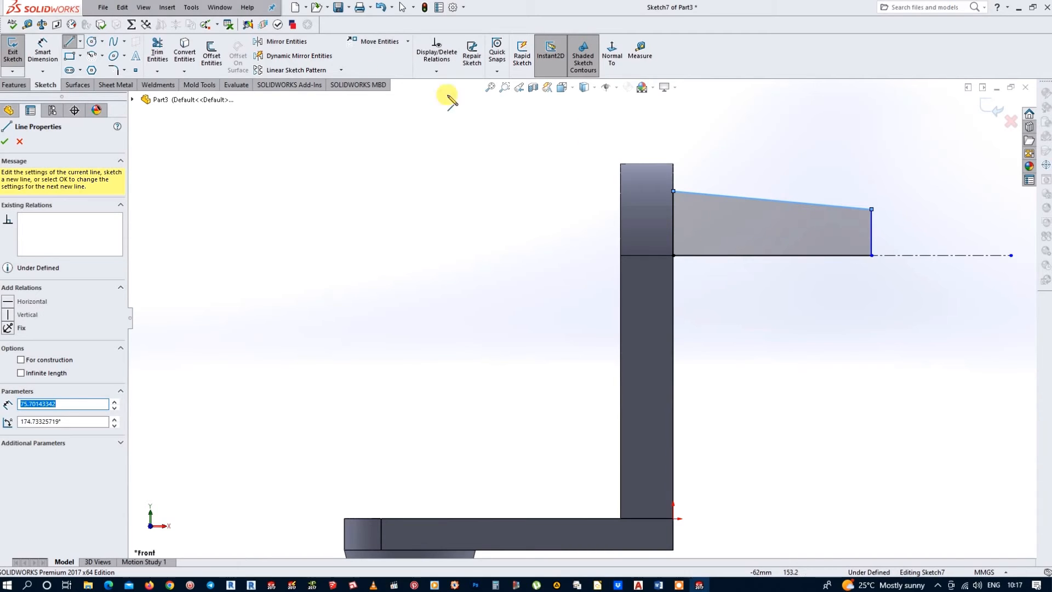
pyautogui.click(43, 50)
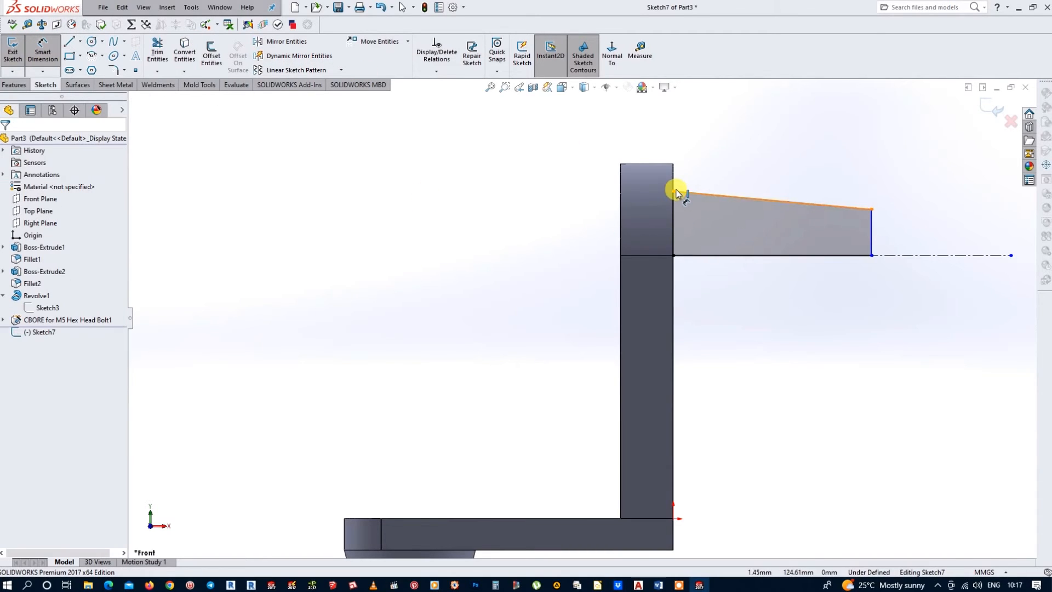
pyautogui.click(673, 191)
pyautogui.click(910, 255)
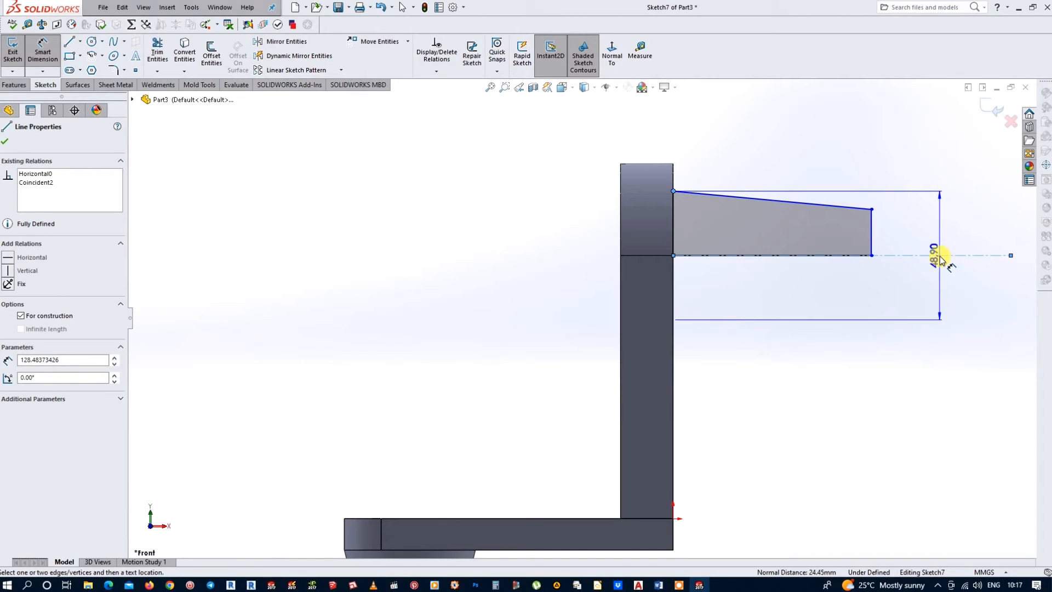
pyautogui.click(940, 263)
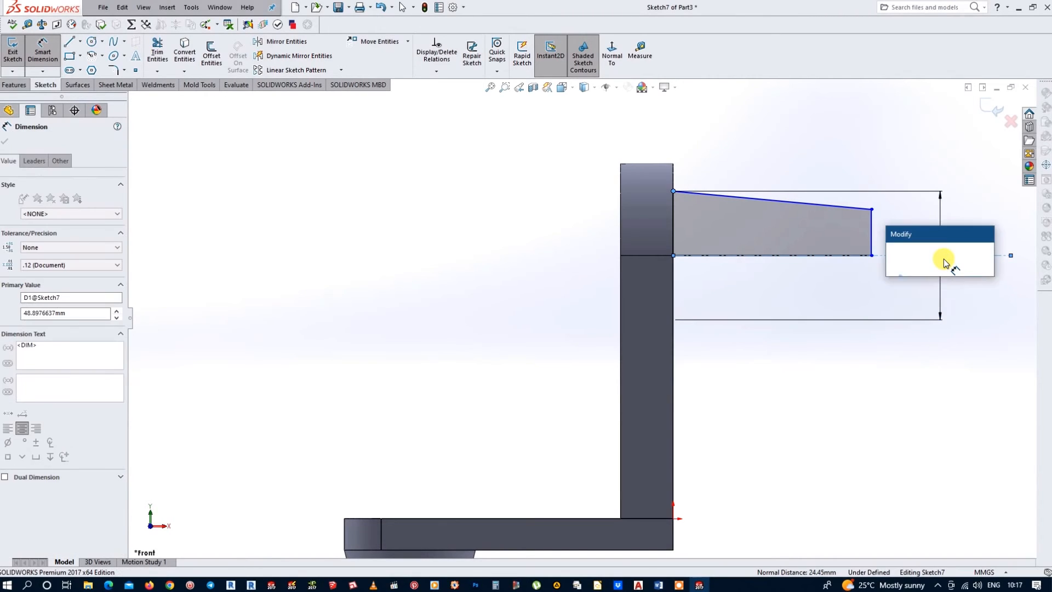
pyautogui.press('Return')
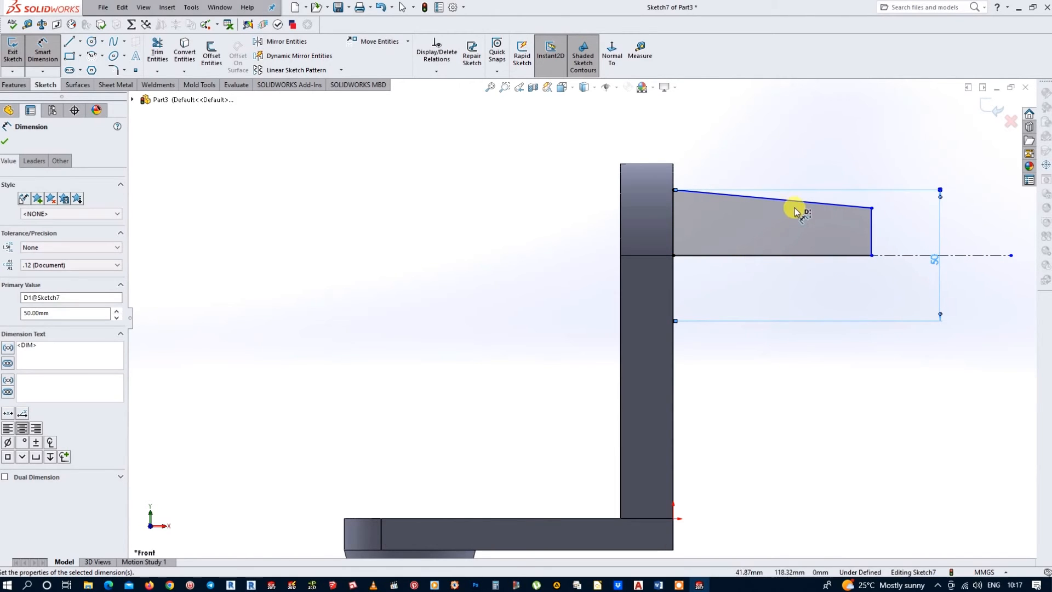
# Dimension the profile's narrow free end as a 30 mm diameter about the centerline.
pyautogui.click(872, 208)
pyautogui.click(929, 255)
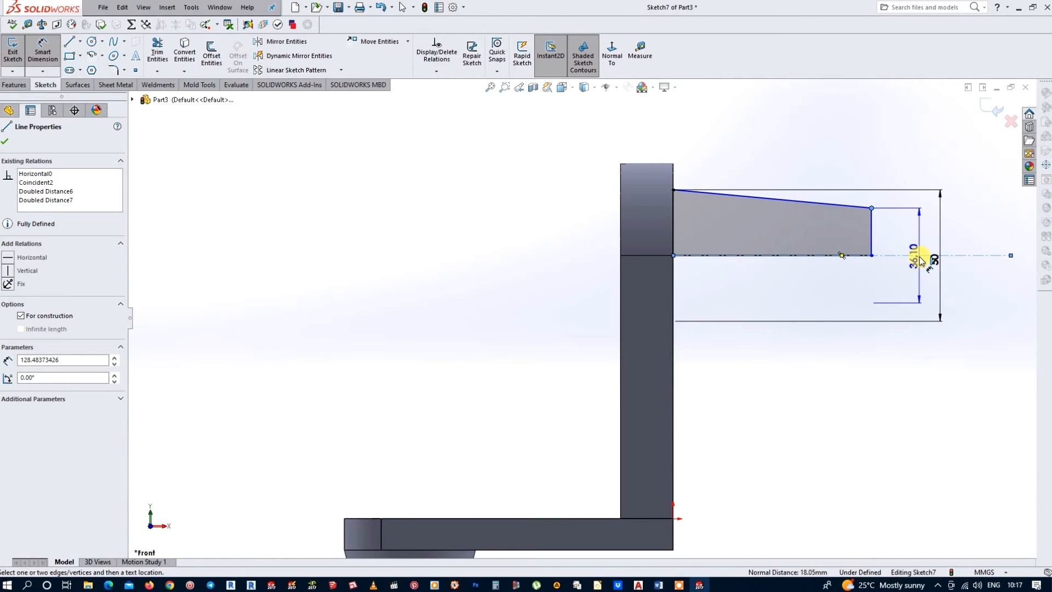
pyautogui.click(920, 258)
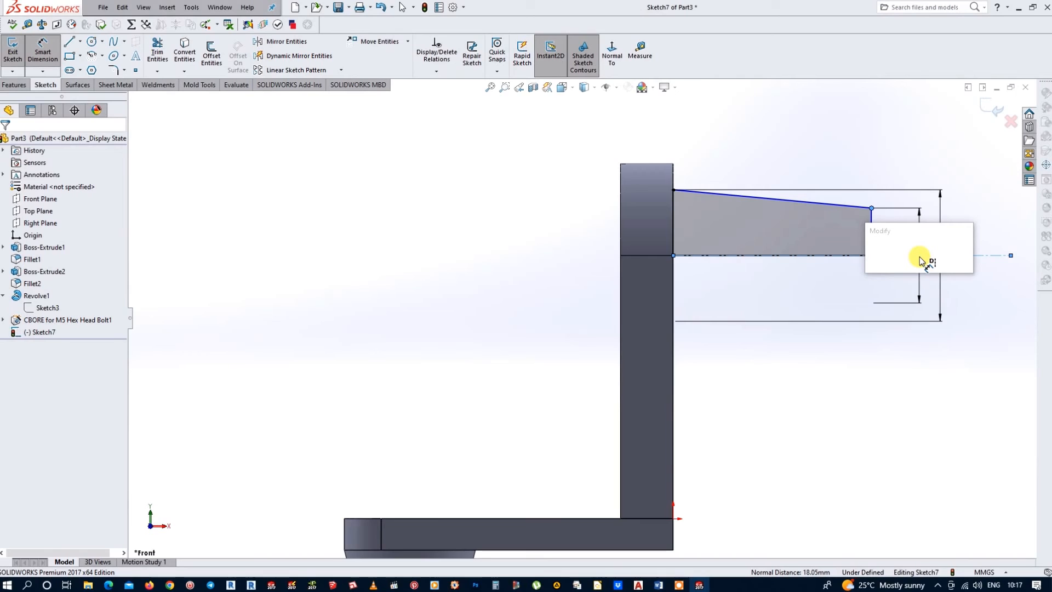
pyautogui.write('30')
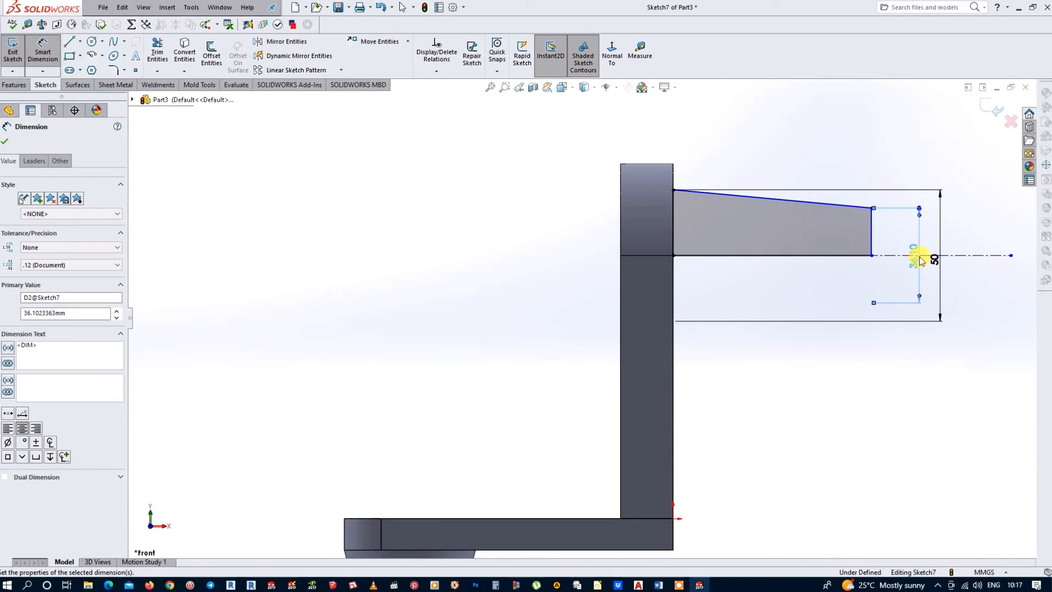
pyautogui.press('Return')
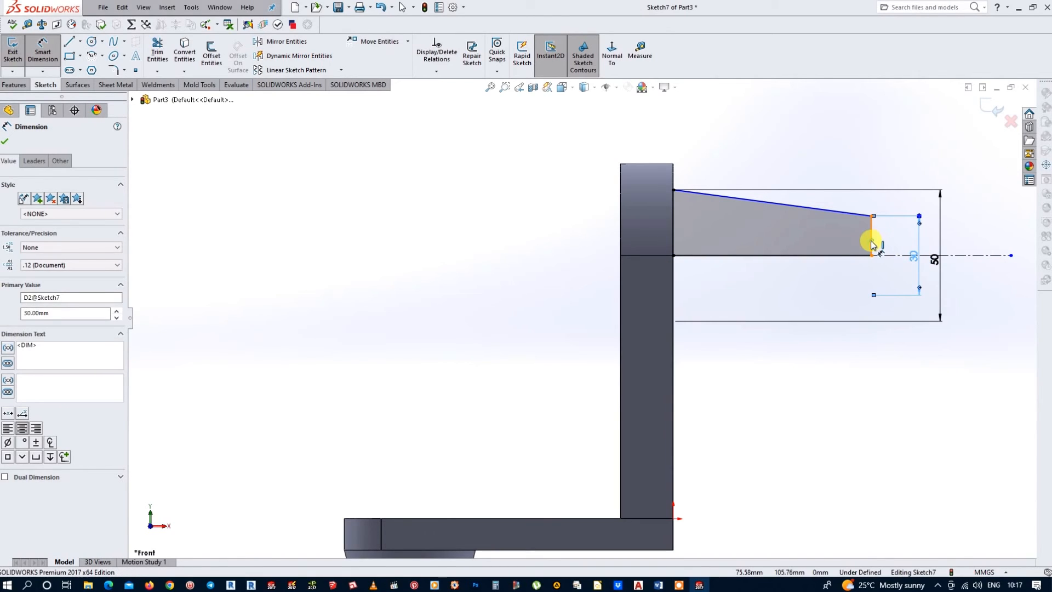
# Dimension the tapered profile's length between its two vertical end lines as 40 mm.
pyautogui.click(674, 222)
pyautogui.click(675, 222)
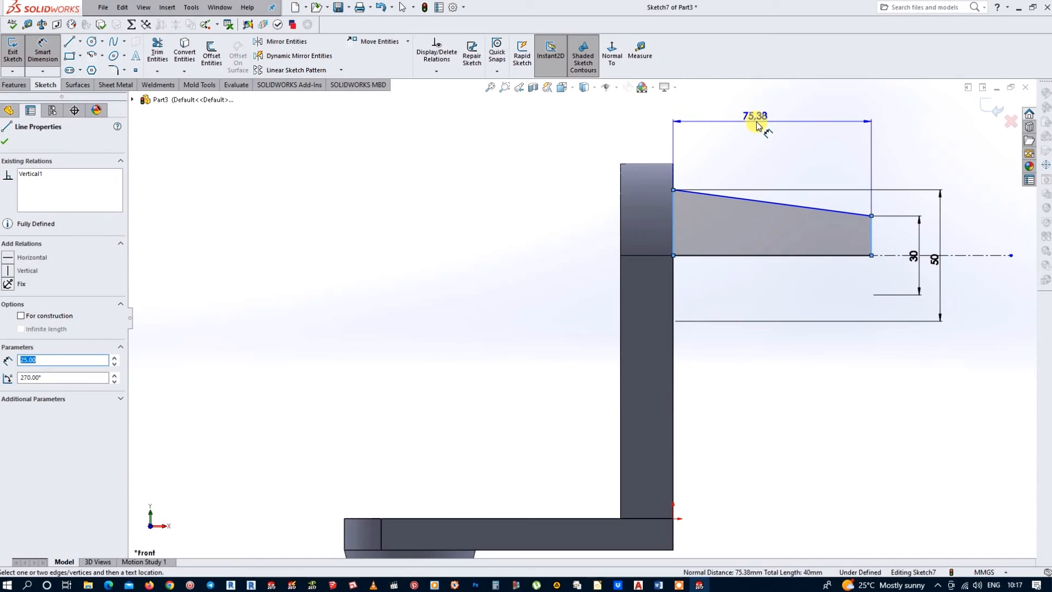
pyautogui.click(757, 125)
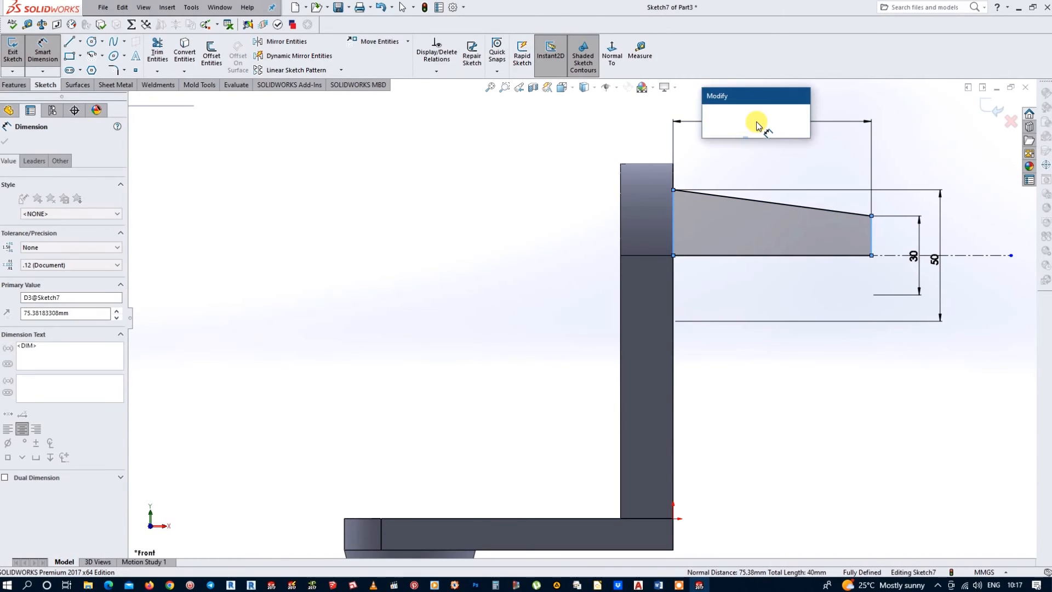
pyautogui.write('40')
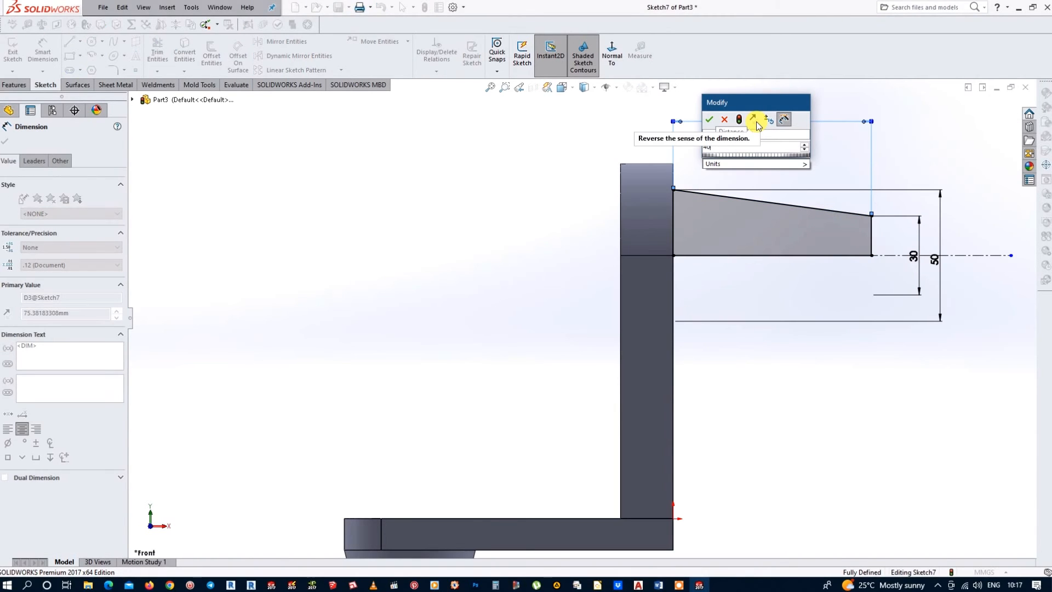
pyautogui.press('Return')
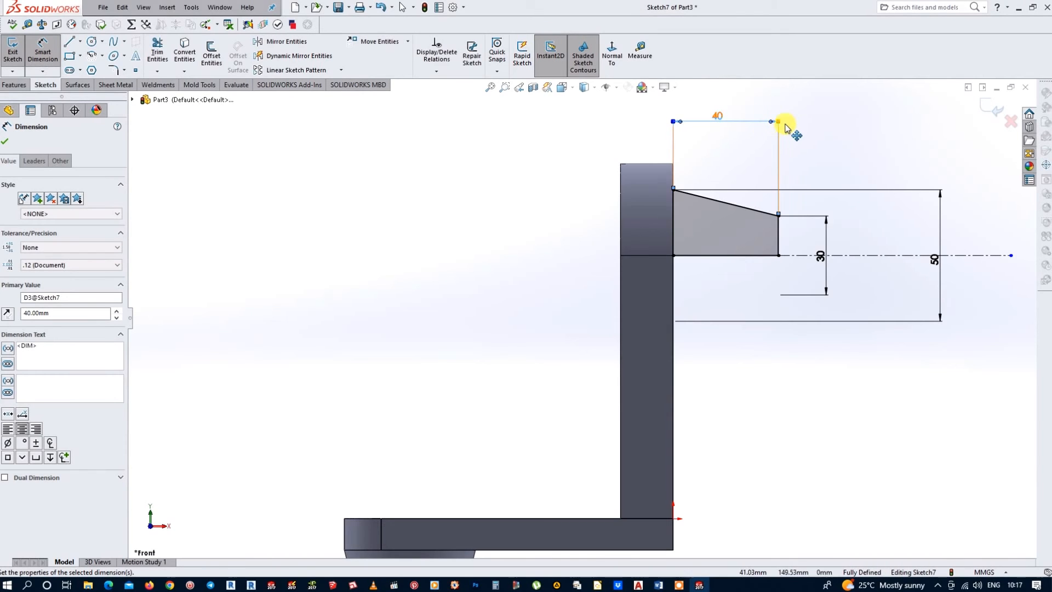
# Finish the sketch and revolve the tapered profile 360° about the centerline, merged with the upright.
pyautogui.click(996, 113)
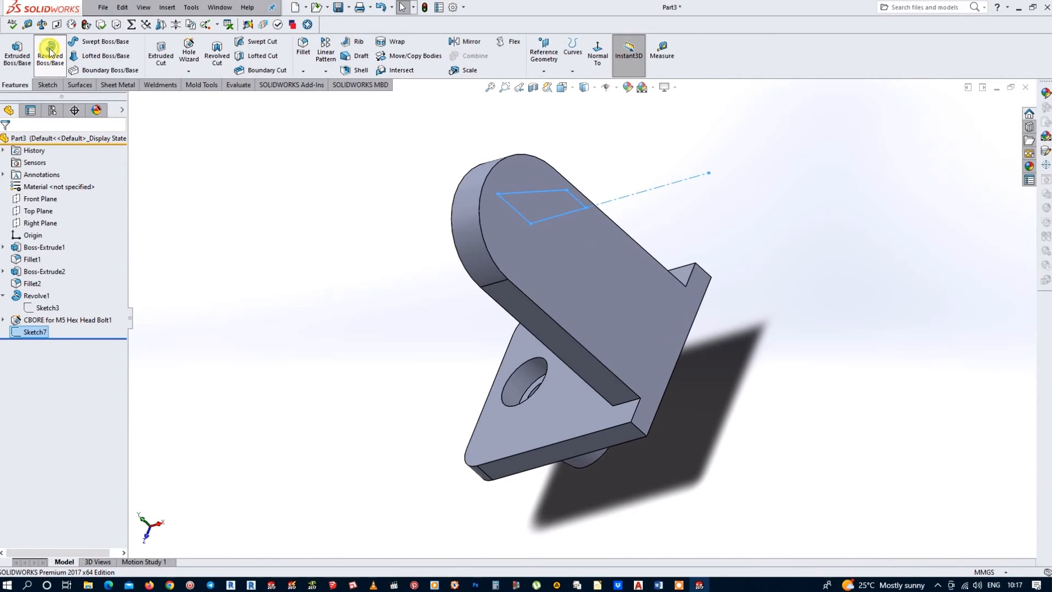
pyautogui.click(49, 51)
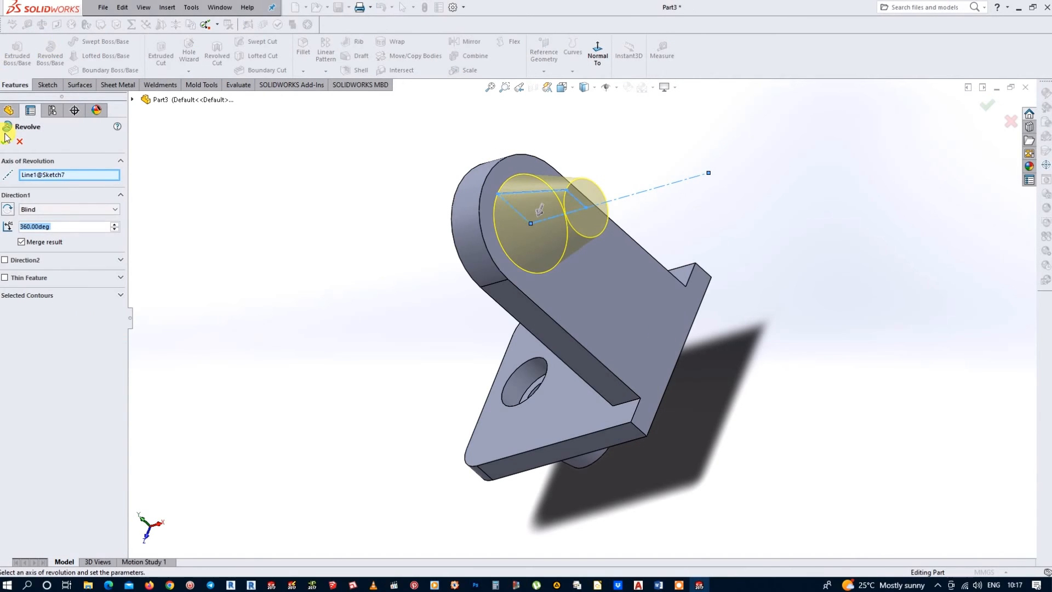
pyautogui.click(6, 142)
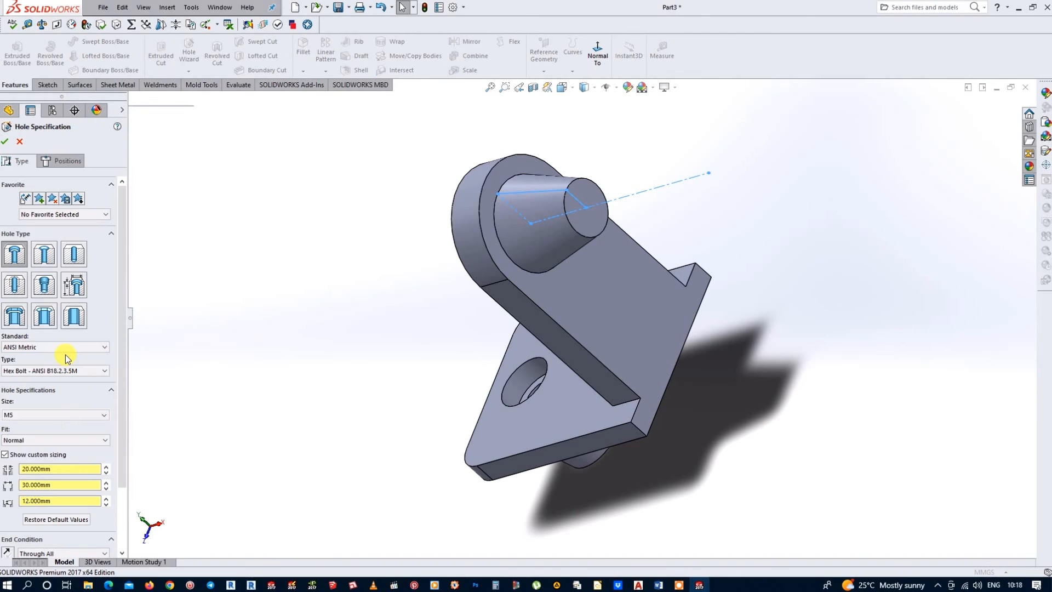
# Create a through-all counterbore hole, 20 mm with a 30 mm by 12 mm counterbore, at the arc centre of the upright's inner face.
pyautogui.click(67, 161)
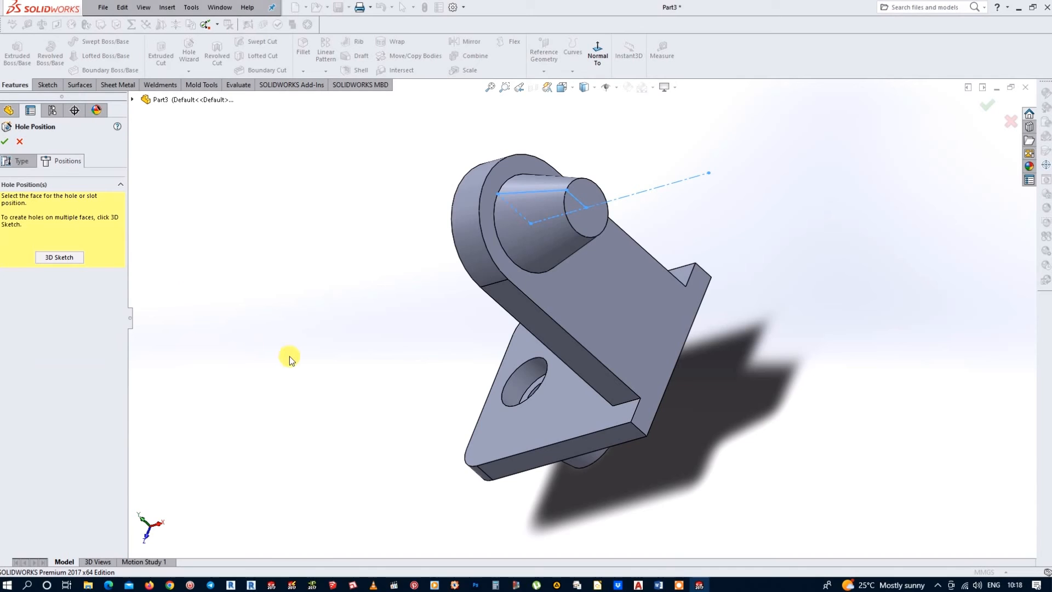
pyautogui.moveTo(289, 356)
pyautogui.mouseDown(button='middle')
pyautogui.moveTo(315, 331)
pyautogui.moveTo(411, 404)
pyautogui.mouseUp(button='middle')
pyautogui.click(579, 245)
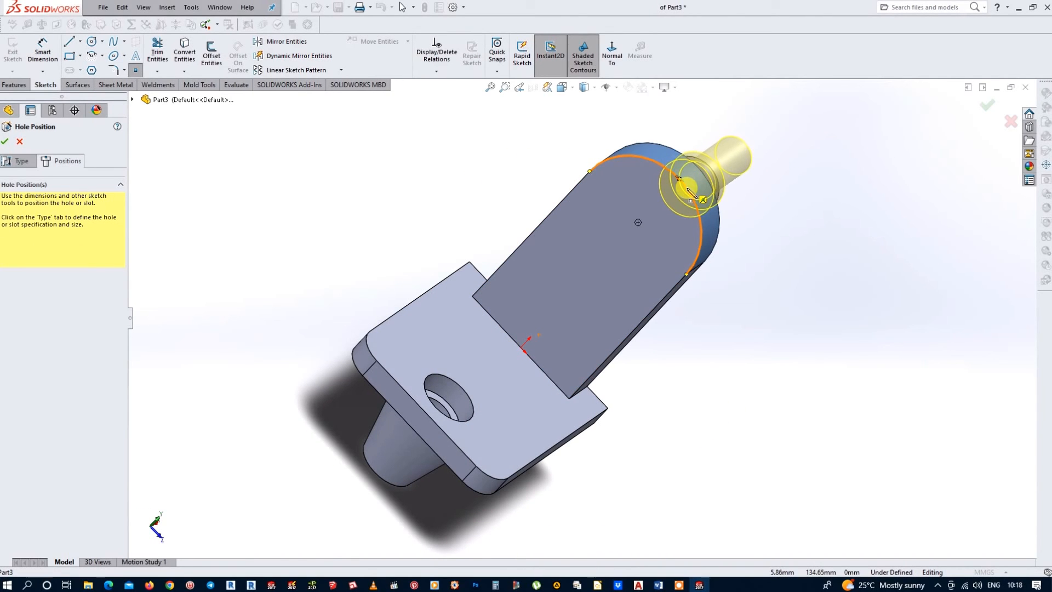
pyautogui.click(638, 222)
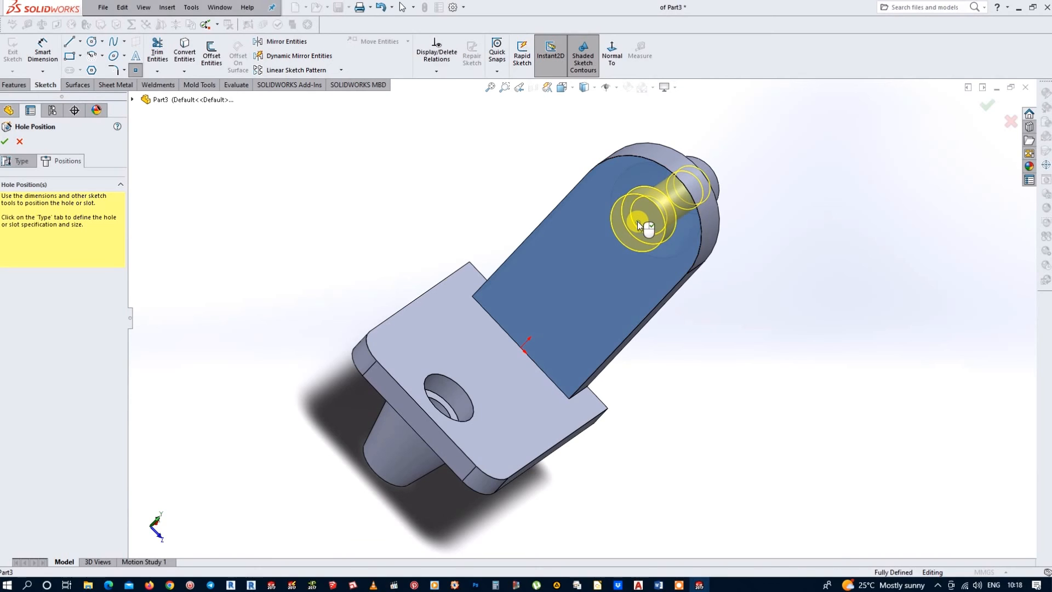
pyautogui.rightClick(637, 221)
# On the Front Plane, sketch a sloped line about 47 mm long from the base plate's top edge to the upright's inner edge.
pyautogui.moveTo(637, 221); pyautogui.dragTo(803, 225, button='middle')
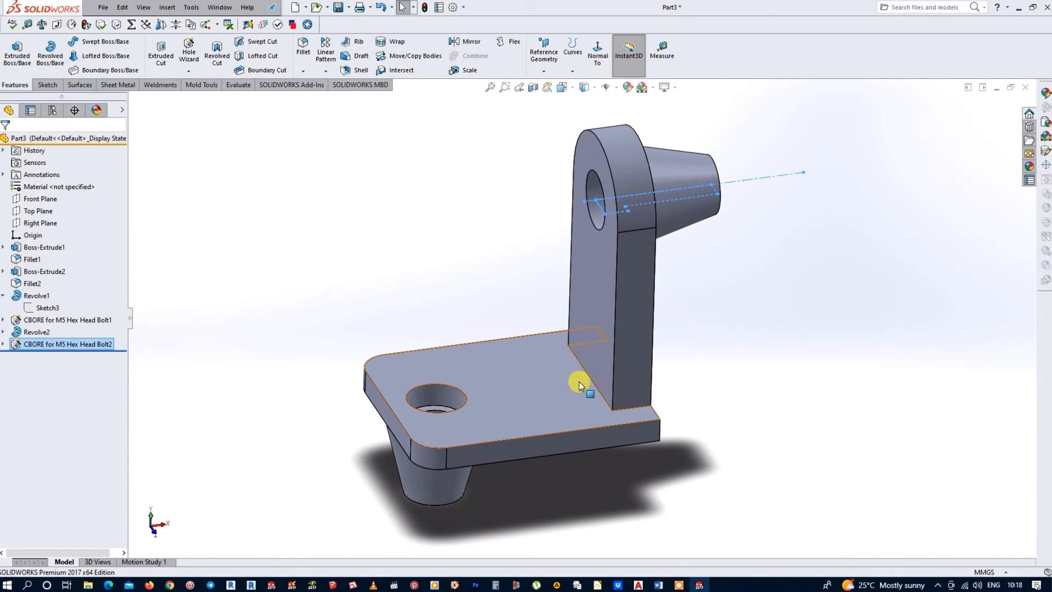
pyautogui.click(18, 201)
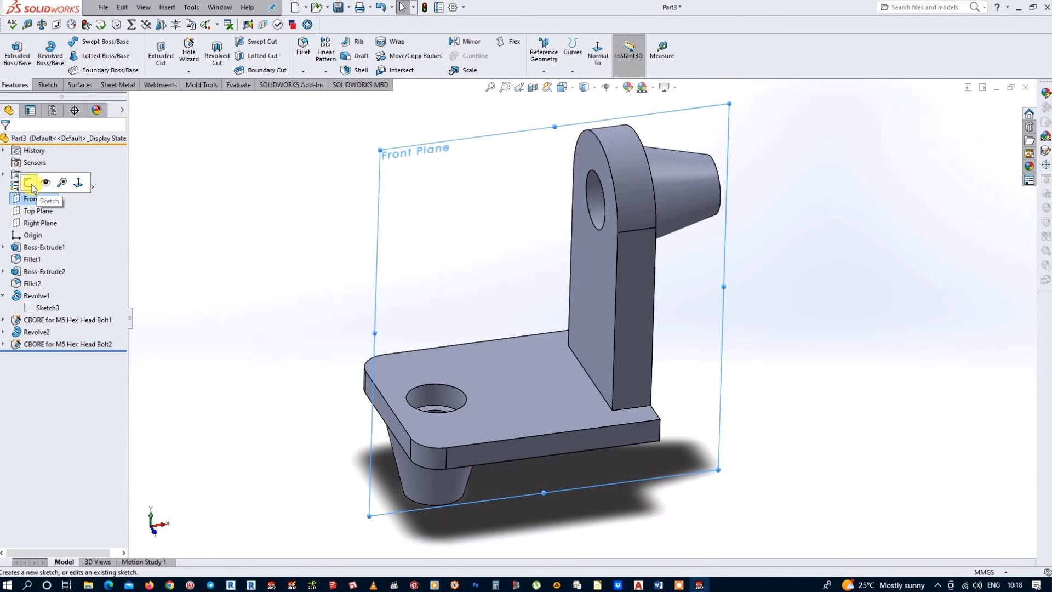
pyautogui.click(31, 181)
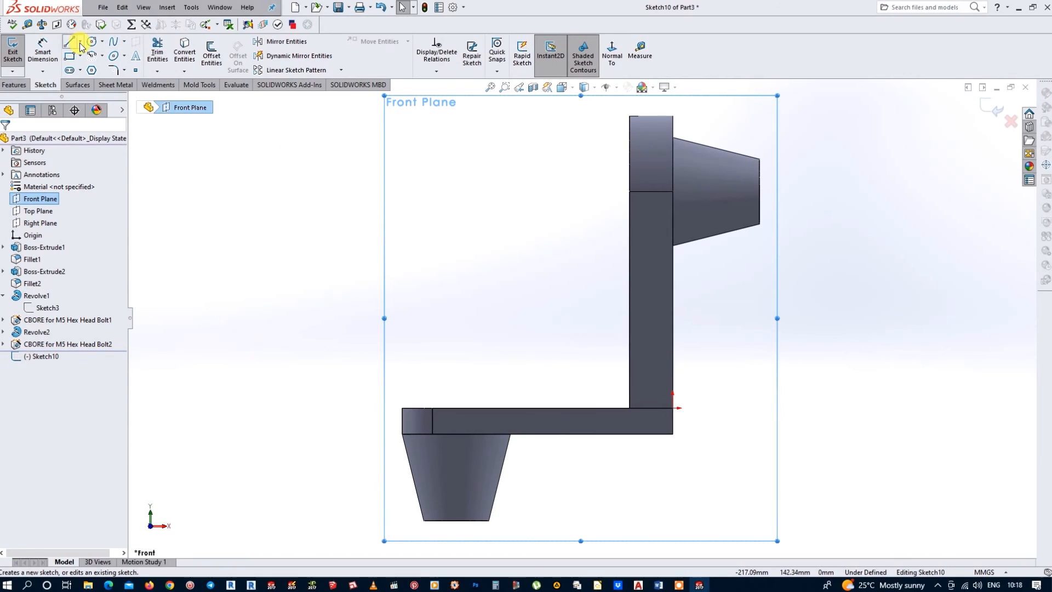
pyautogui.click(73, 41)
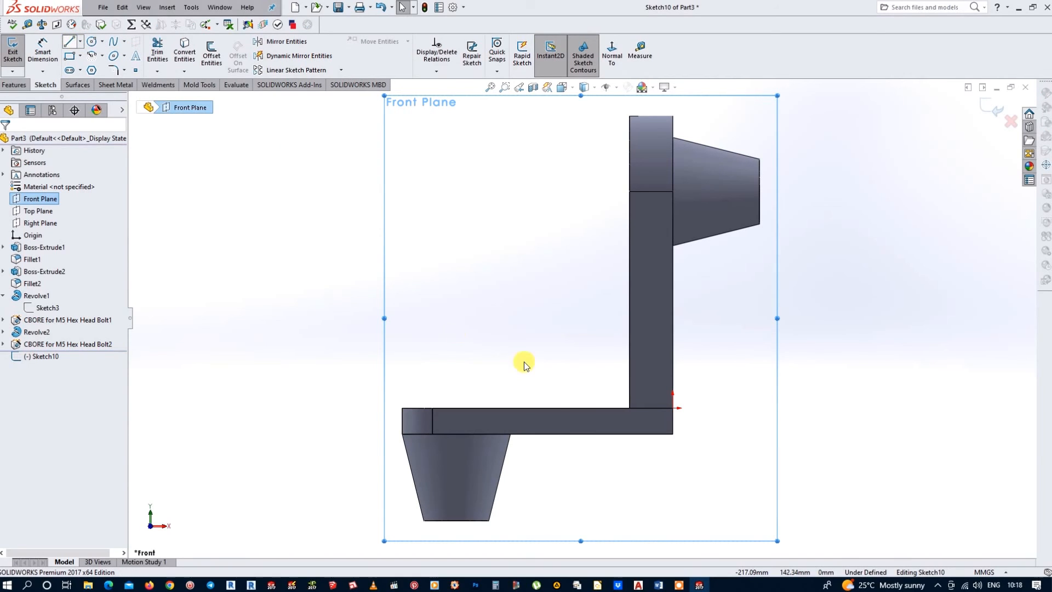
pyautogui.click(570, 409)
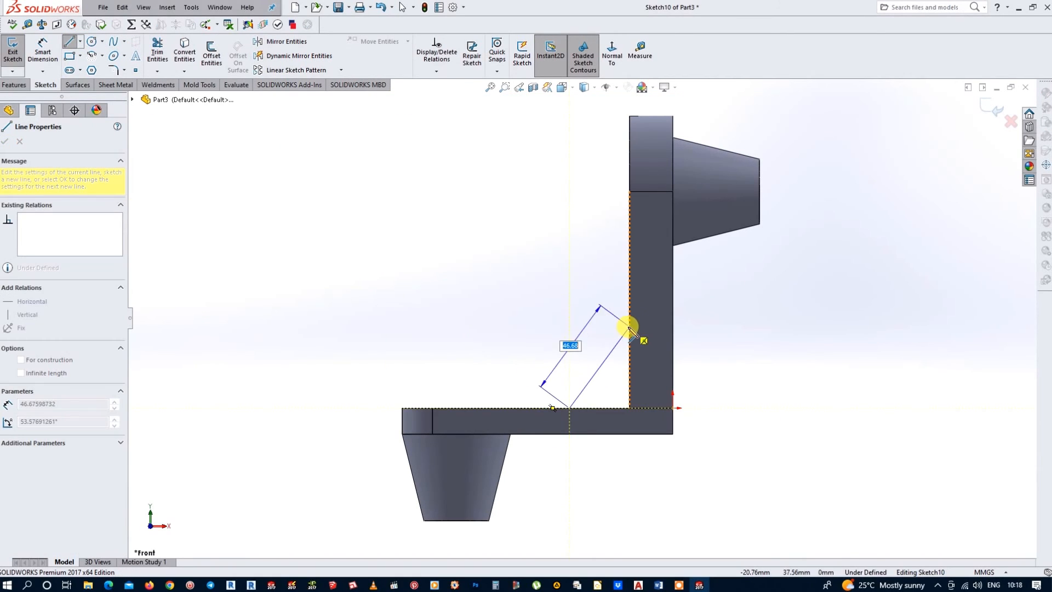
pyautogui.click(630, 328)
# Dimension the horizontal distance from the sloped line's lower end to the upright's inner edge as 50 mm.
pyautogui.click(42, 51)
pyautogui.click(570, 408)
pyautogui.click(629, 378)
pyautogui.click(601, 464)
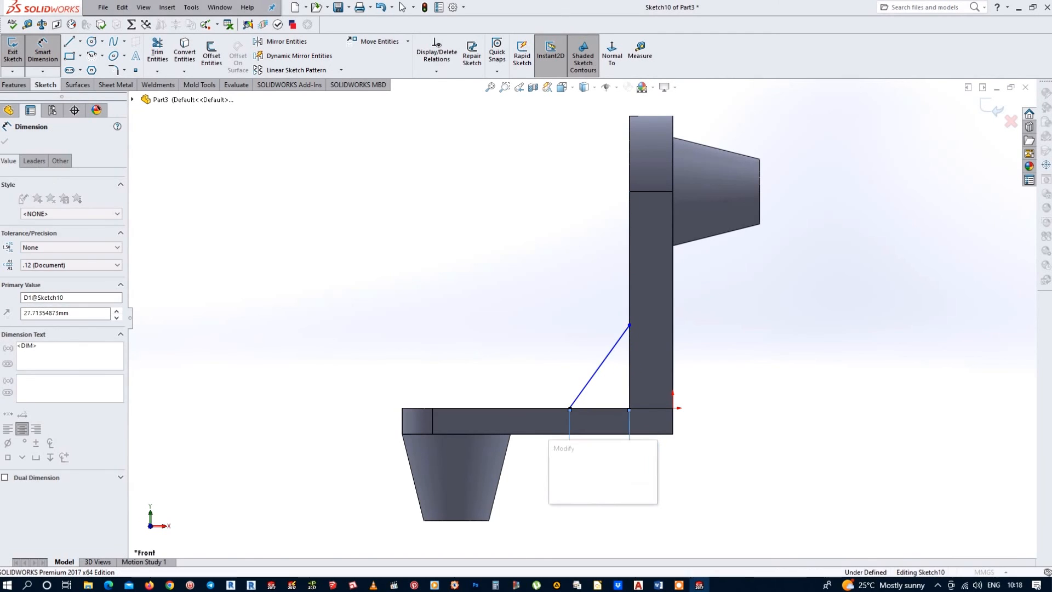
pyautogui.write('50')
pyautogui.press('Return')
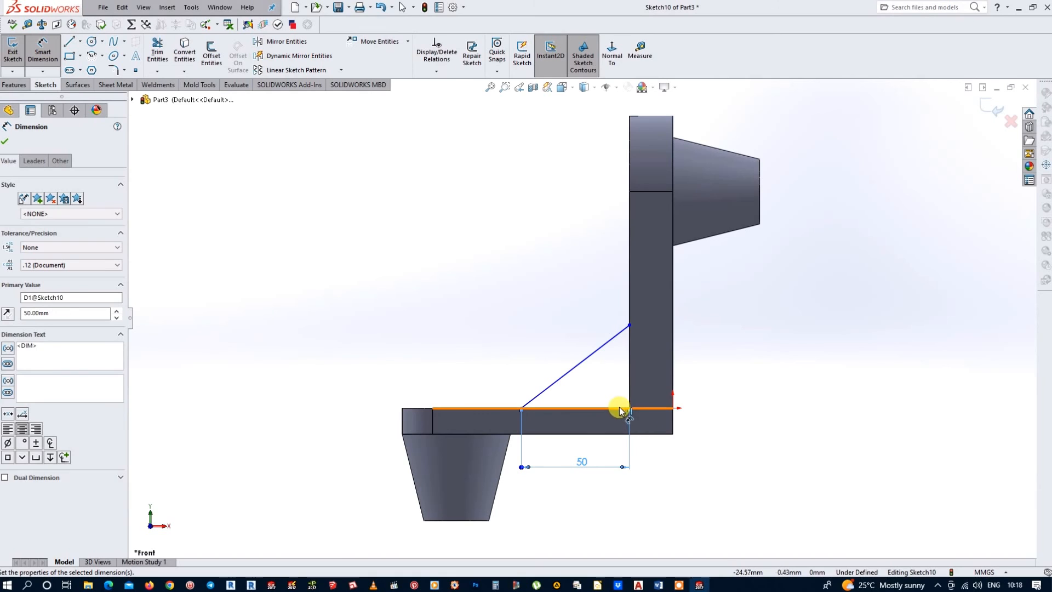
# Dimension the sloped line's upper end 50 mm above the base plate's top edge and finish the sketch.
pyautogui.click(615, 409)
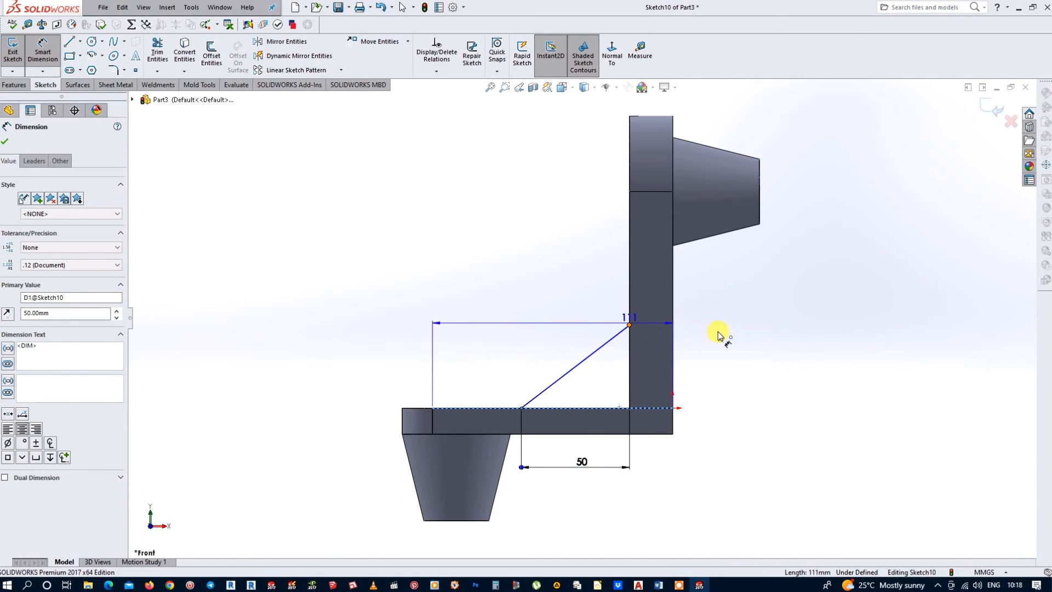
pyautogui.click(737, 358)
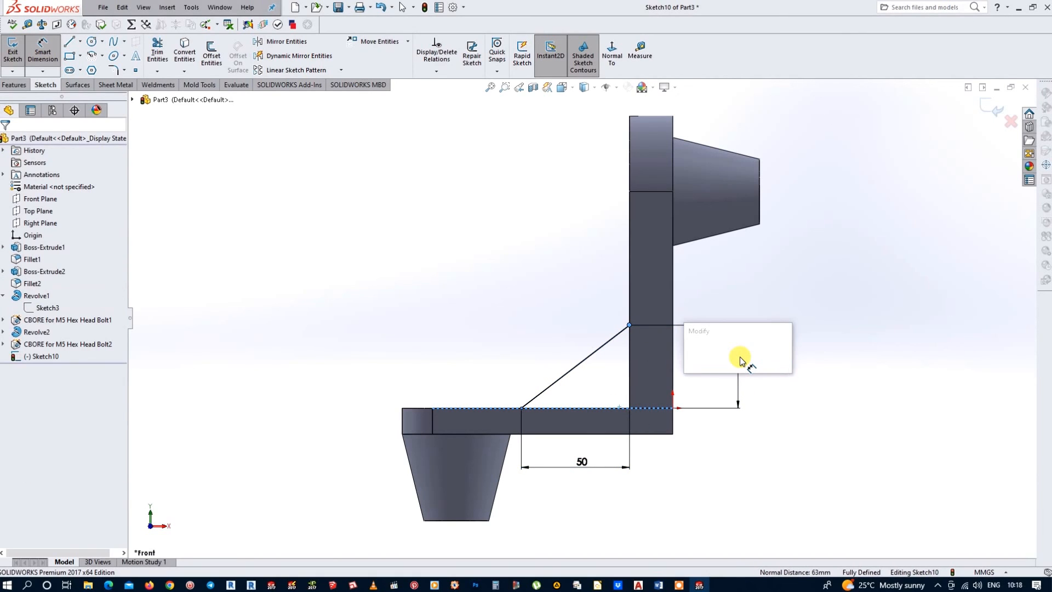
pyautogui.write('50')
pyautogui.press('Return')
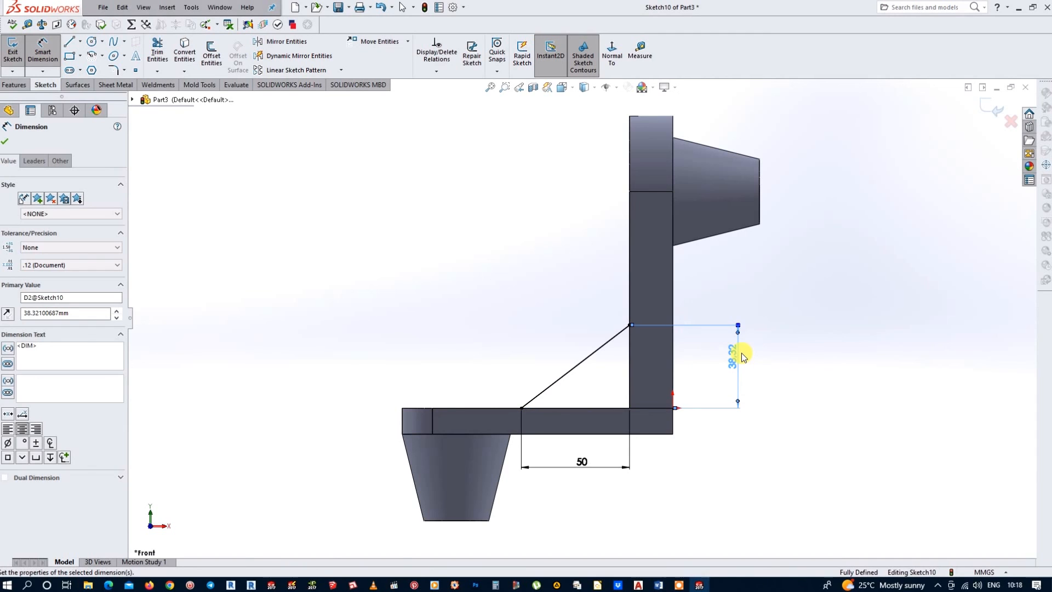
pyautogui.press('Escape')
pyautogui.click(996, 109)
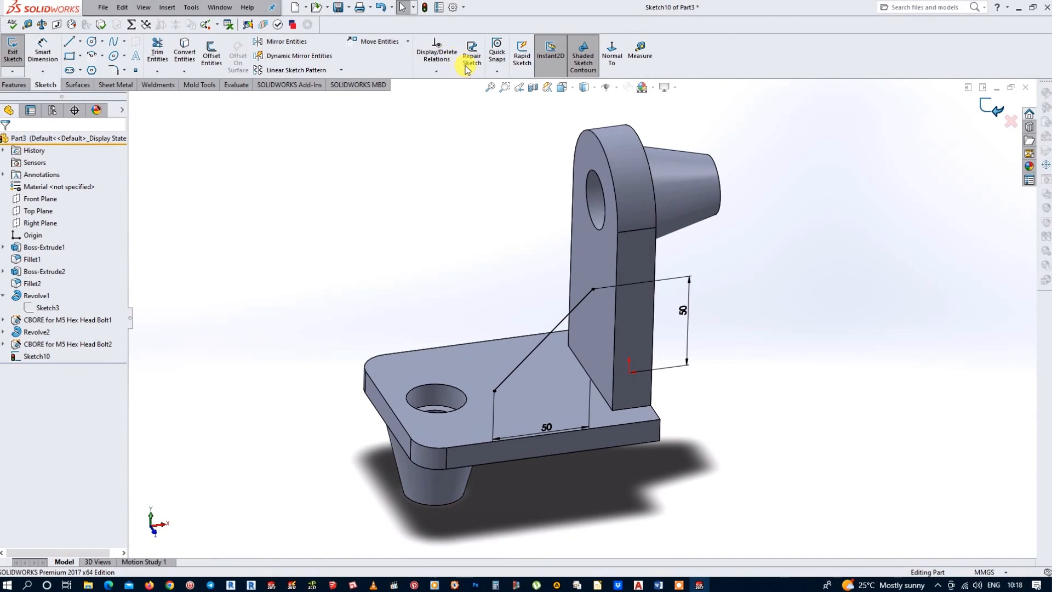
# Create a 12 mm thick rib from the sloped line, with the thickness applied to both sides.
pyautogui.click(357, 42)
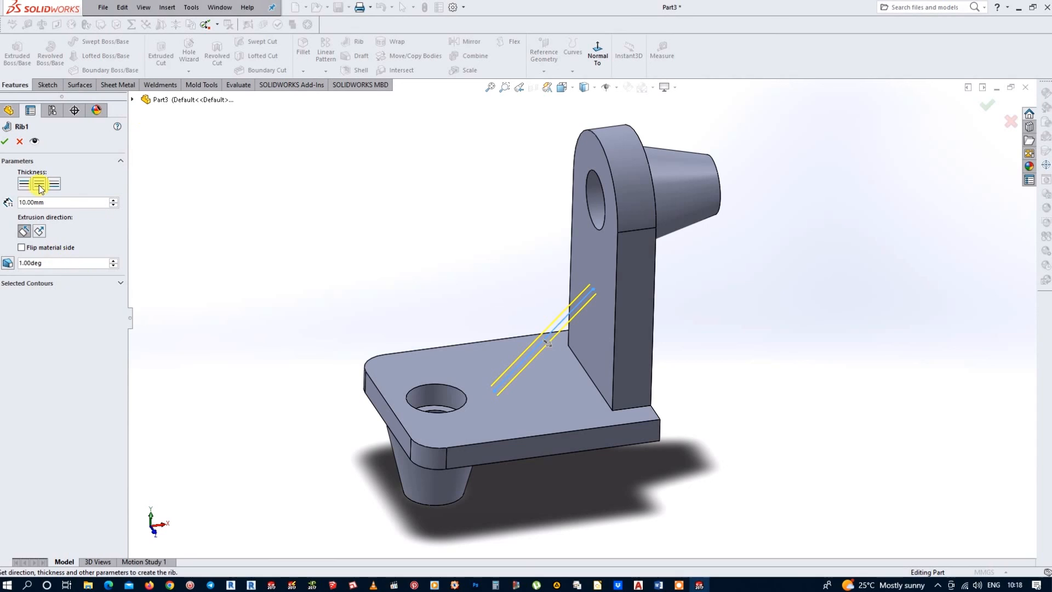
pyautogui.doubleClick(58, 201)
pyautogui.write('12')
pyautogui.press('Return')
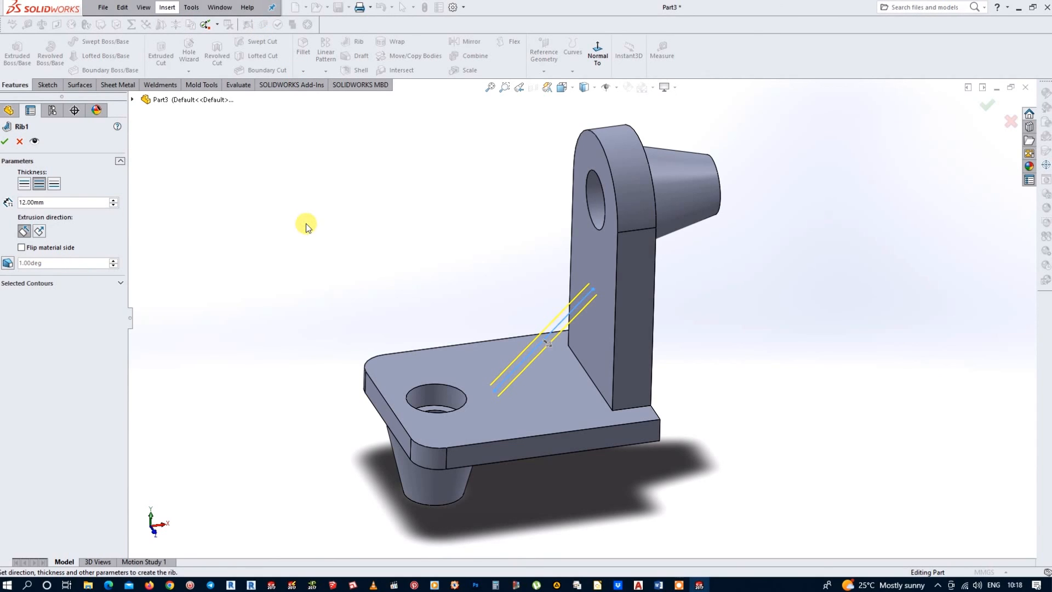
pyautogui.click(5, 141)
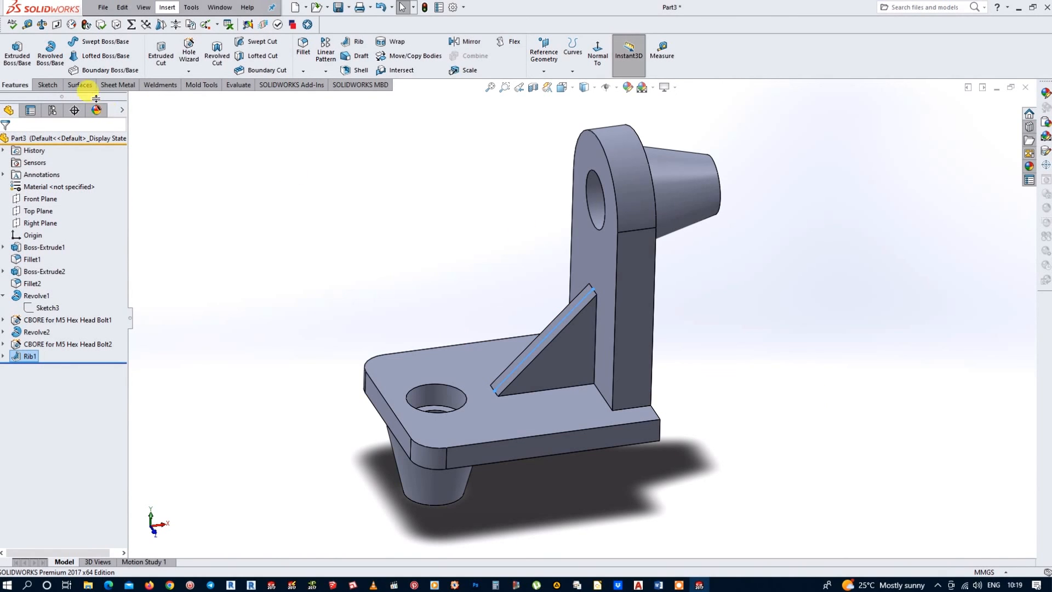
# Add 15 mm constant-size fillets to the two short edges where the upright's narrow sides meet the base plate.
pyautogui.click(303, 50)
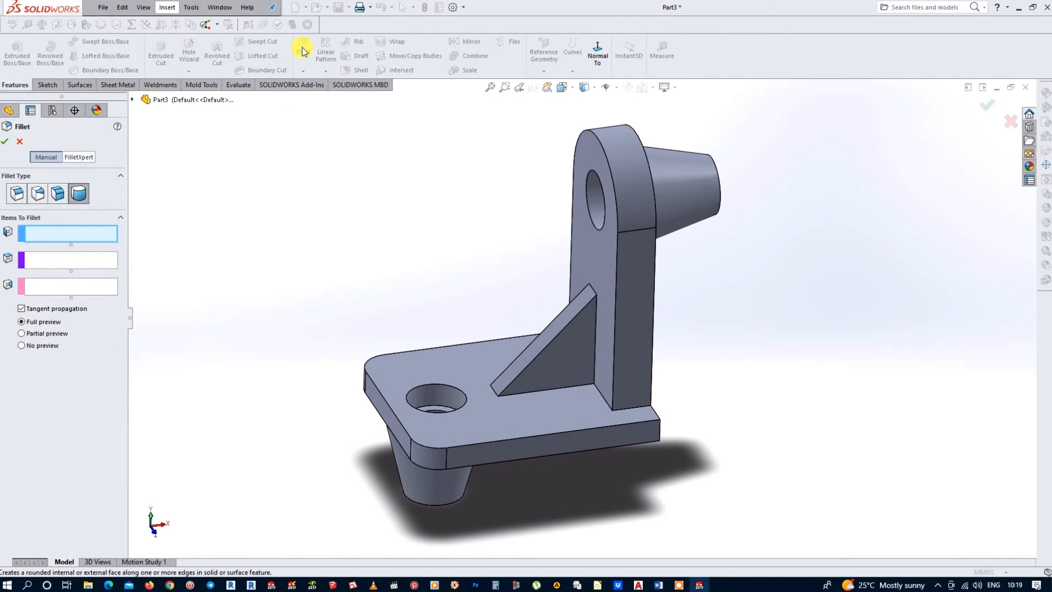
pyautogui.click(17, 193)
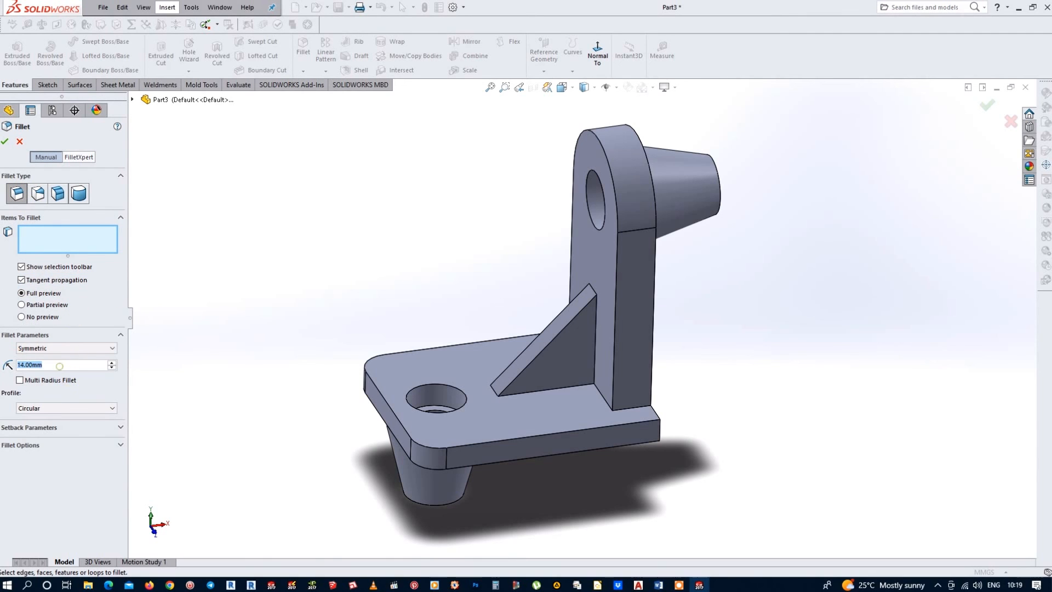
pyautogui.write('15')
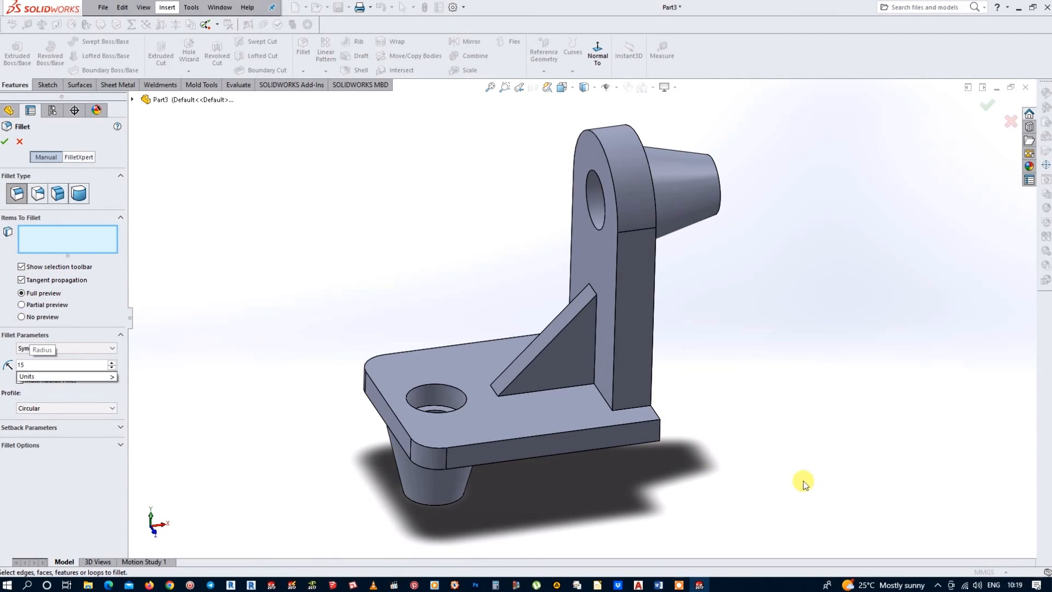
pyautogui.click(636, 407)
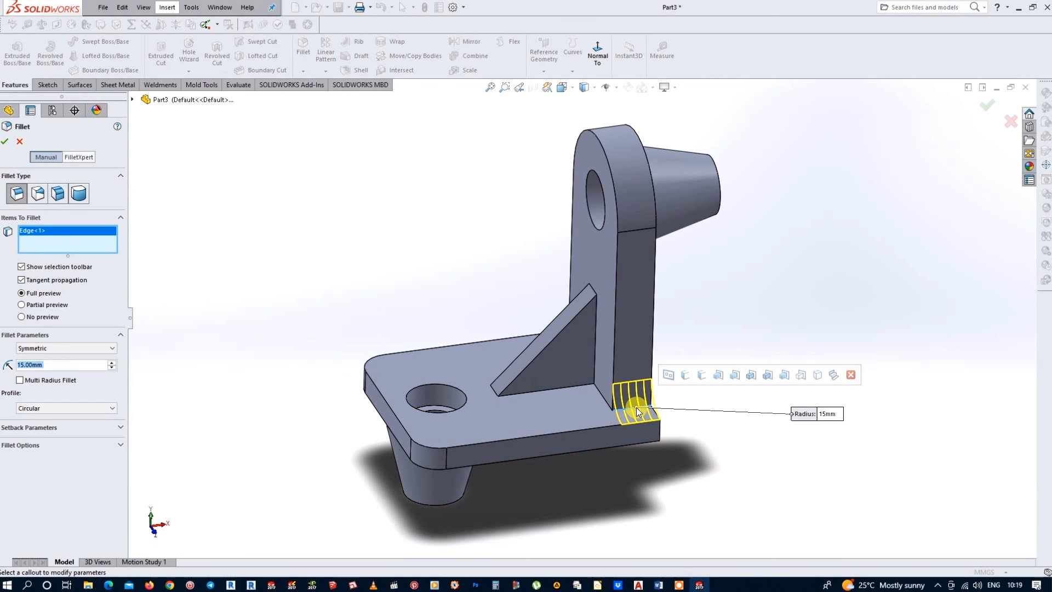
pyautogui.moveTo(636, 407); pyautogui.dragTo(422, 334, button='middle')
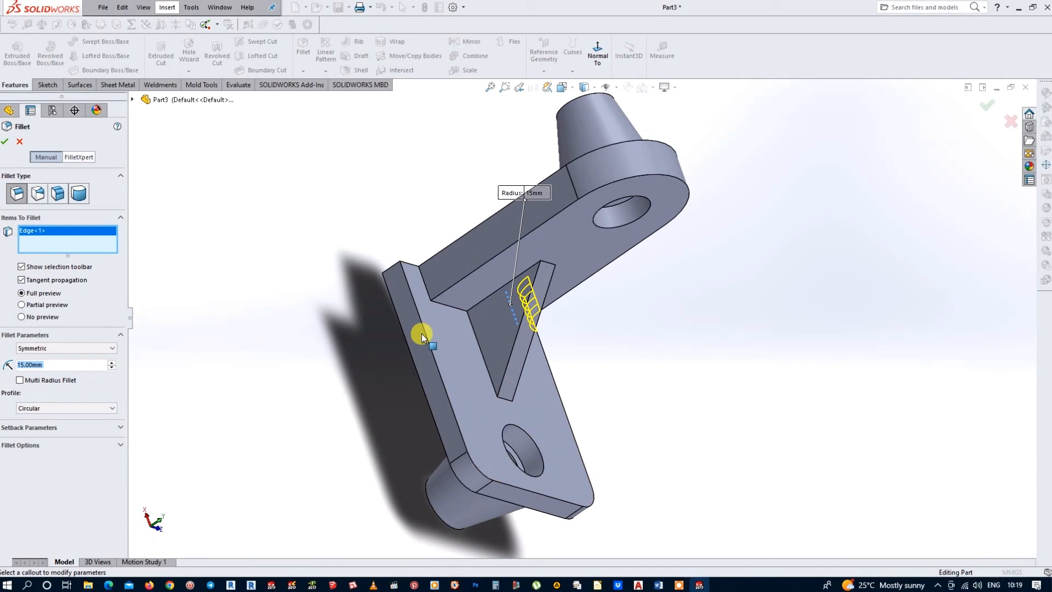
pyautogui.click(424, 283)
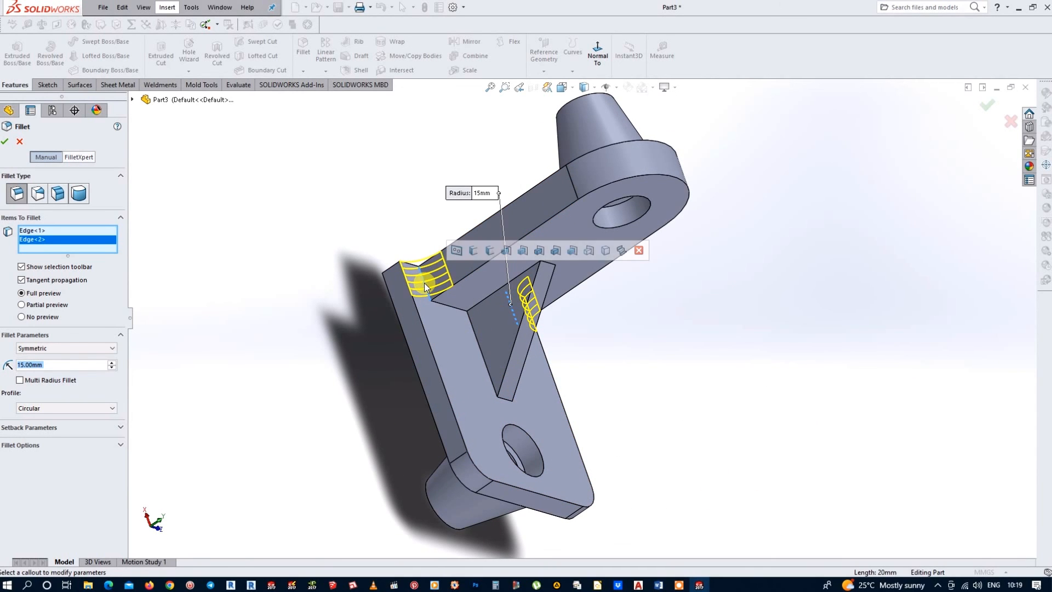
pyautogui.click(5, 144)
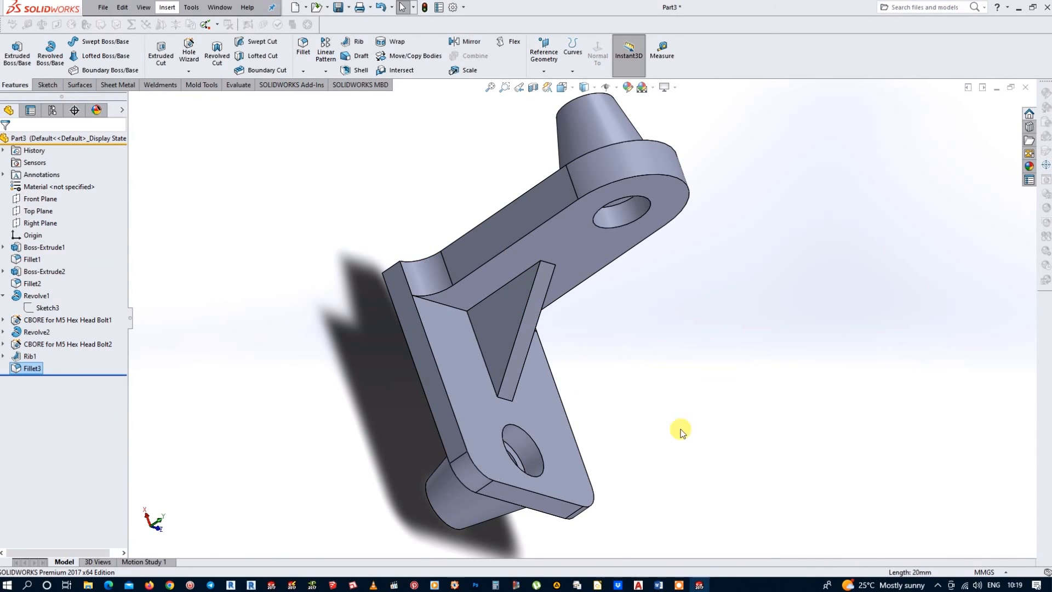
pyautogui.moveTo(679, 430); pyautogui.dragTo(630, 383, button='middle')
pyautogui.moveTo(244, 418); pyautogui.dragTo(278, 383, button='right')
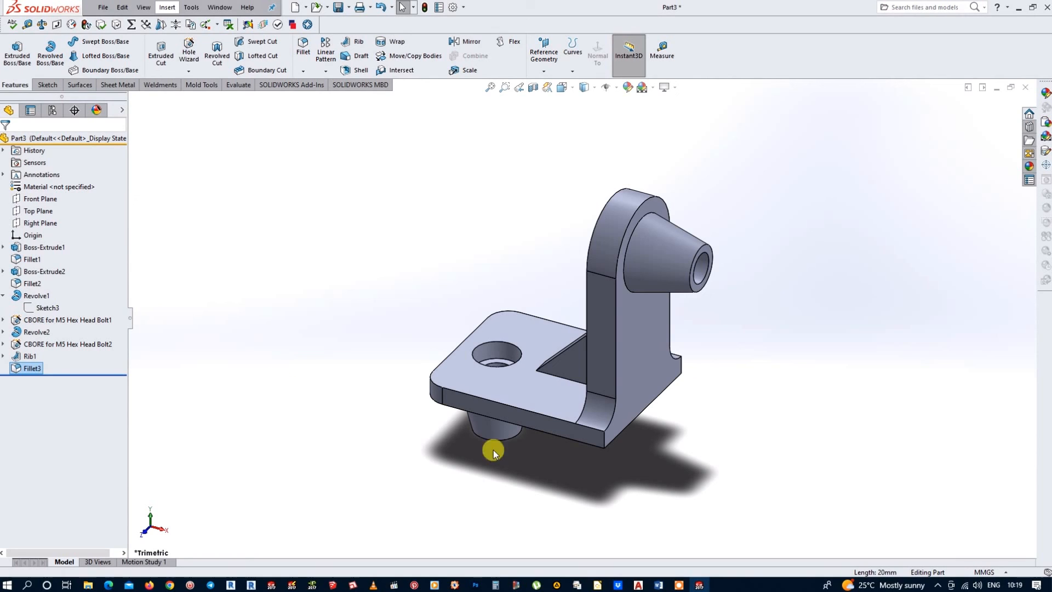
pyautogui.scroll(-2, 605, 487)
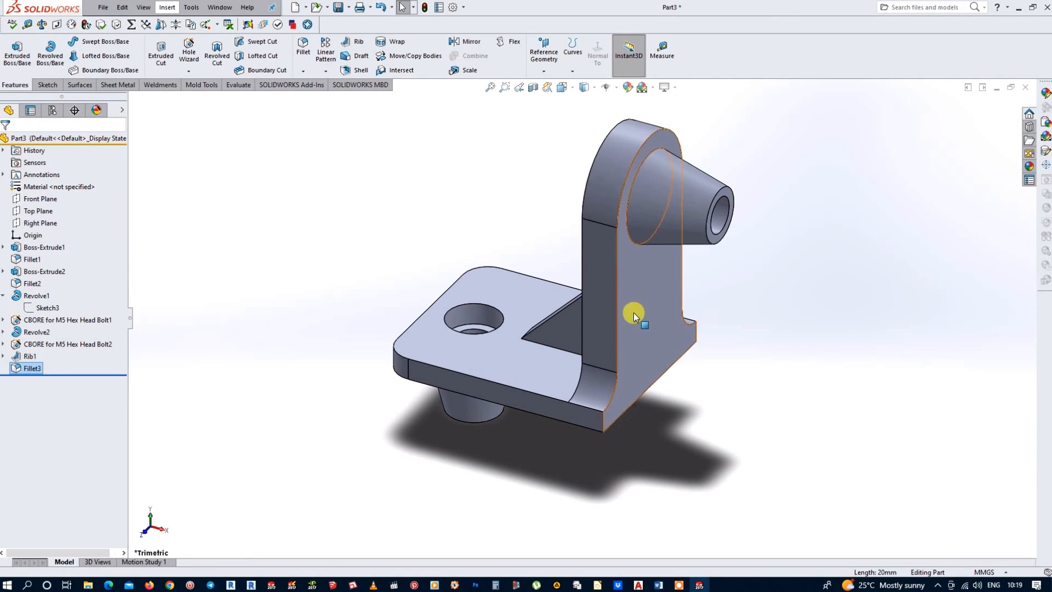